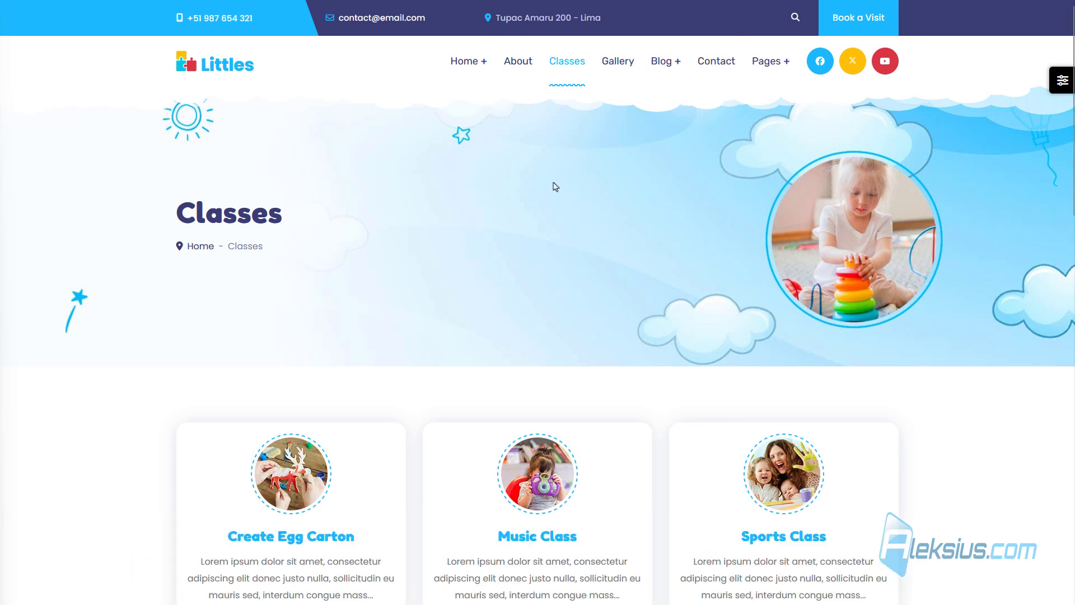
Open the Create Egg Carton class page from the Littles Classes list.
scroll(553, 184, down, 4)
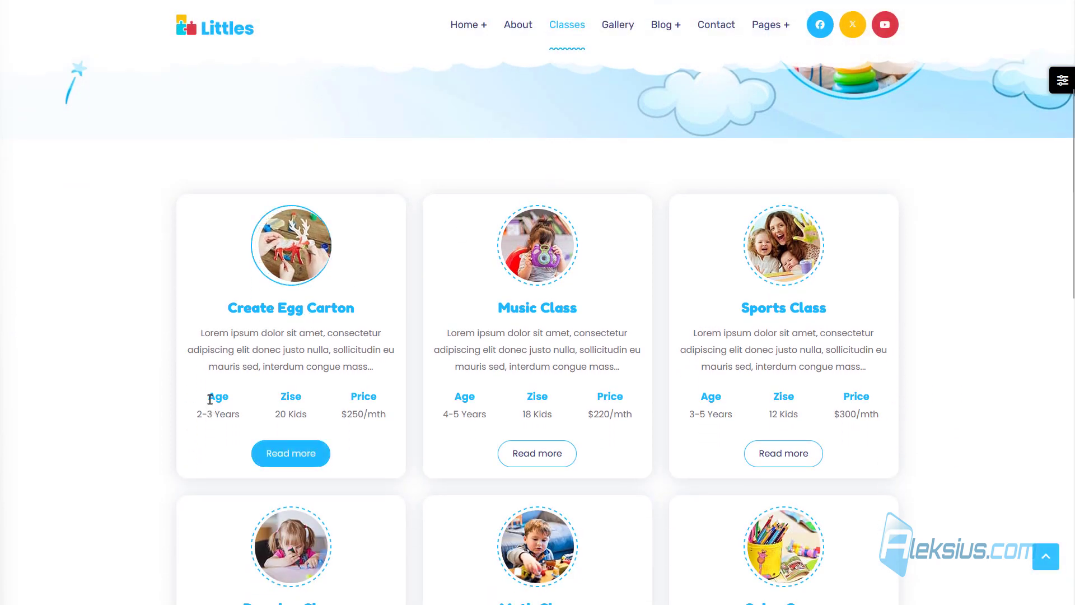
drag(208, 394, 392, 421)
click(291, 453)
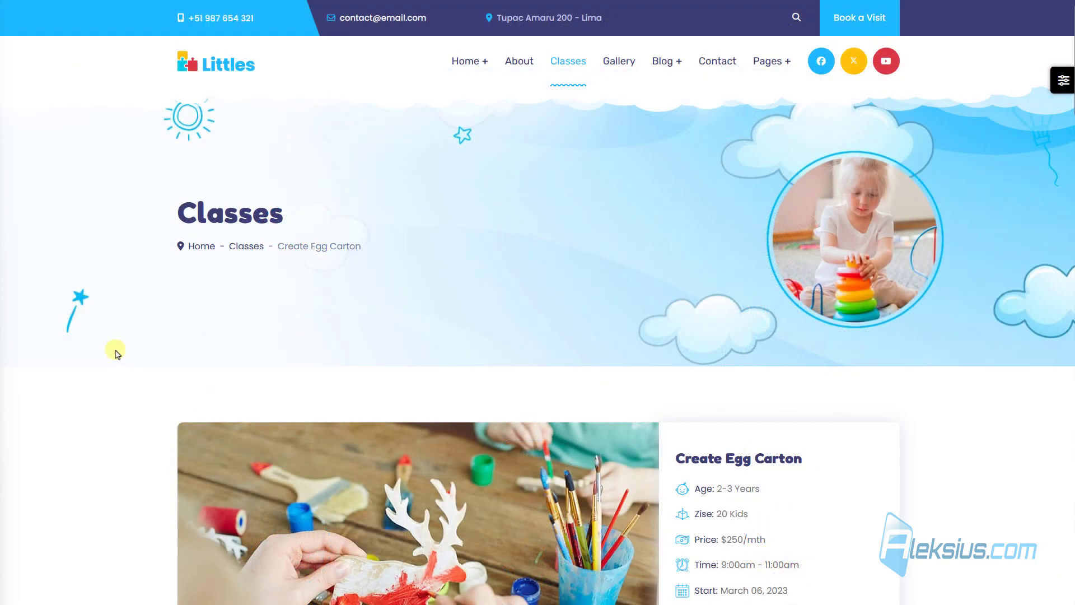
Scroll through the class page's details, skills, FAQ and teachers sections.
scroll(140, 343, down, 5)
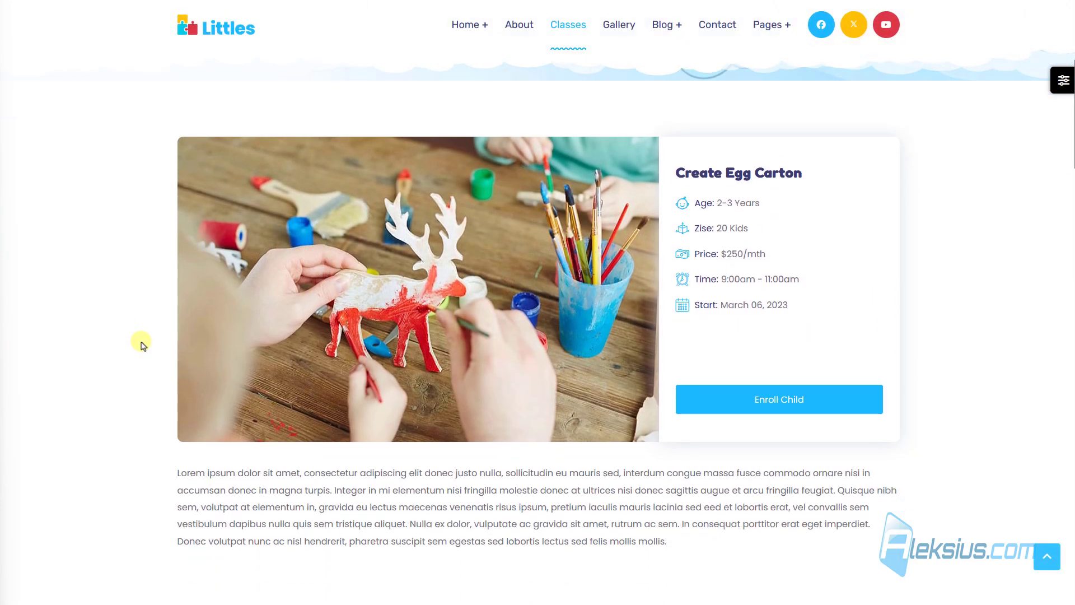
scroll(962, 170, down, 9)
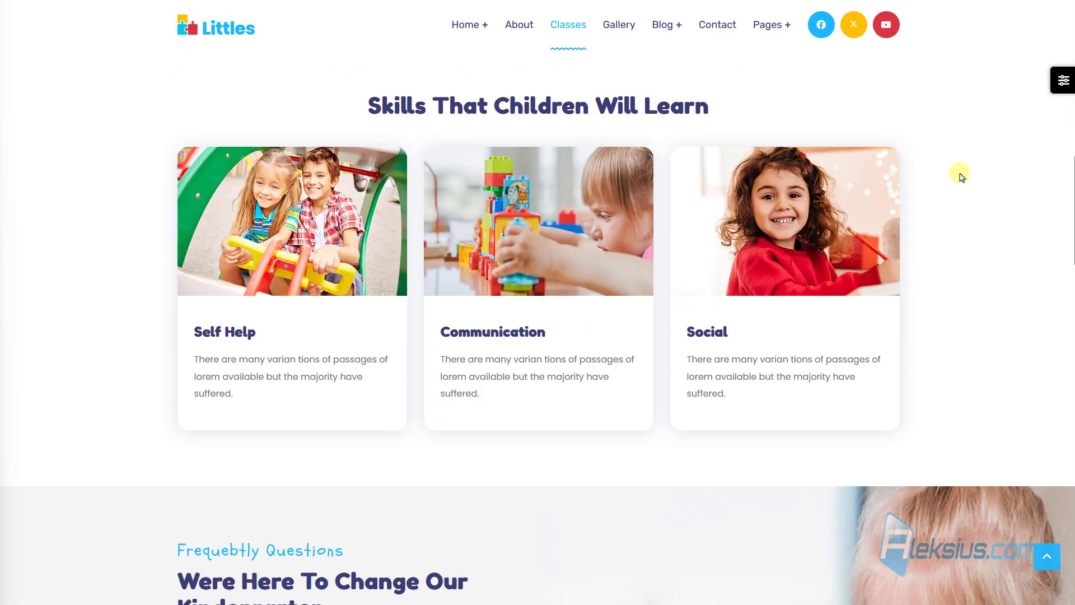
scroll(960, 174, down, 10)
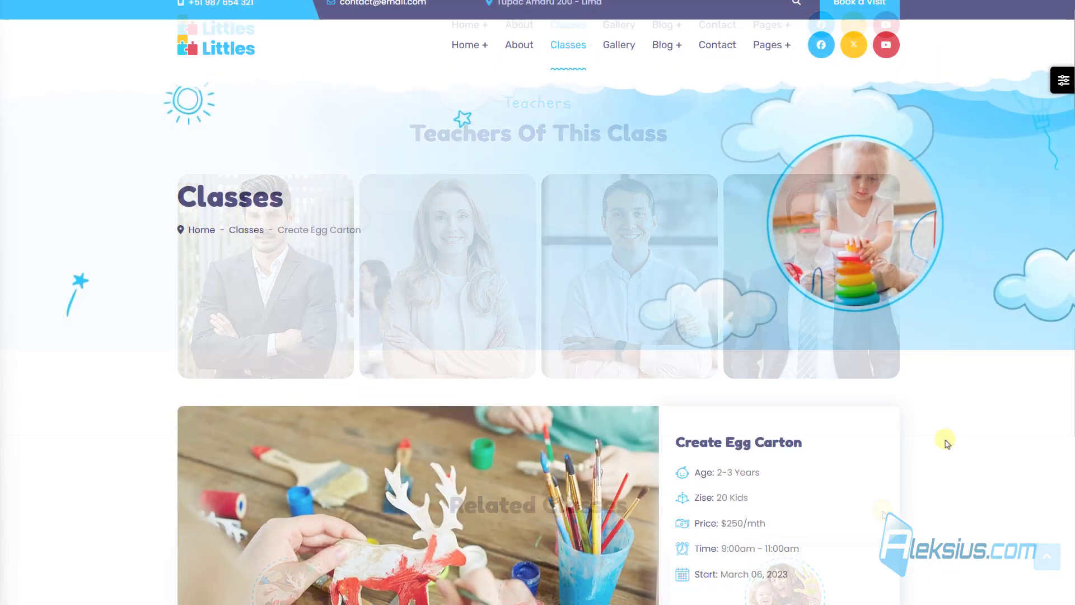
scroll(946, 439, down, 3)
click(830, 523)
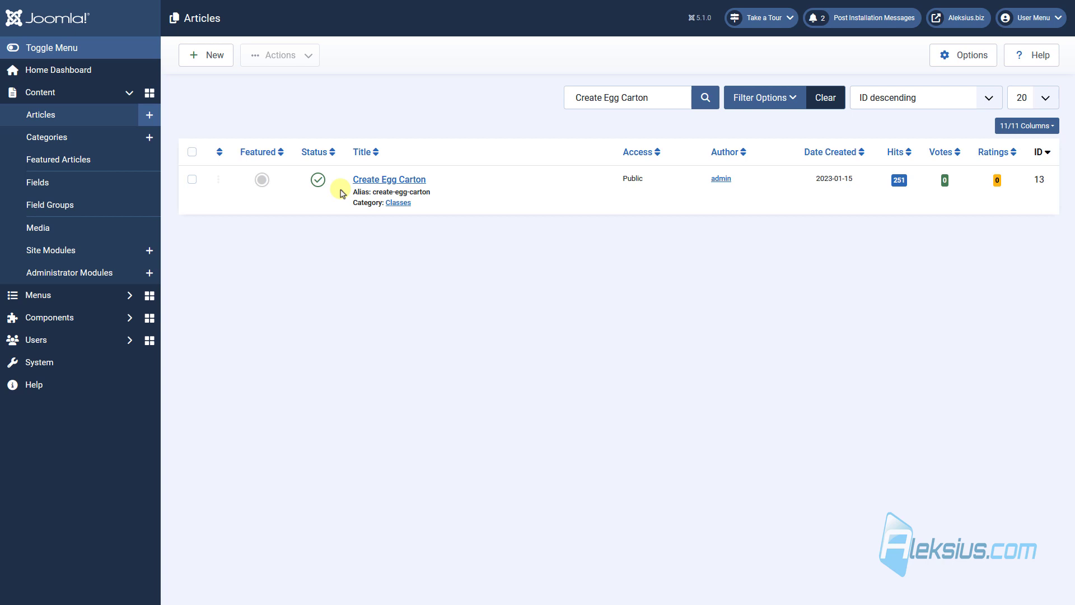
Open the Create Egg Carton article and check its Age, Price and Time class details.
click(370, 180)
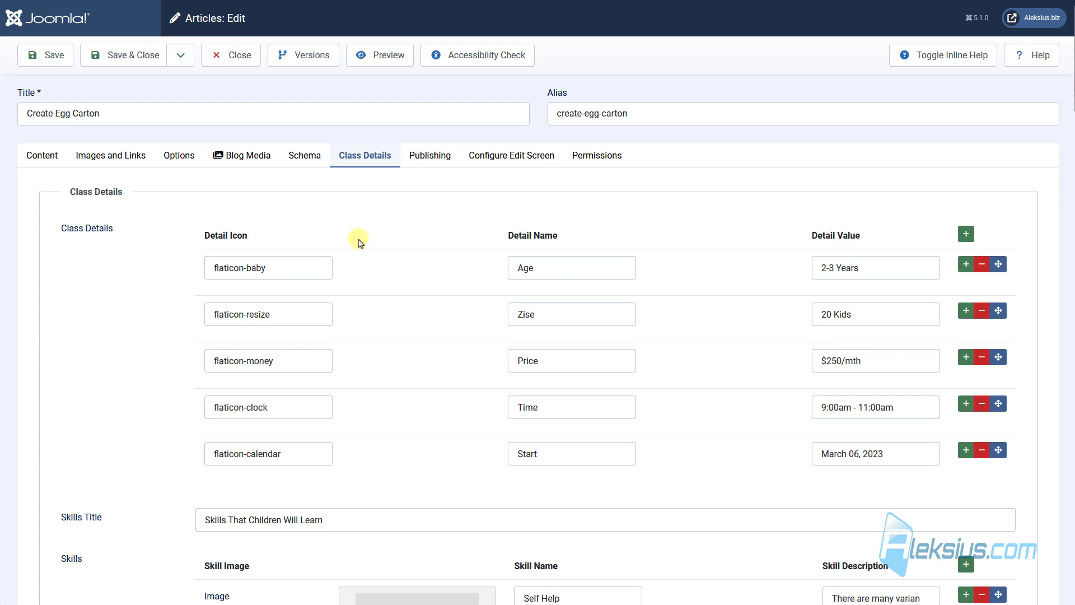
double_click(561, 274)
click(560, 273)
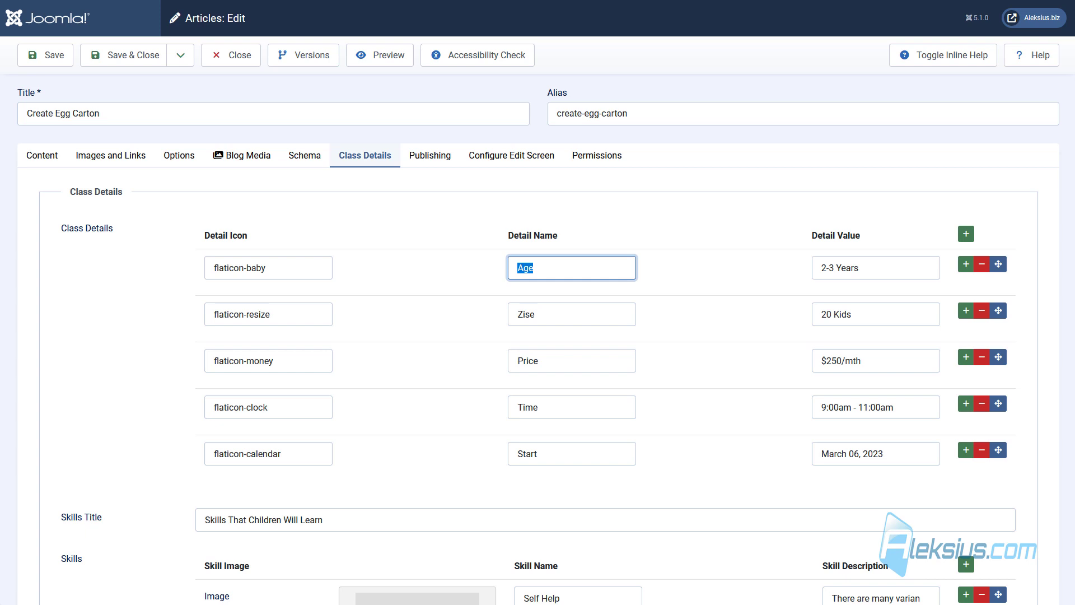
double_click(574, 359)
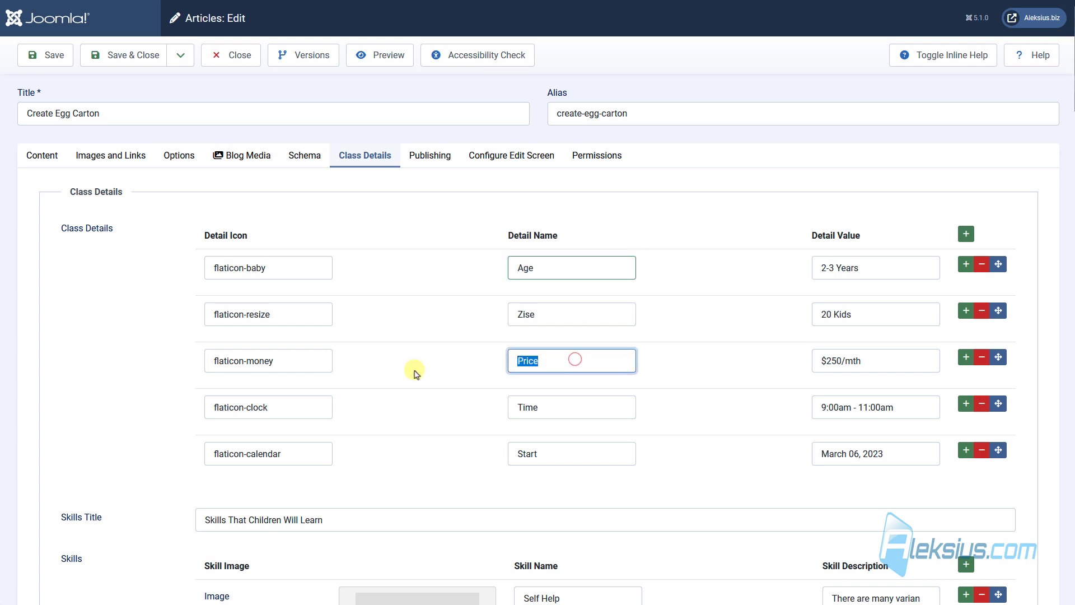
double_click(594, 408)
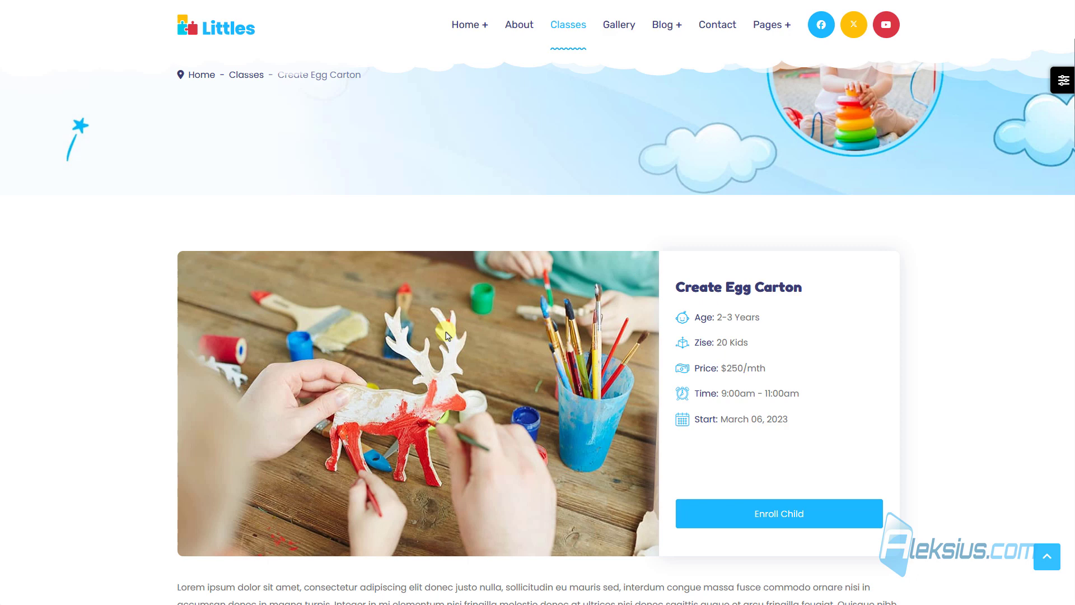
Scroll the Class Details tab to the Skills fields to compare with the skill cards.
scroll(372, 359, down, 7)
scroll(373, 359, down, 3)
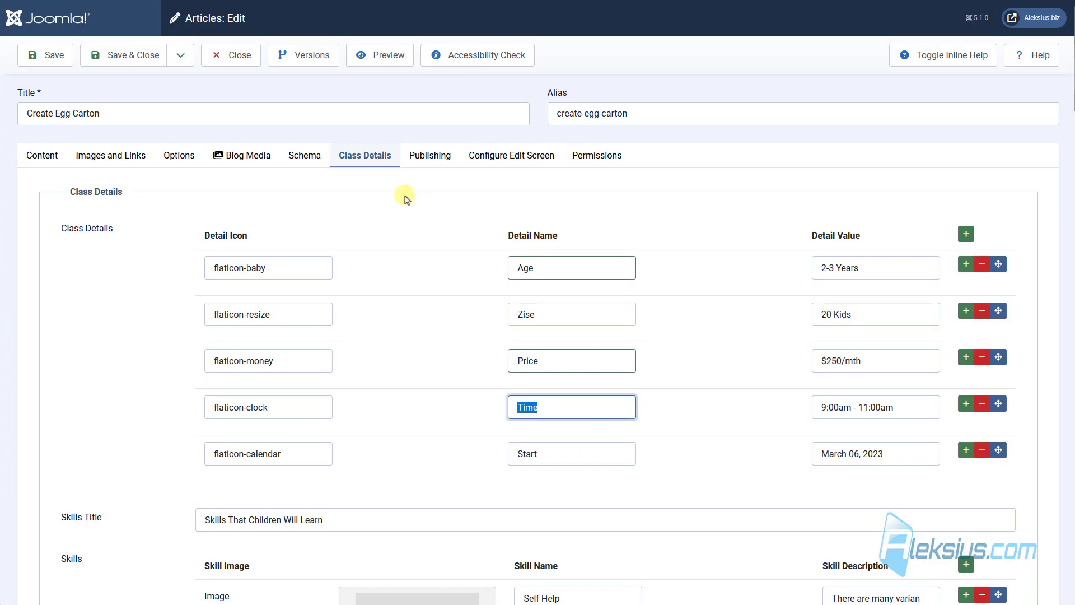
scroll(407, 200, down, 7)
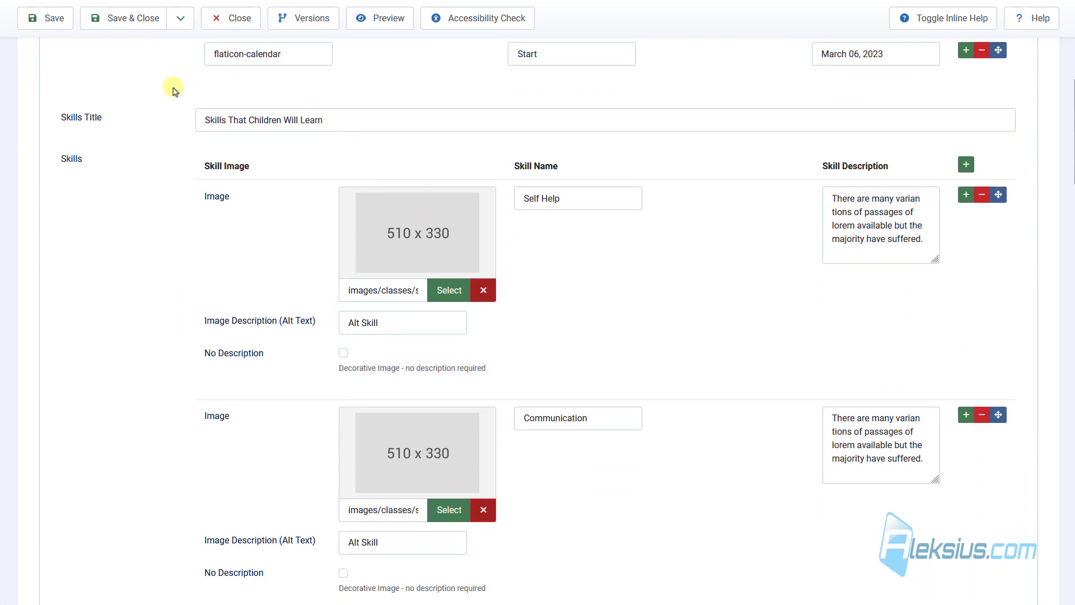
scroll(336, 90, down, 3)
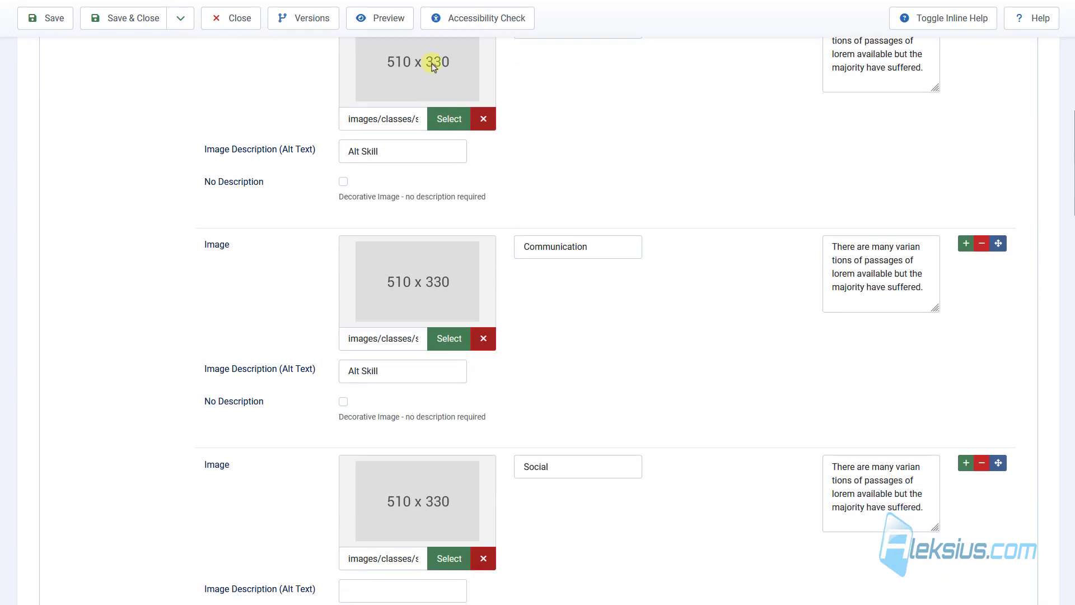
scroll(386, 124, up, 1)
scroll(374, 120, up, 2)
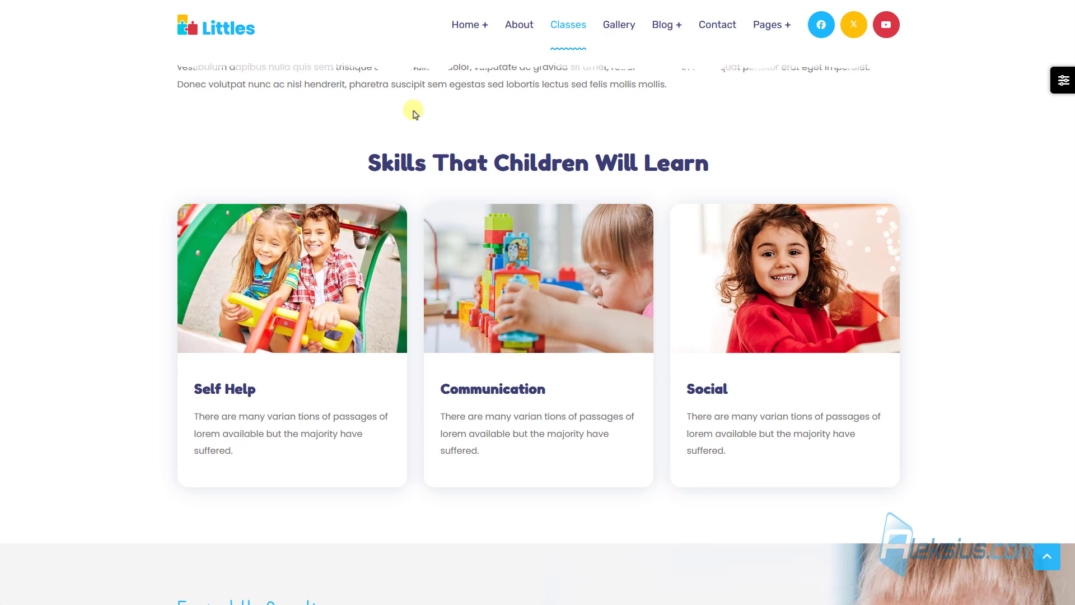
Review the FAQ fields, expanding the competitions, child protection and qualified teachers questions.
scroll(343, 432, down, 5)
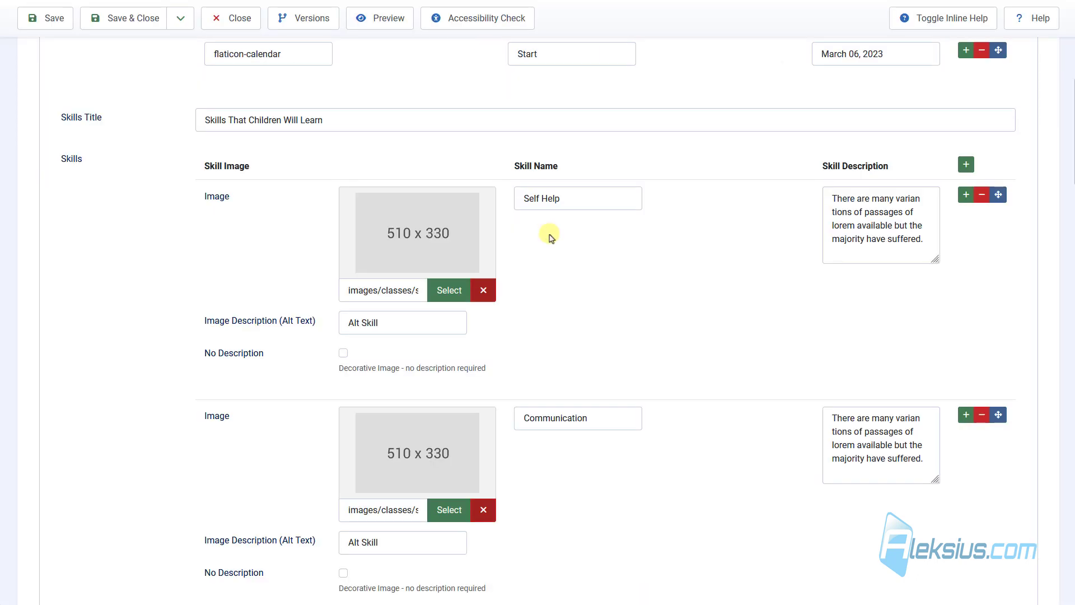
scroll(546, 235, down, 5)
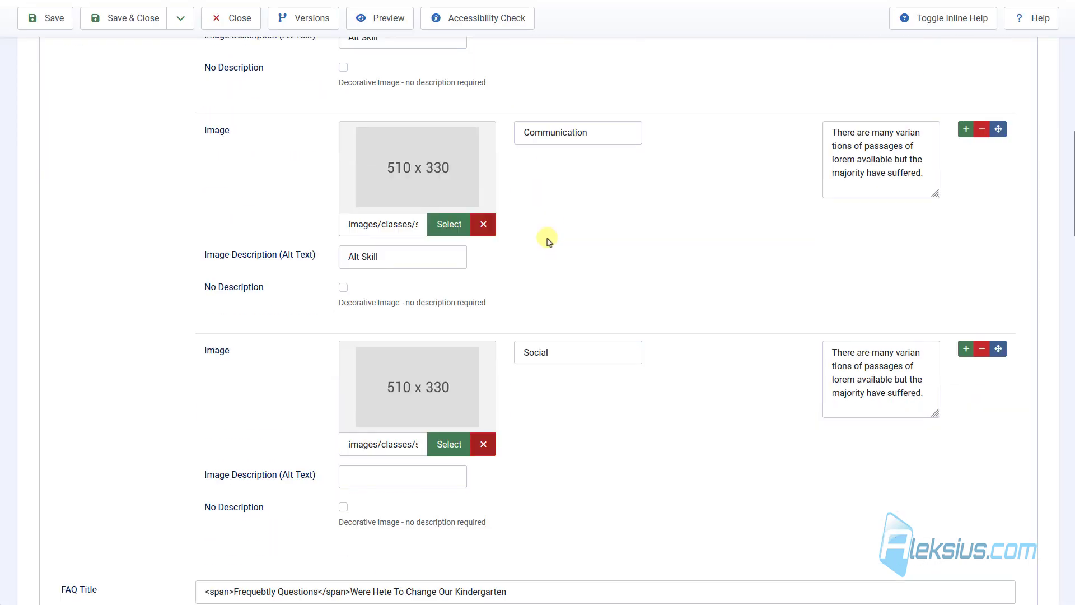
scroll(542, 239, down, 6)
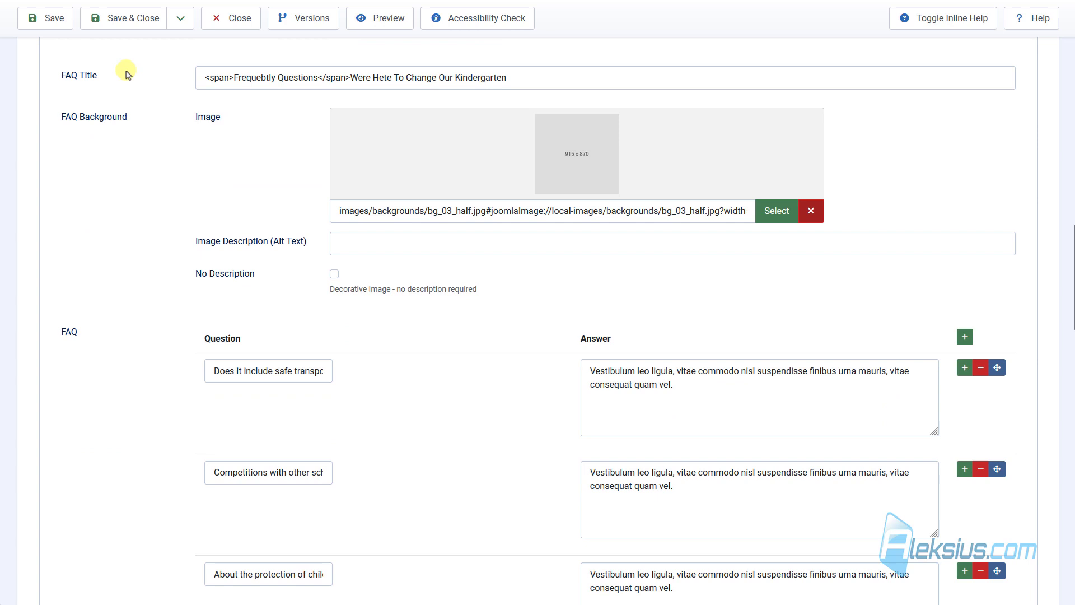
scroll(126, 73, down, 5)
scroll(331, 168, up, 1)
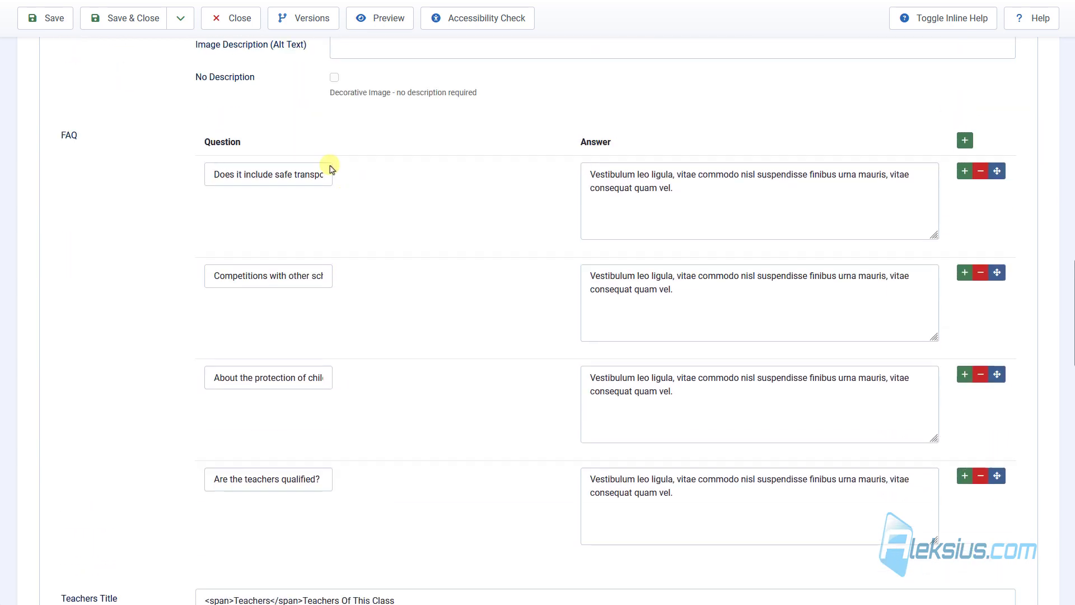
scroll(332, 169, up, 1)
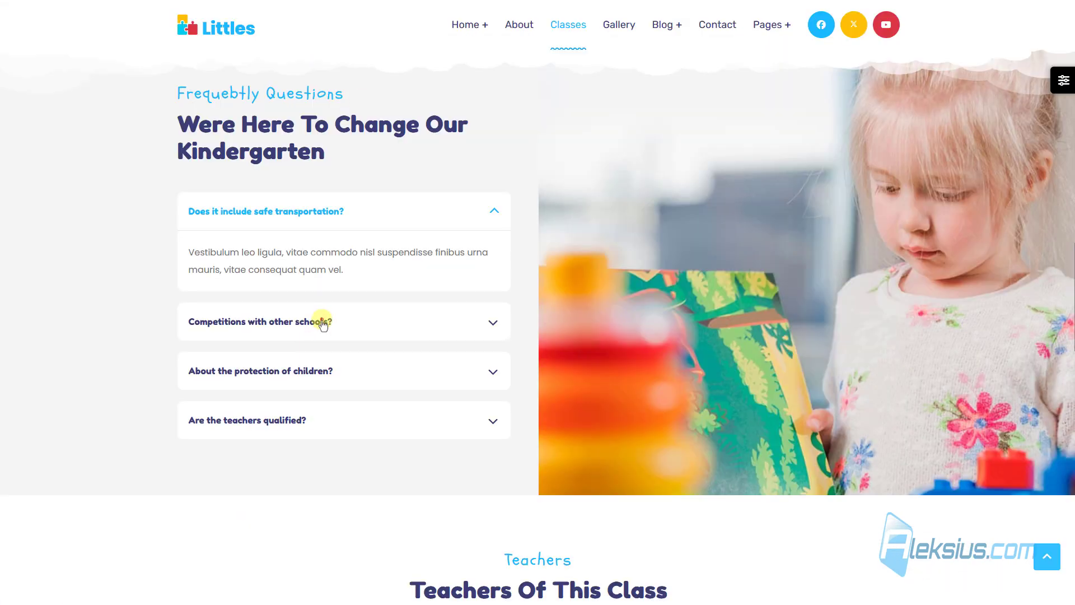
click(324, 324)
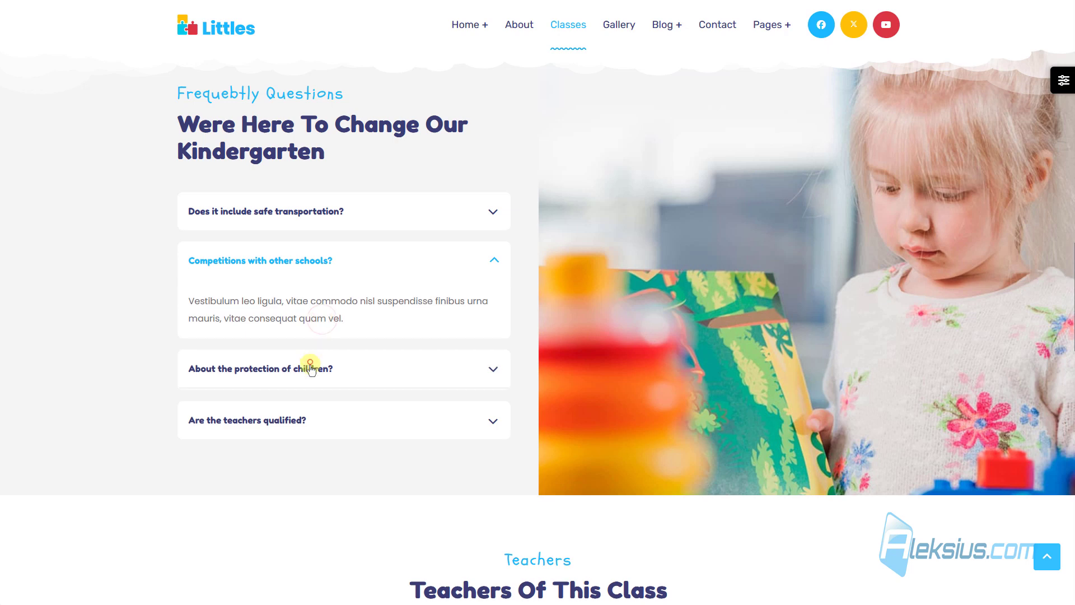
click(309, 365)
click(284, 430)
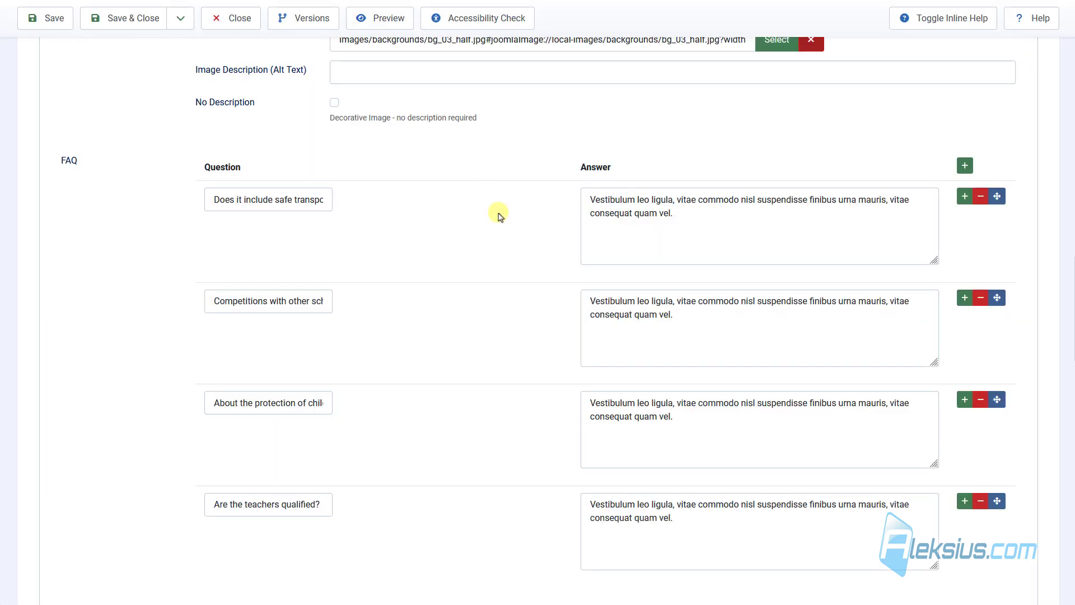
Scroll through the four Teachers entries down to the Enroll Link index.php/pages/appointment/.
scroll(502, 224, down, 5)
scroll(504, 230, down, 4)
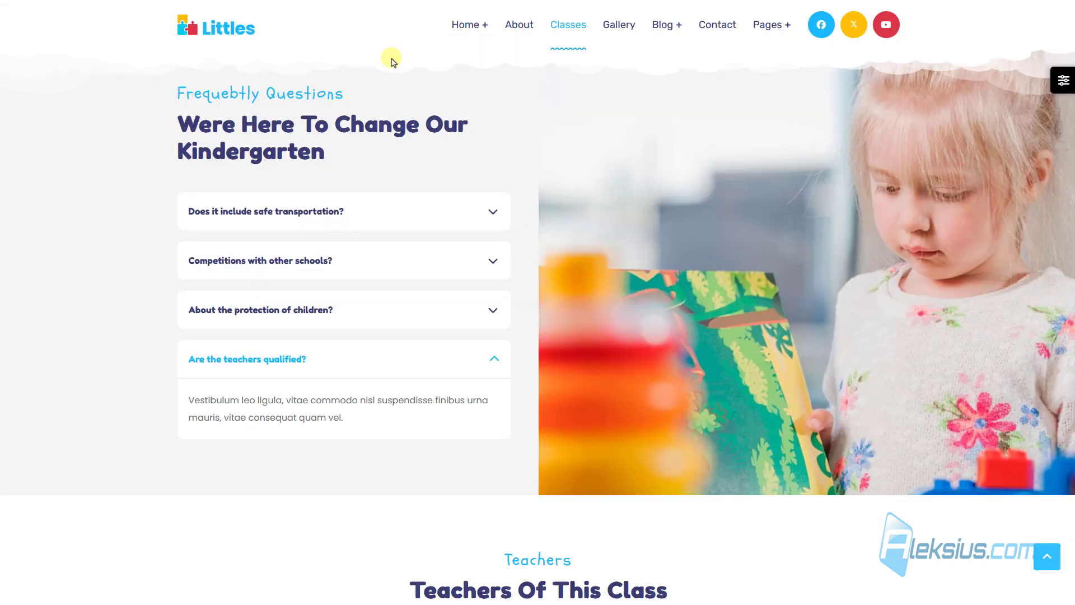
scroll(498, 229, down, 7)
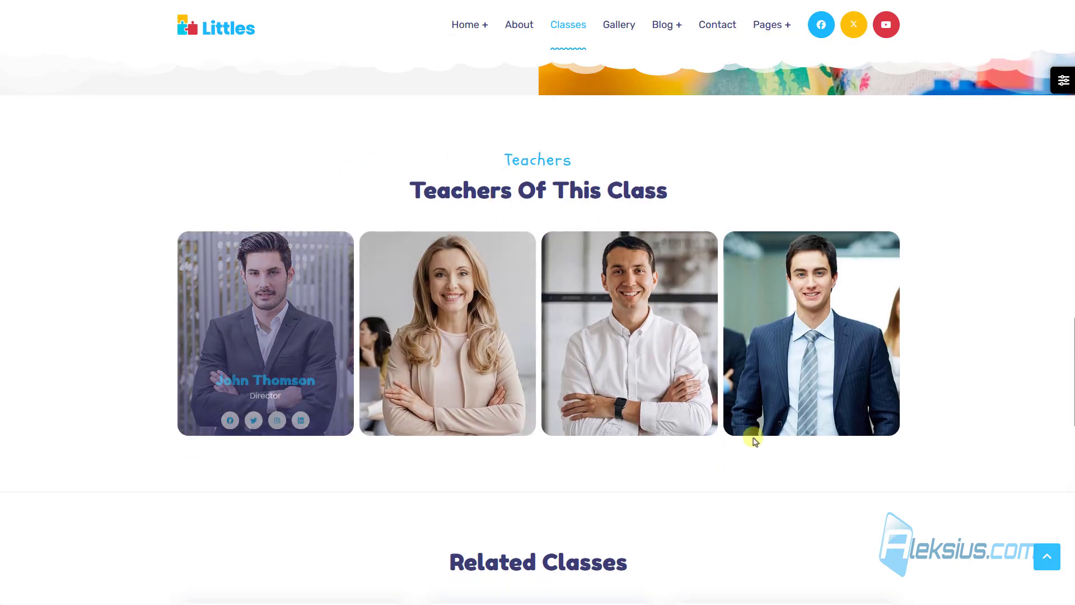
mouse_move(455, 324)
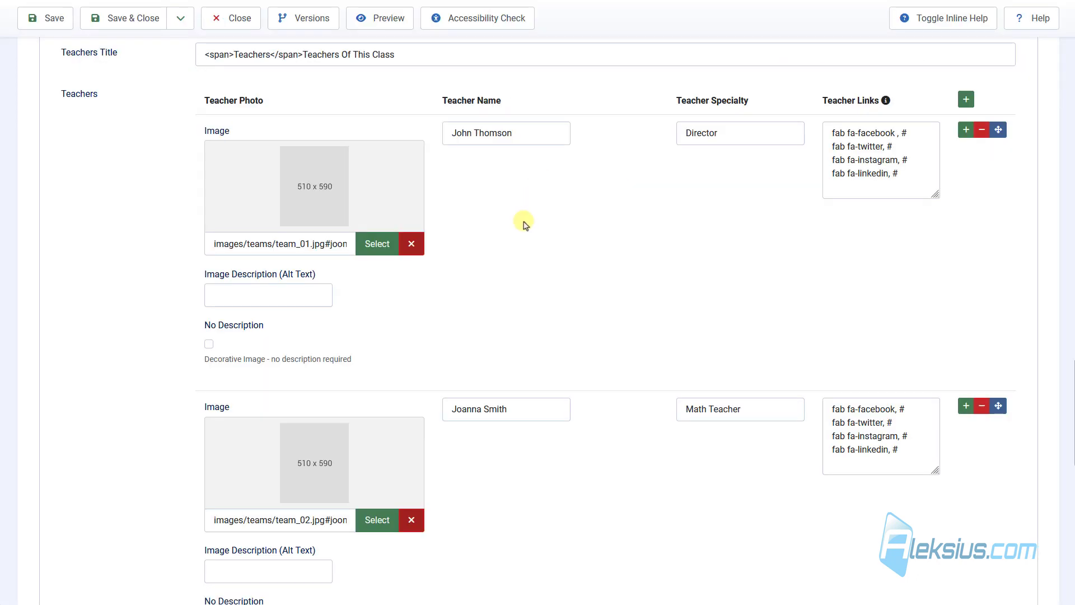
scroll(491, 198, down, 7)
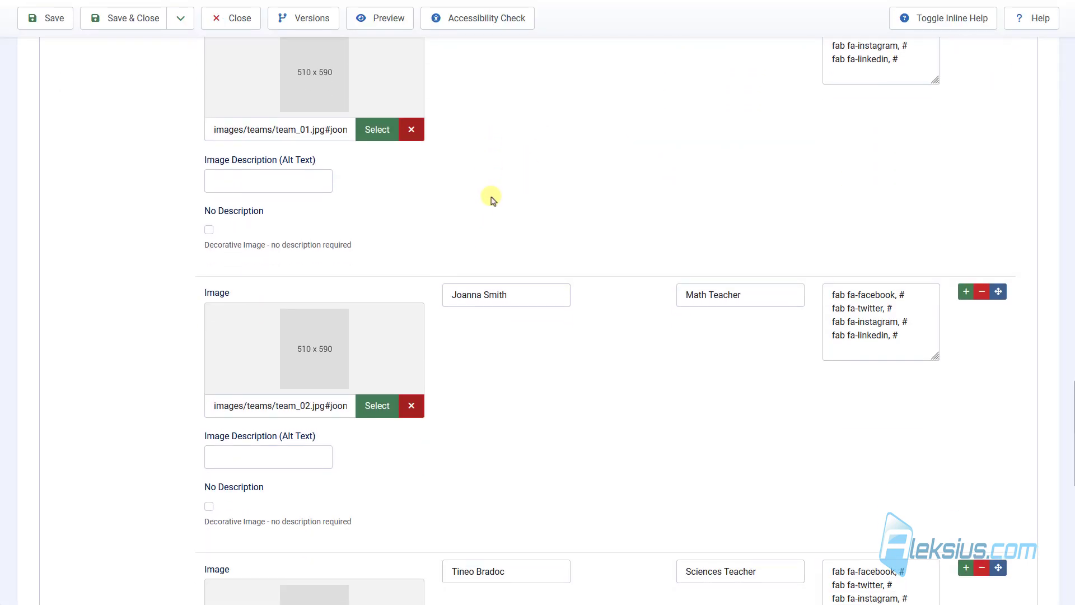
scroll(490, 199, down, 6)
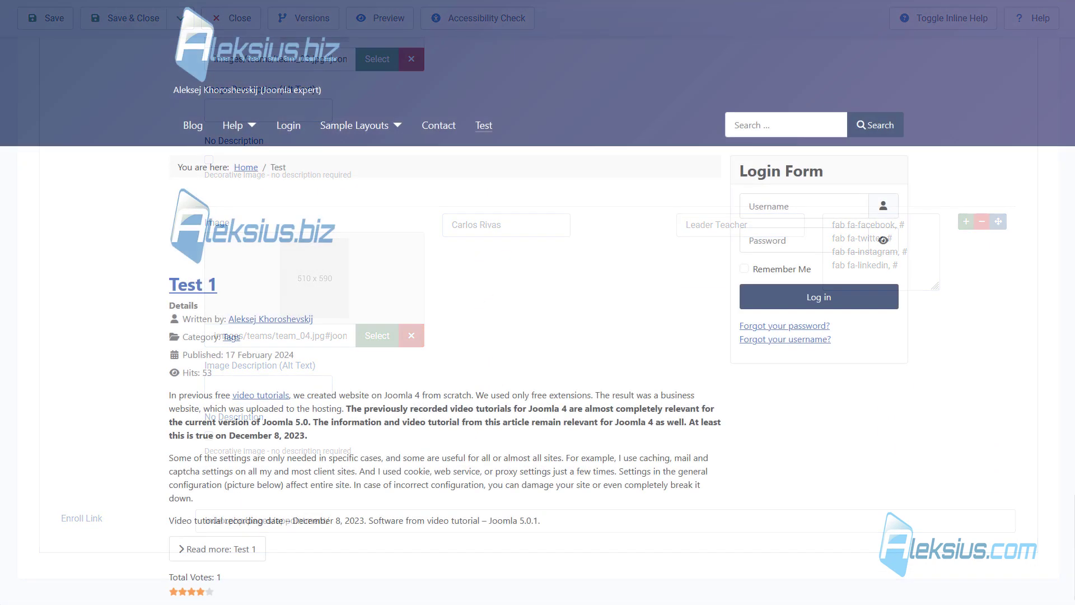
Go to the Content Field Groups list for articles.
scroll(429, 252, down, 2)
scroll(429, 252, down, 8)
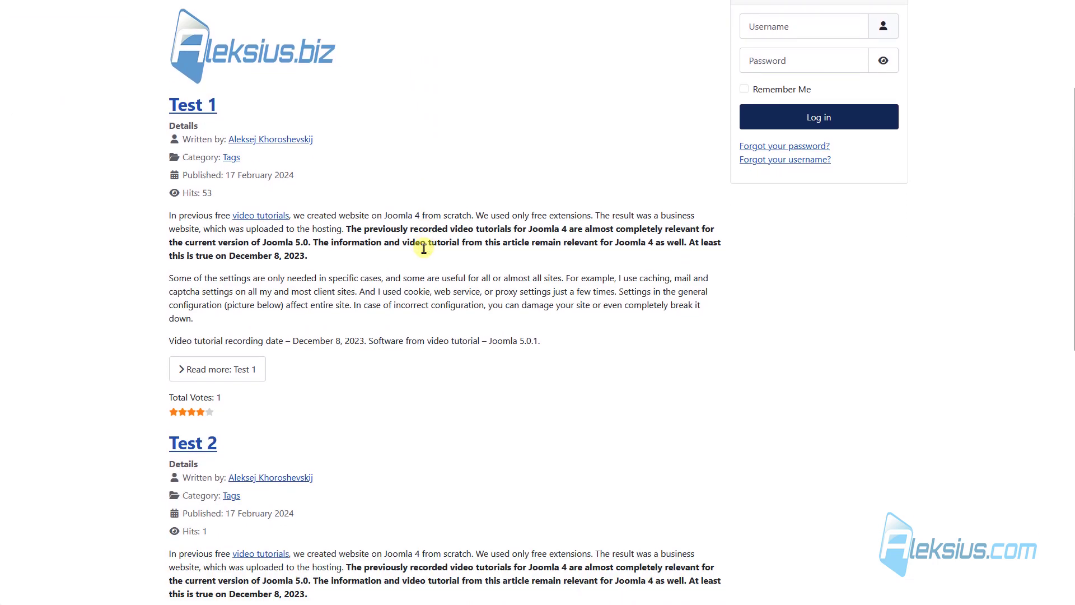
scroll(418, 263, down, 5)
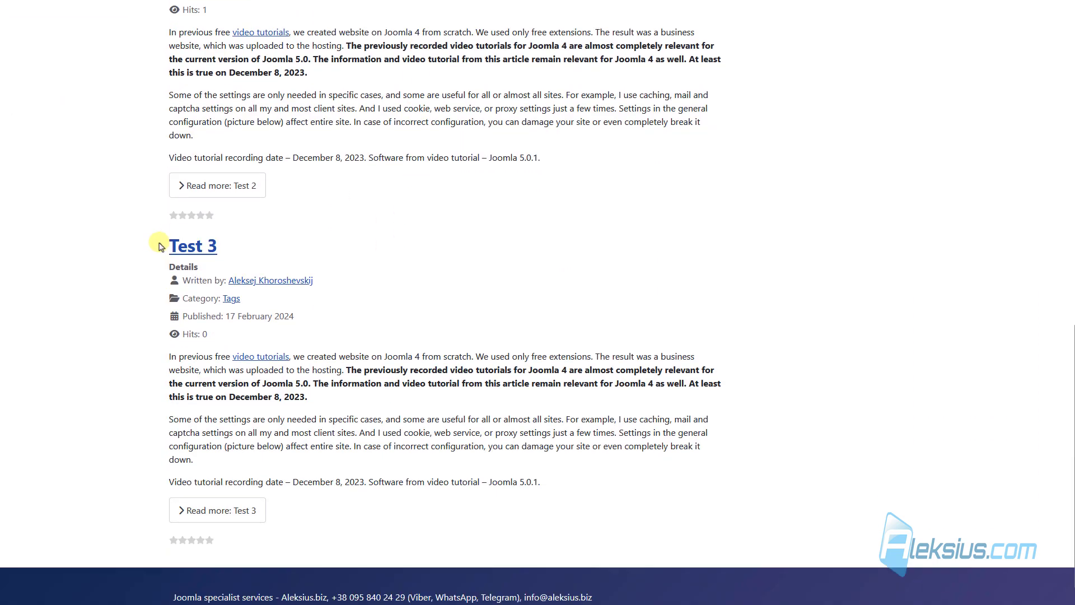
scroll(149, 337, up, 3)
scroll(283, 336, up, 9)
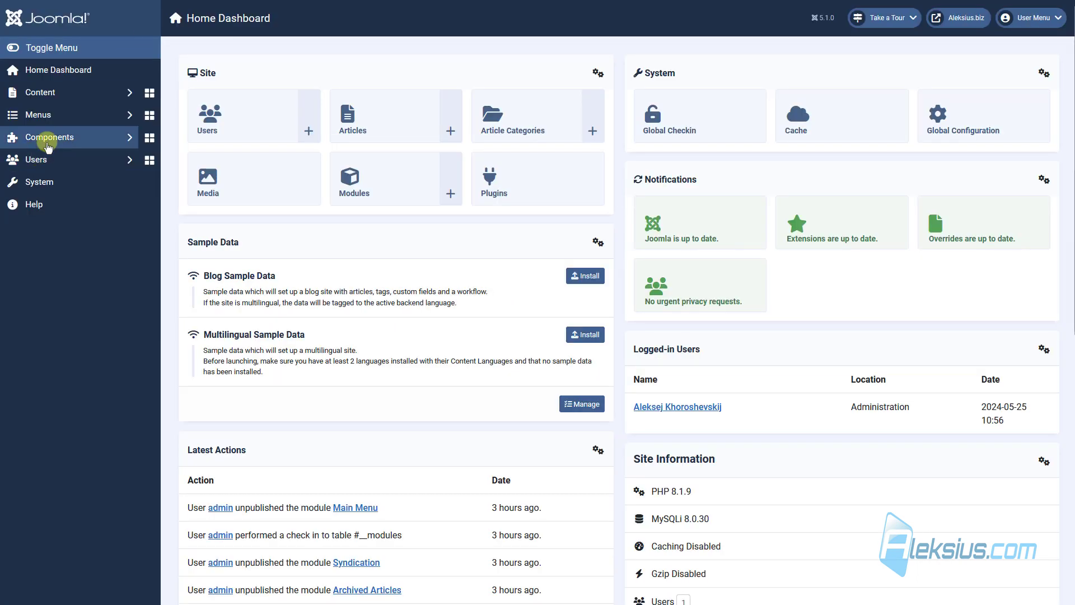
click(99, 90)
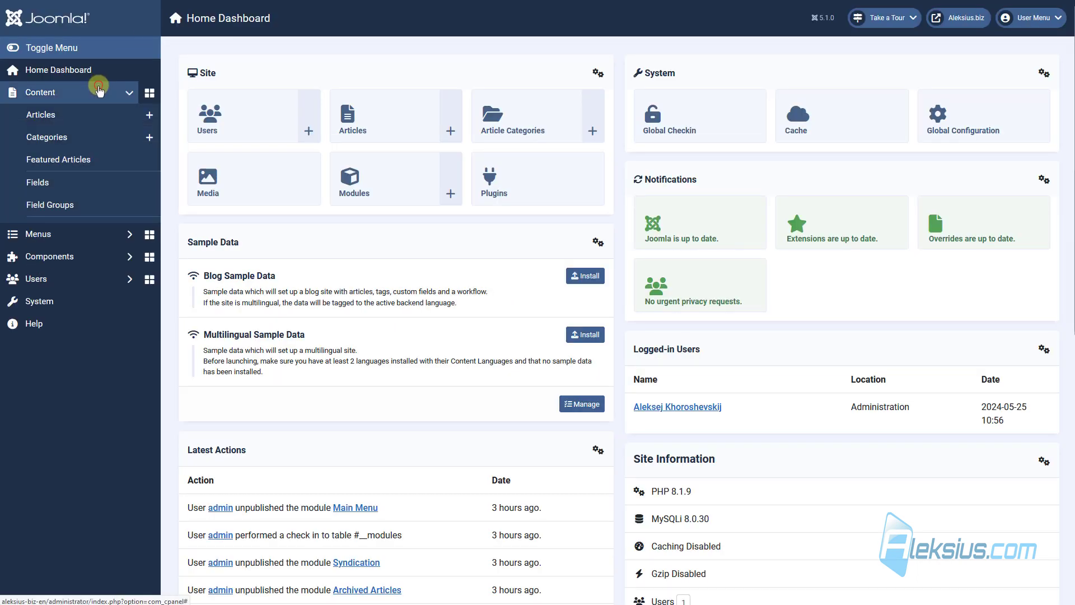
click(88, 205)
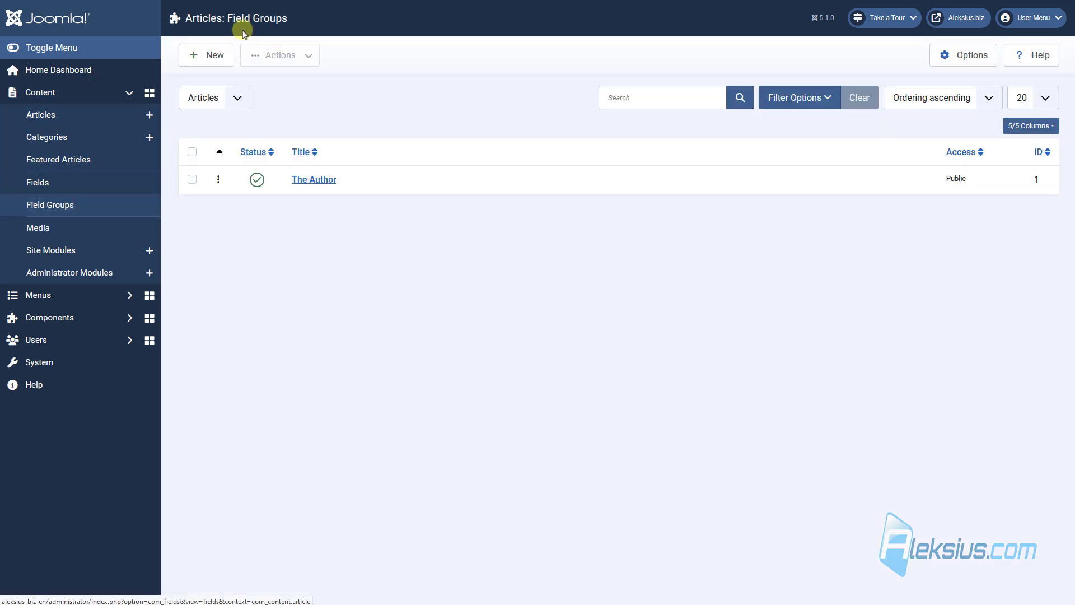
Create a field group titled 'Test', save it, and open the article Fields list.
click(211, 59)
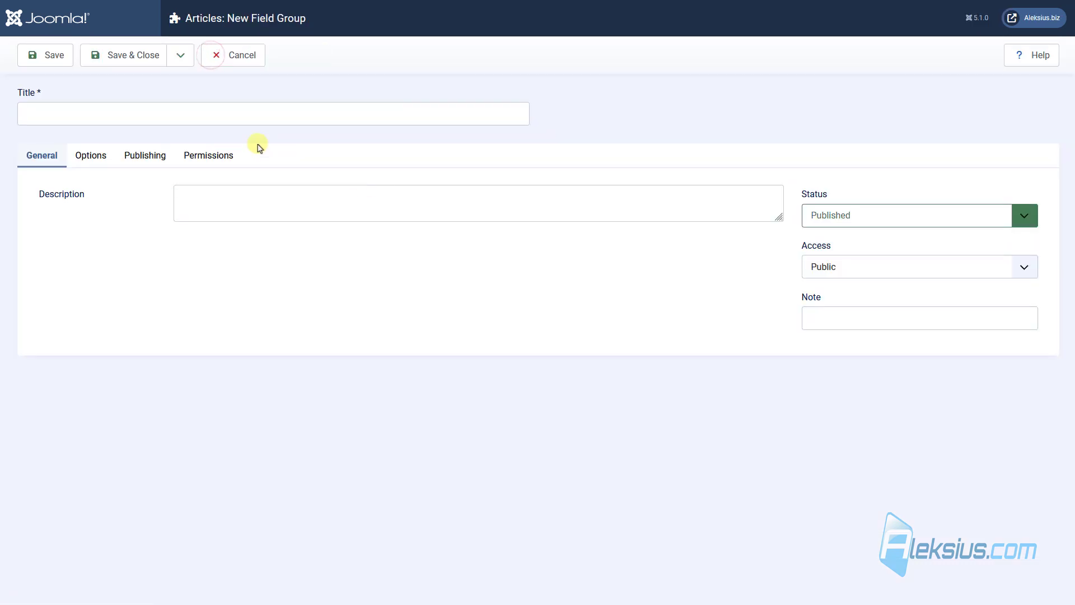
click(246, 110)
text(Test)
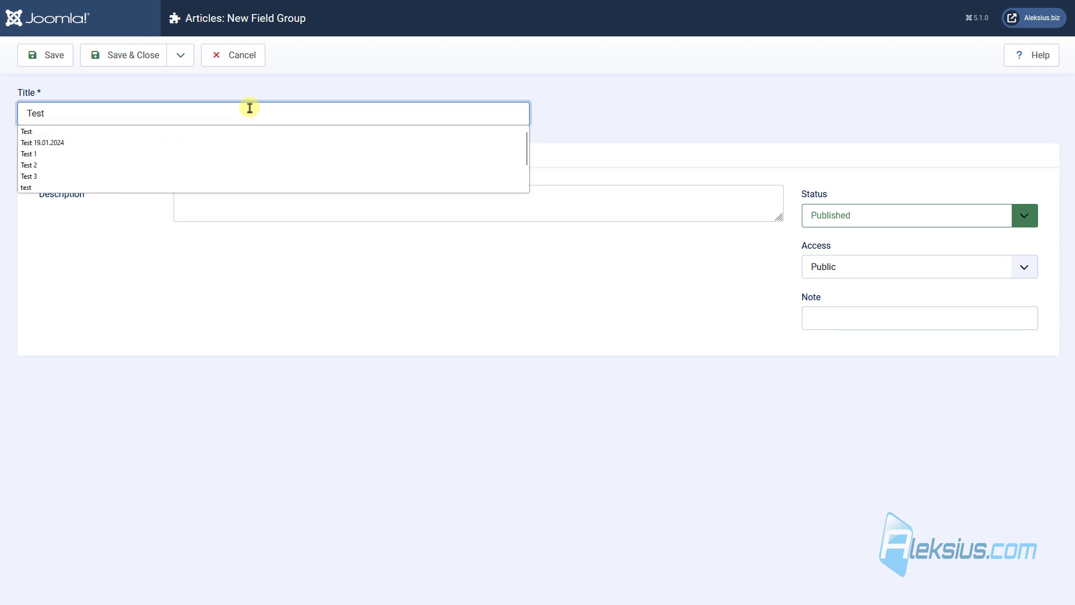
key(Escape)
click(119, 55)
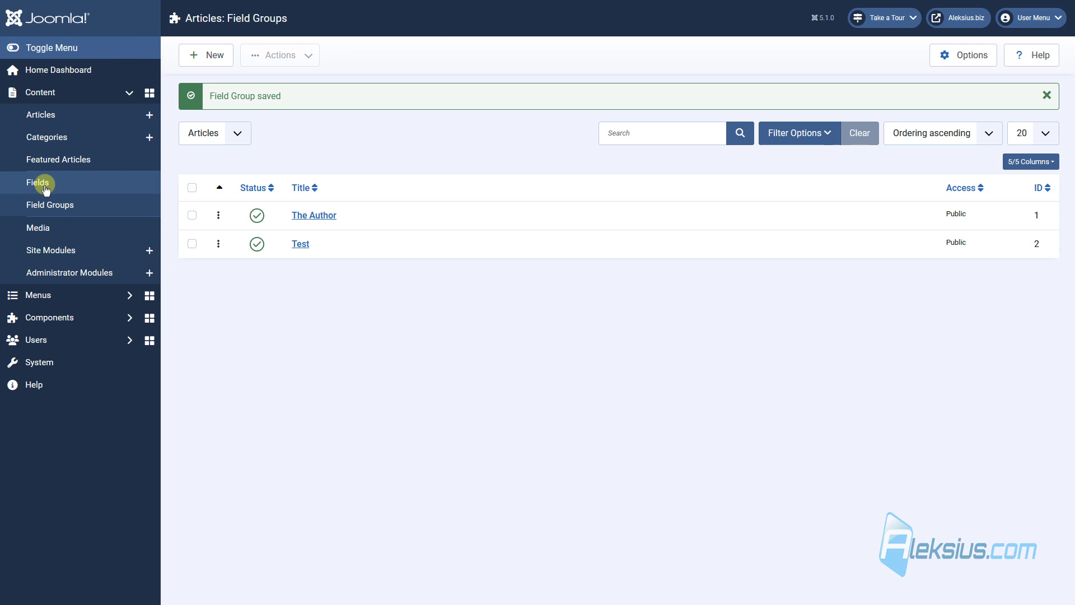
click(44, 182)
Start a new Checkboxes field titled 'Joomla version'.
click(222, 56)
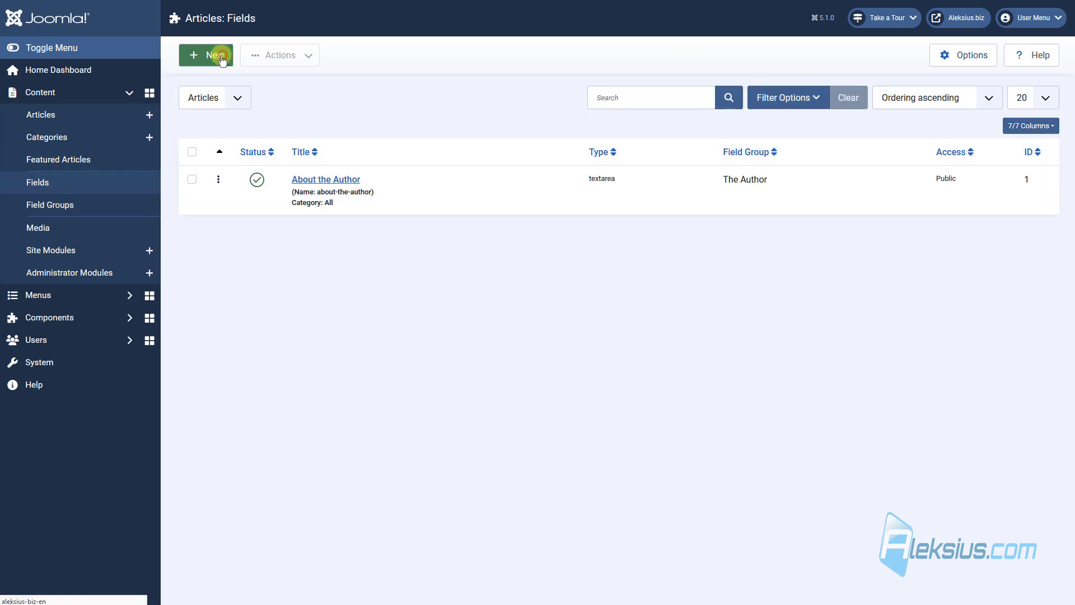
click(253, 198)
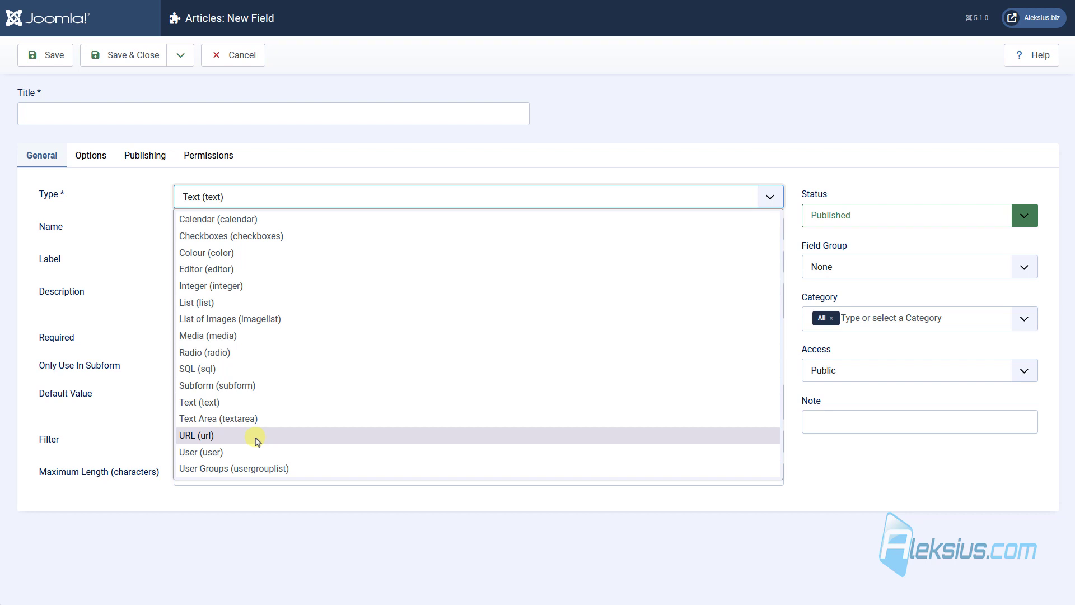
click(287, 239)
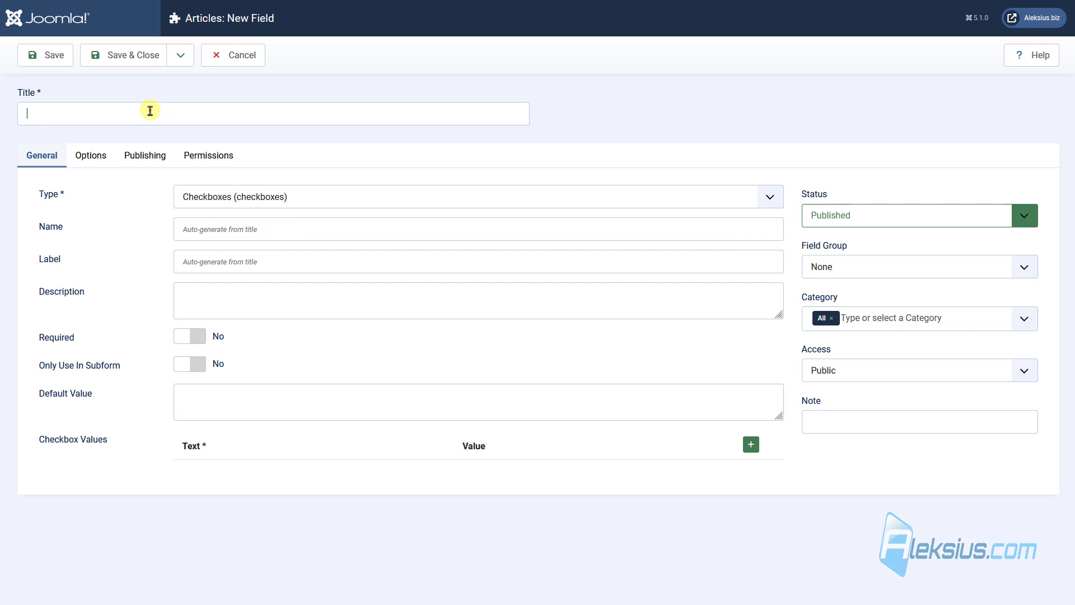
click(150, 110)
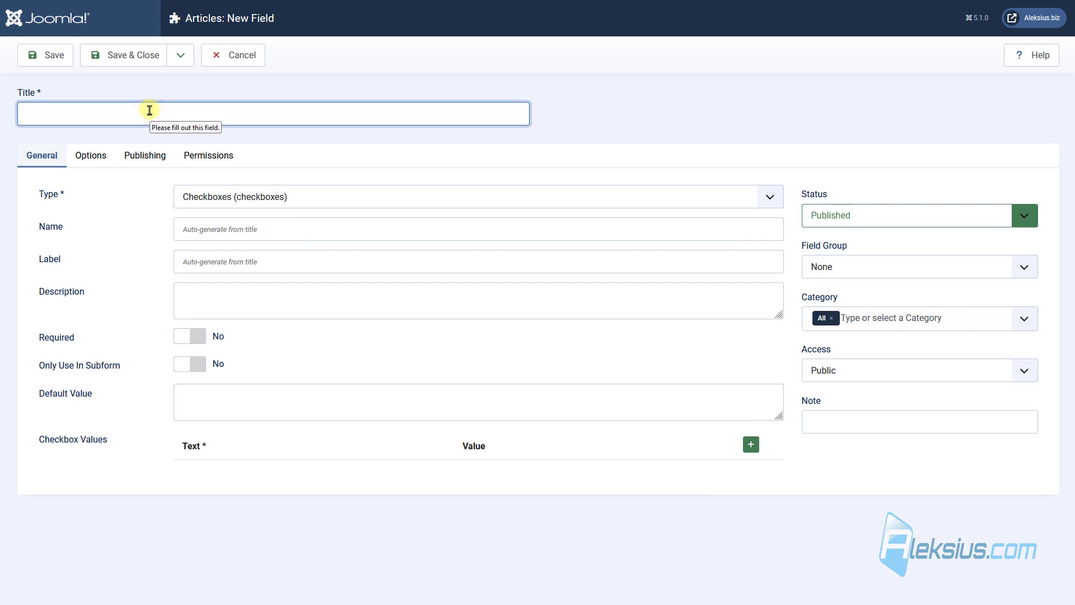
text(Joomla version)
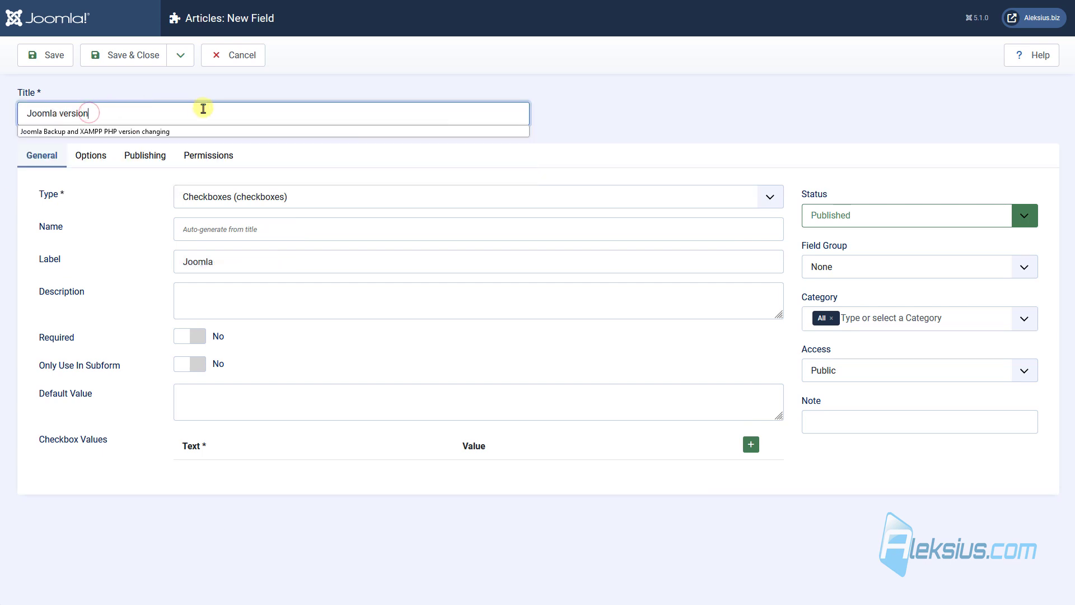
click(258, 96)
Add the checkbox options Joomla 3 and Joomla 4.
click(751, 444)
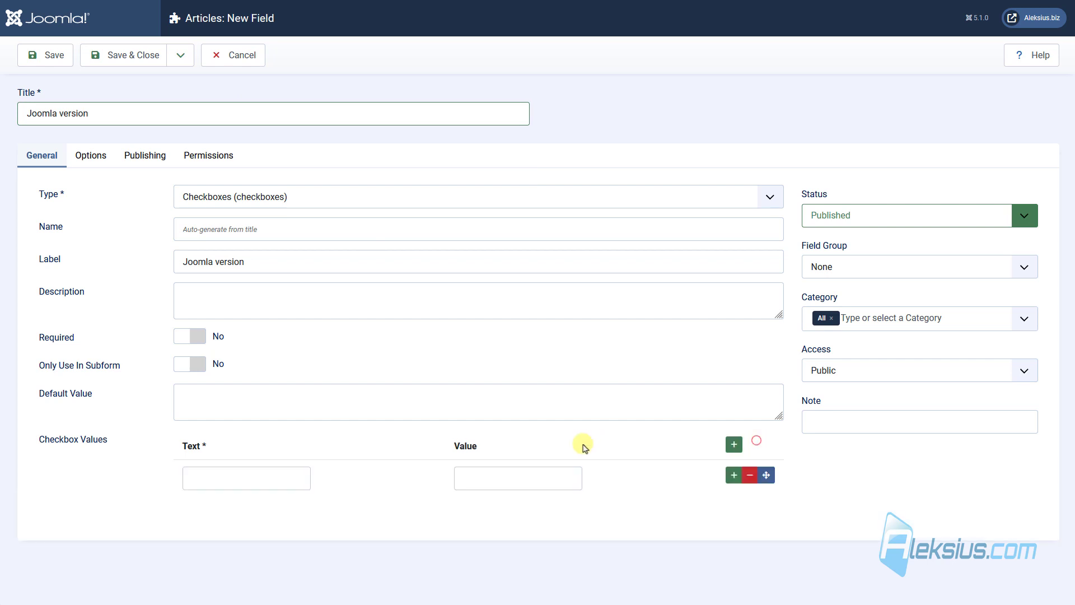
click(474, 475)
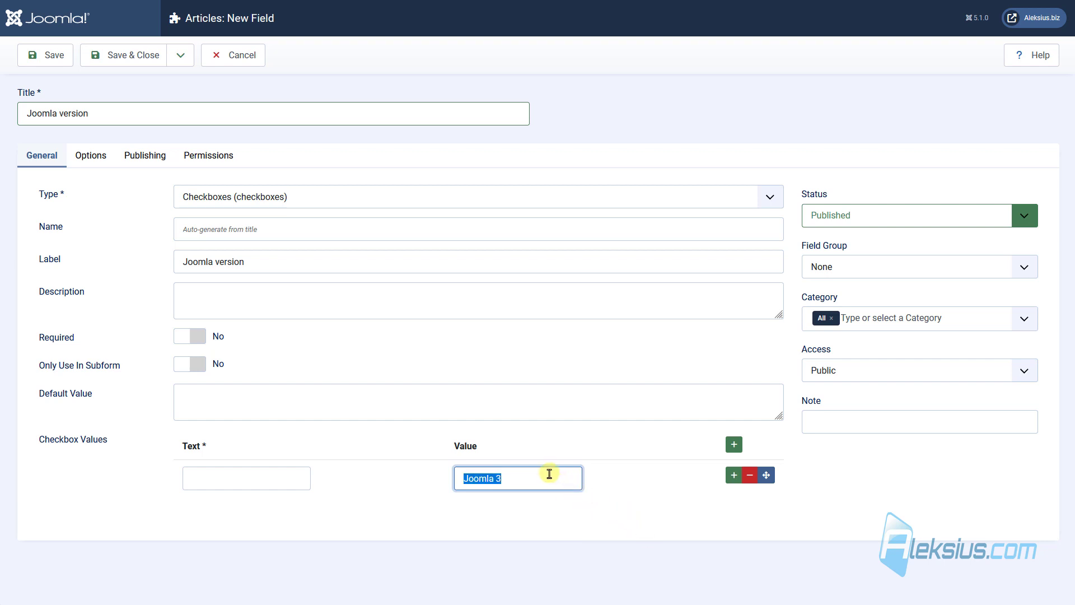
click(277, 479)
text(Joomla 3)
click(733, 475)
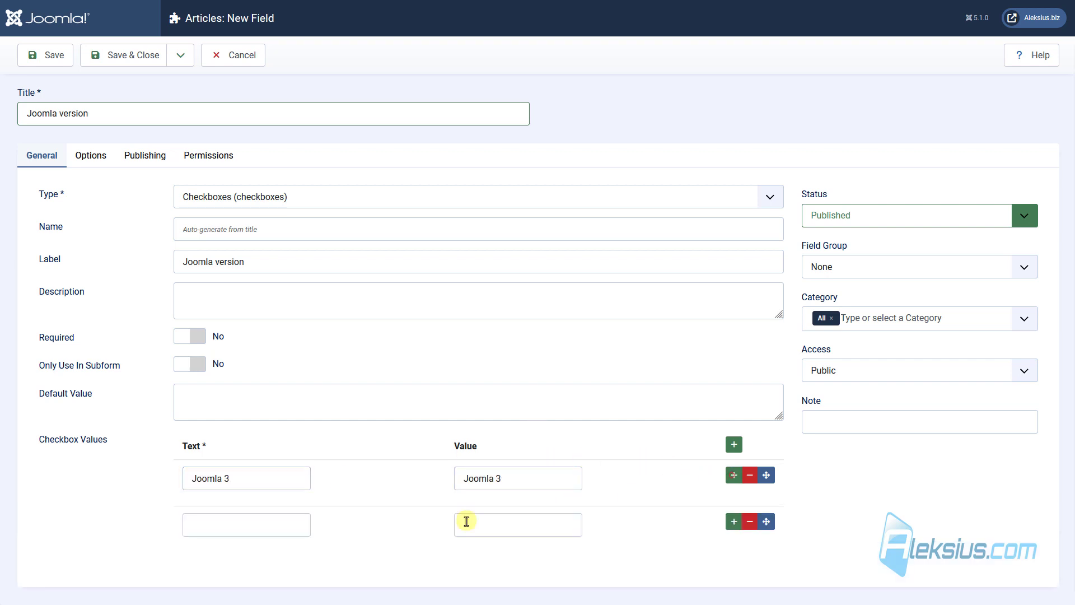
click(261, 527)
text(Joomla 3)
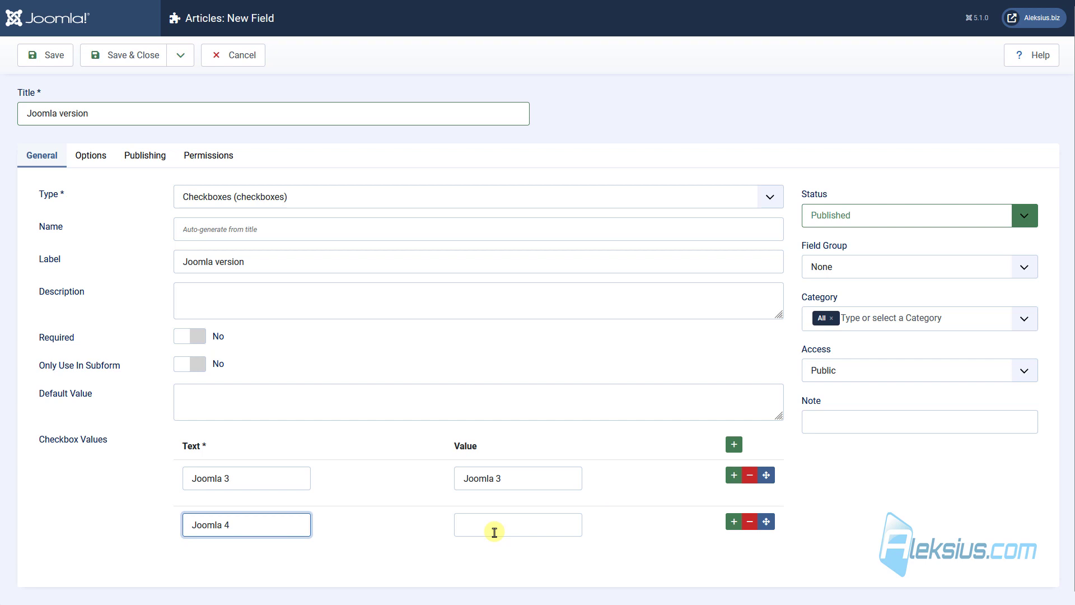
click(494, 532)
text(Joomla 3)
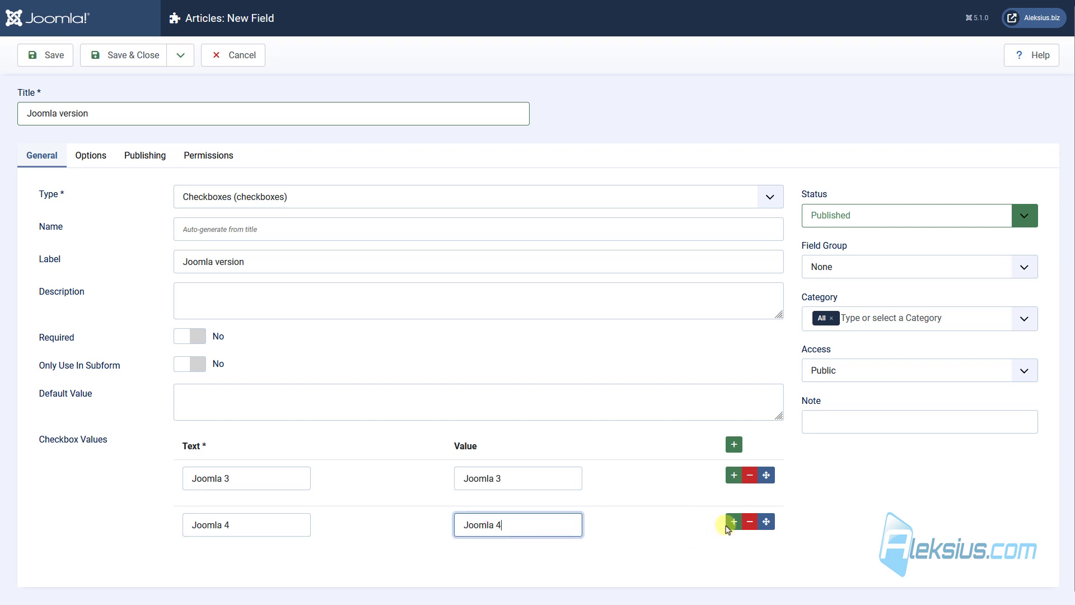
Add the Joomla 5 option and leave the field group at None.
click(734, 521)
click(296, 576)
text(Joomla 3)
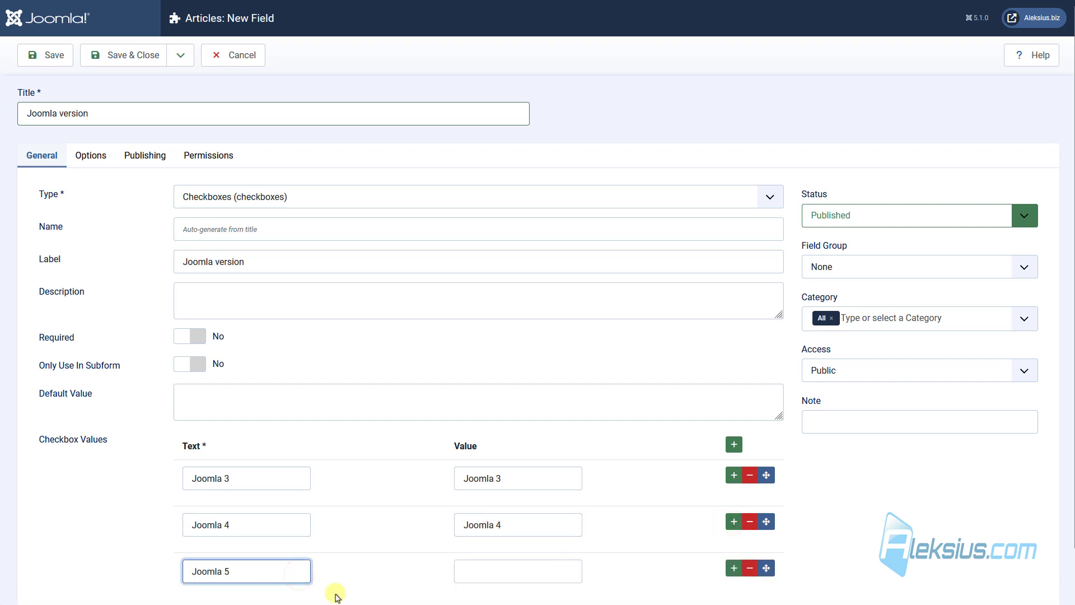
click(504, 577)
text(Joomla 3)
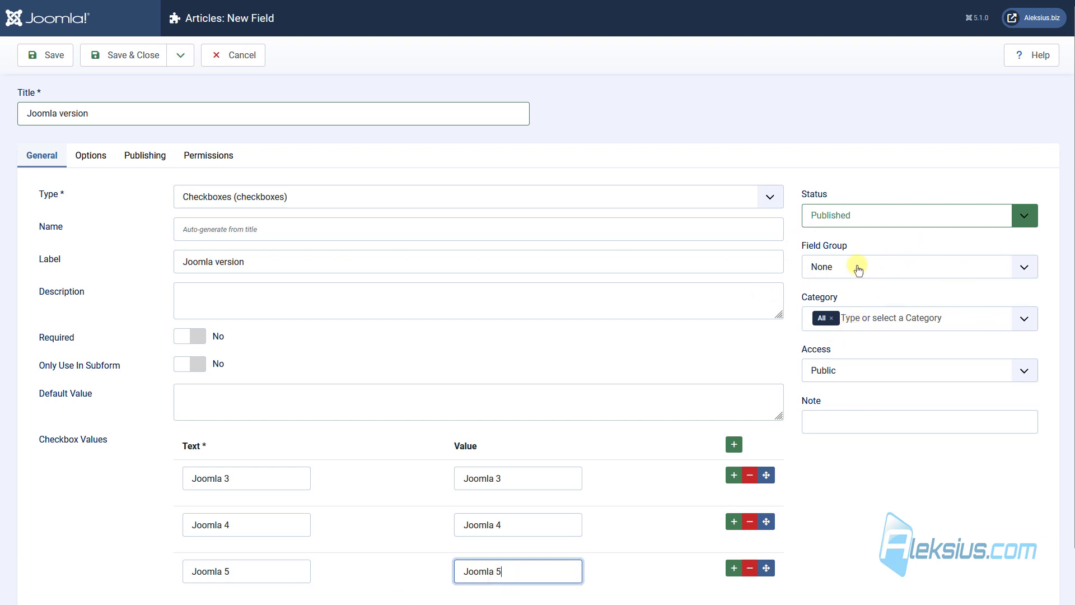
click(859, 268)
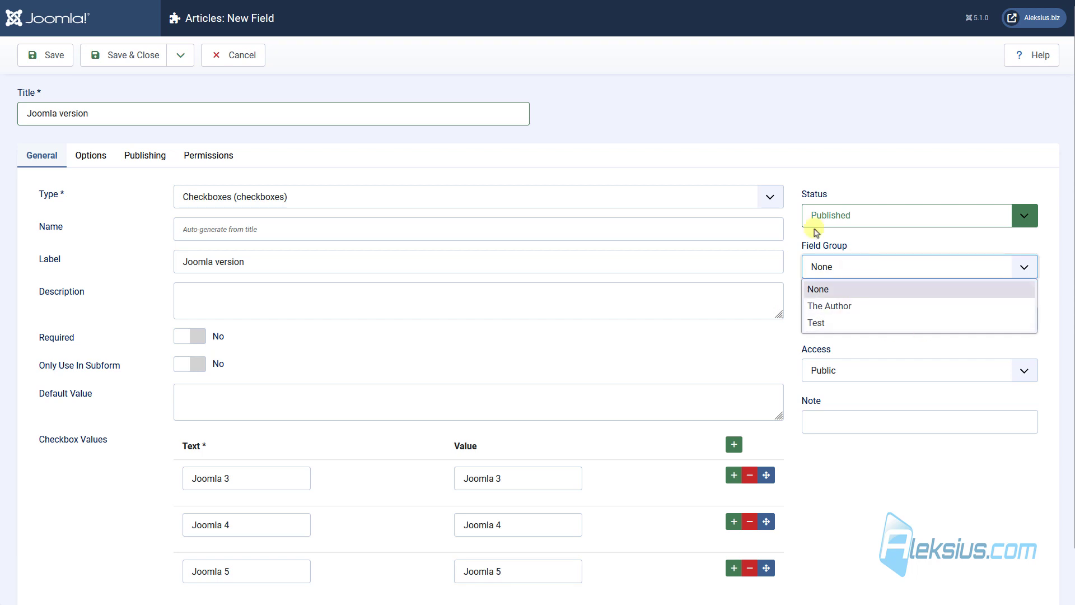
click(857, 136)
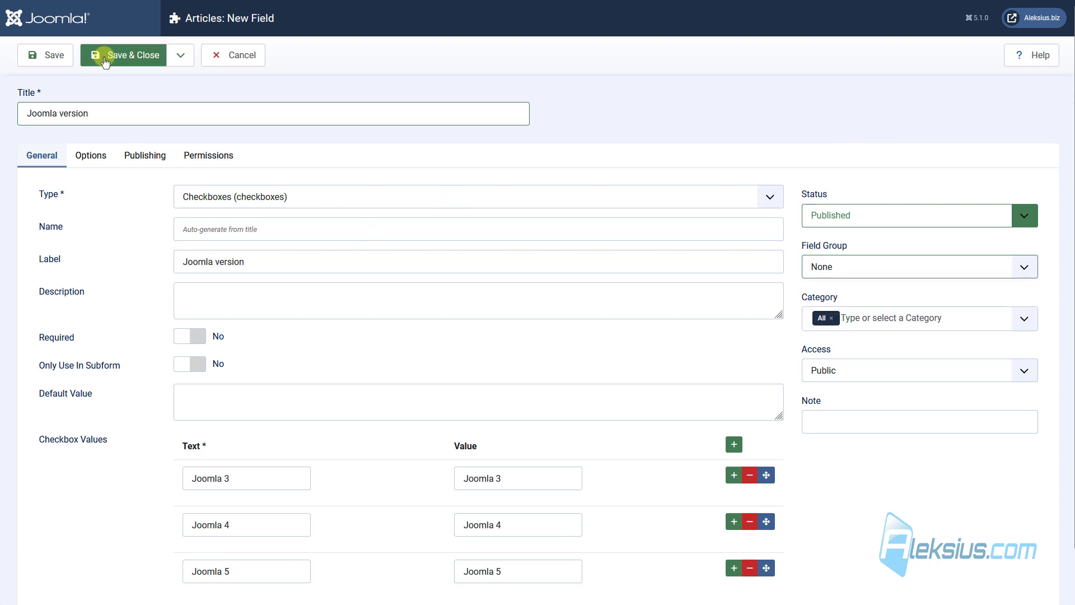
Save the Joomla version field, then tick Joomla 3 on article Test 1 and save it.
click(105, 59)
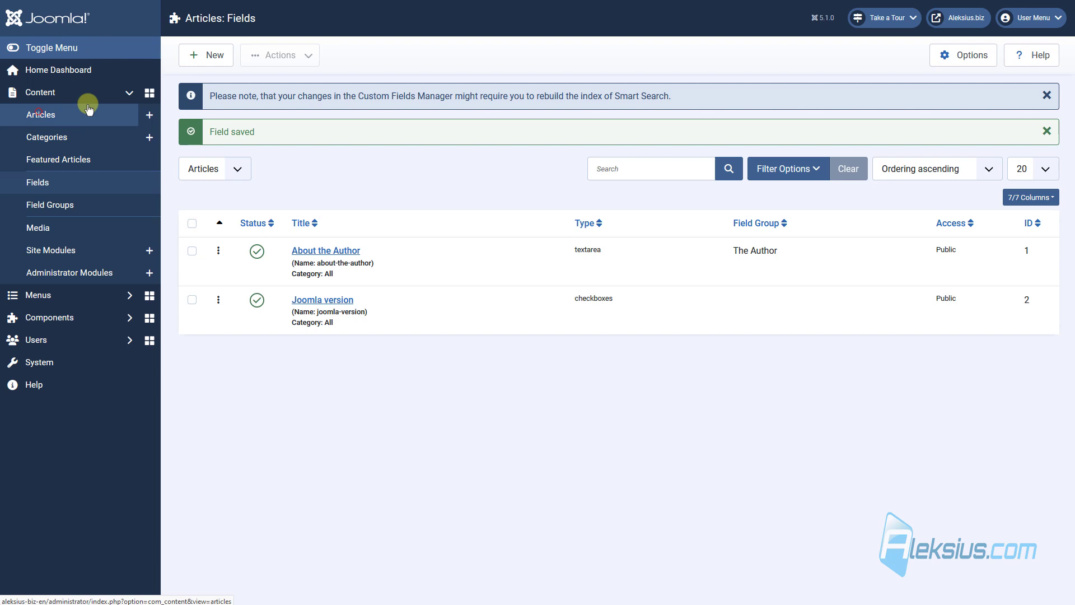
click(88, 109)
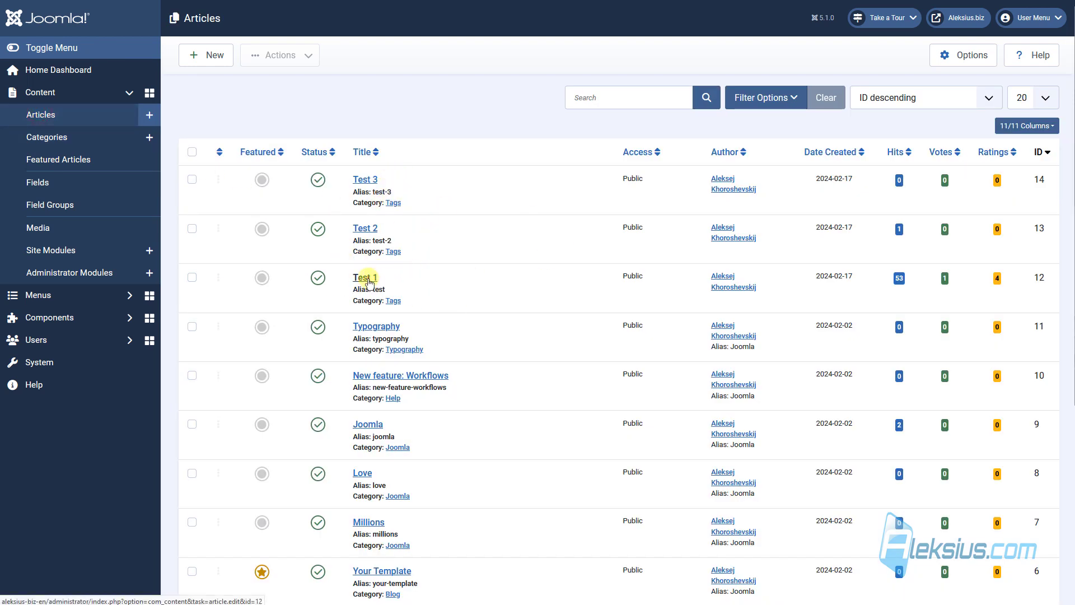
click(400, 276)
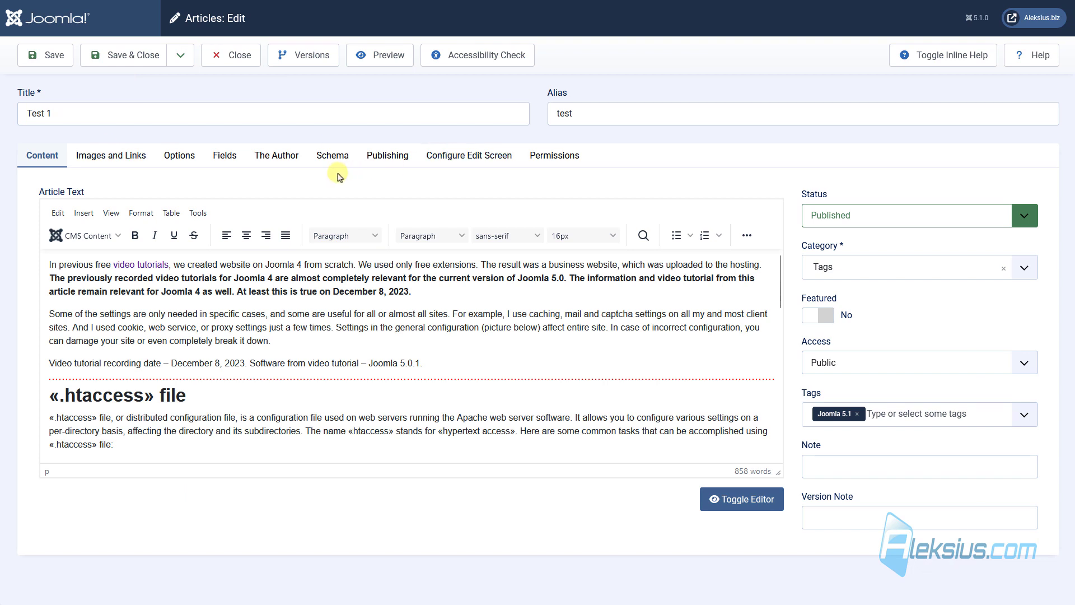
click(226, 159)
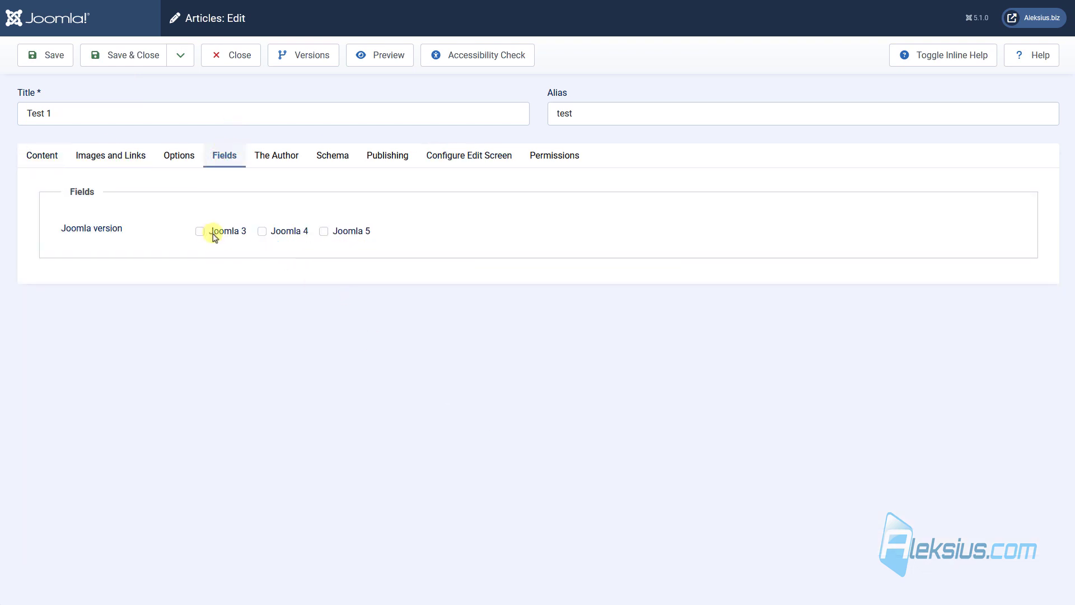
click(48, 55)
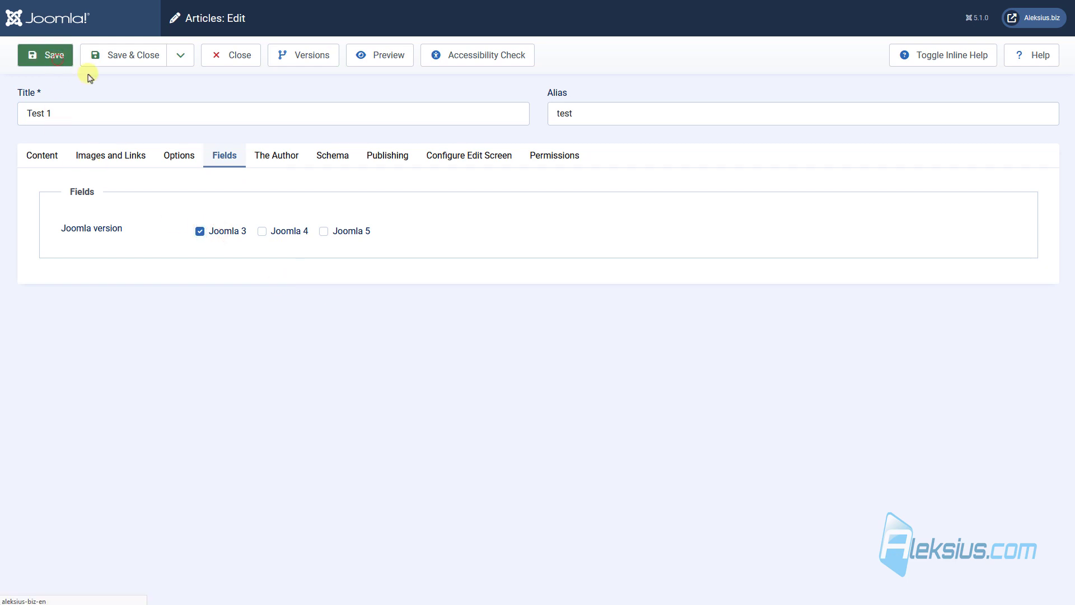
key(ctrl+Tab)
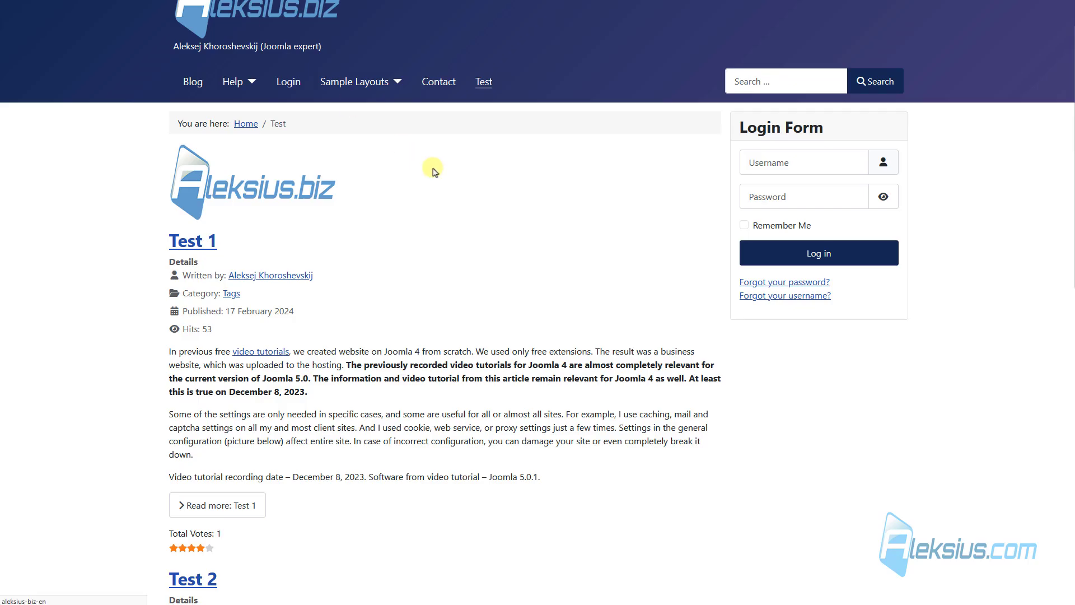
key(F5)
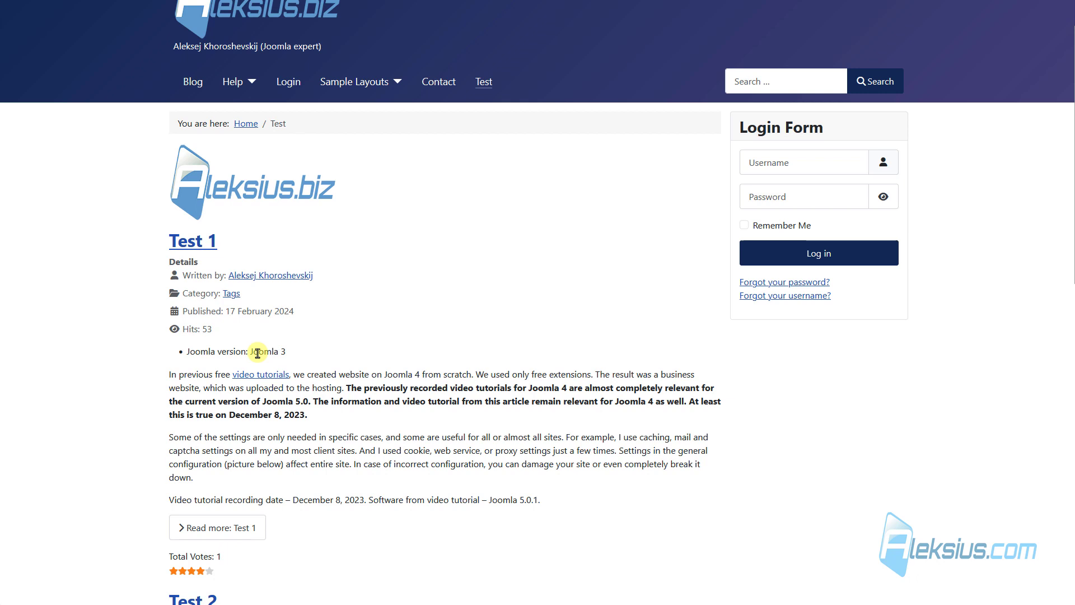
triple_click(258, 352)
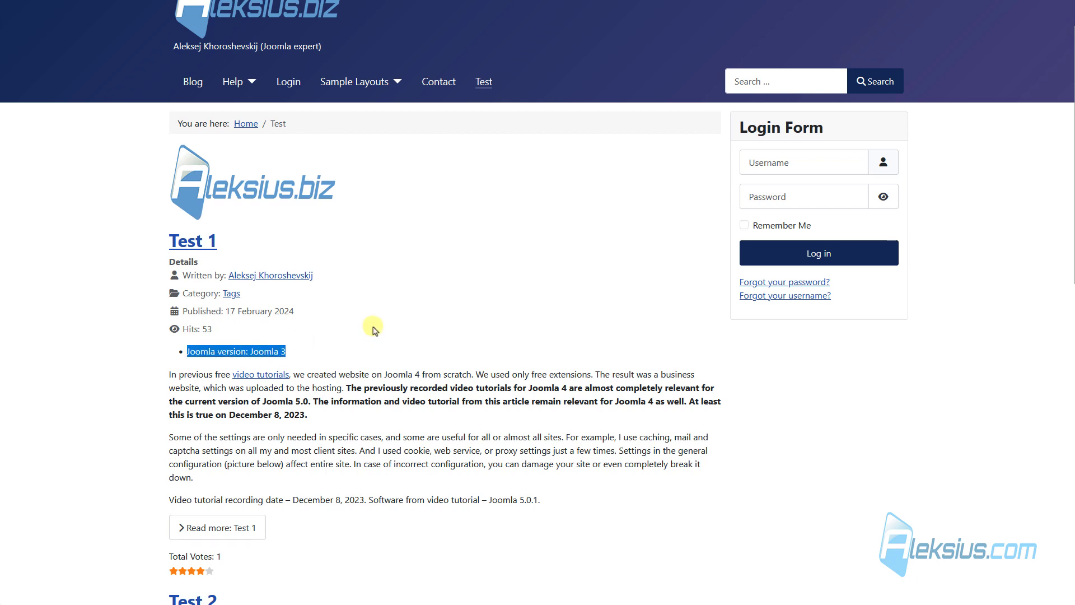
click(234, 524)
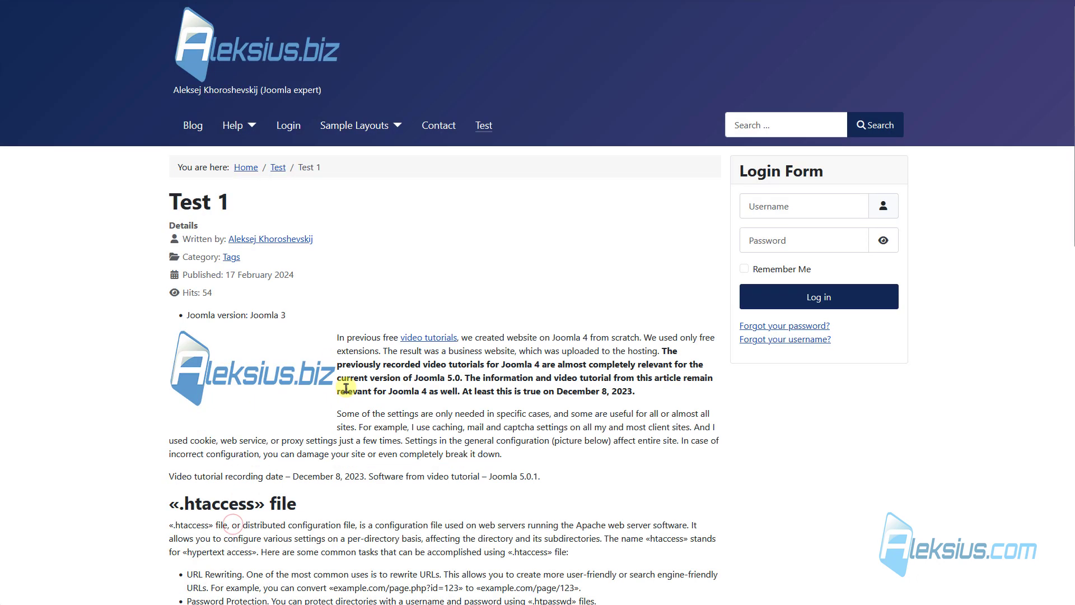
triple_click(246, 315)
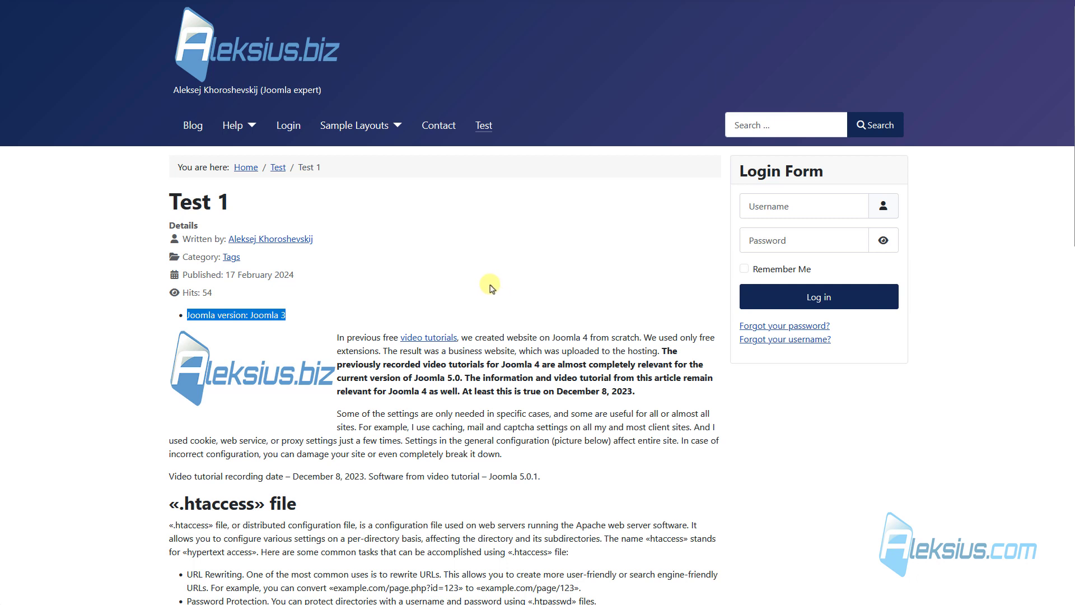
click(481, 128)
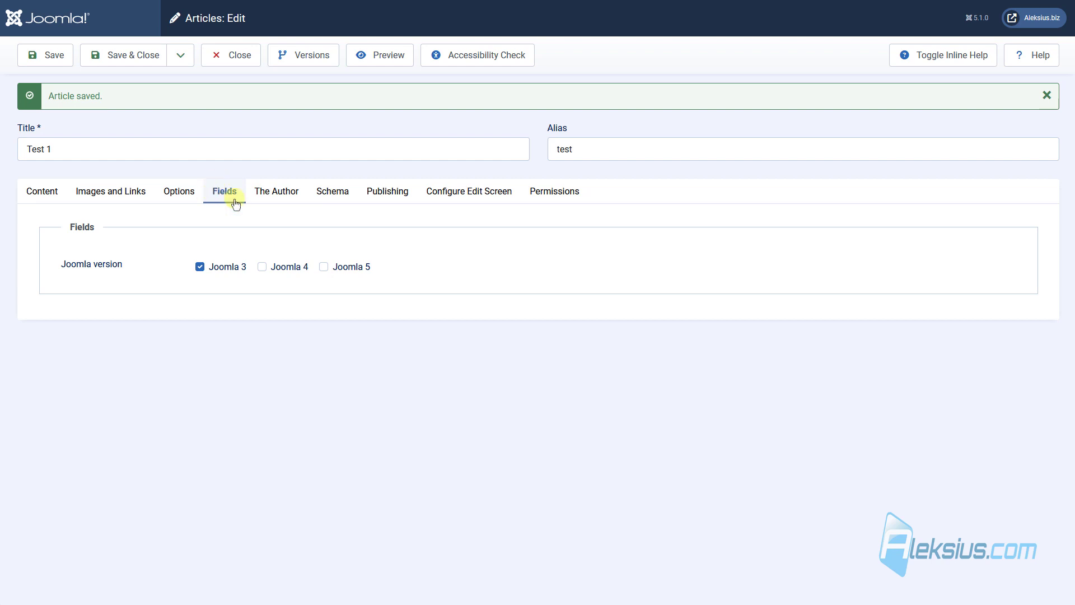
Move the Joomla version field into the Test group, then reopen Test 1 on its Test tab.
click(131, 57)
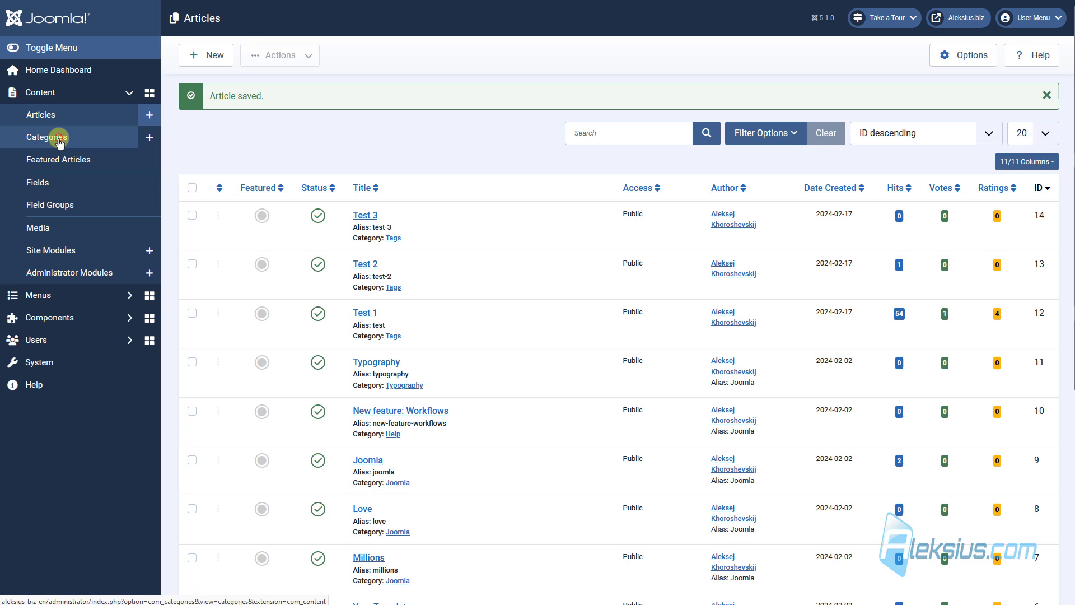
click(56, 138)
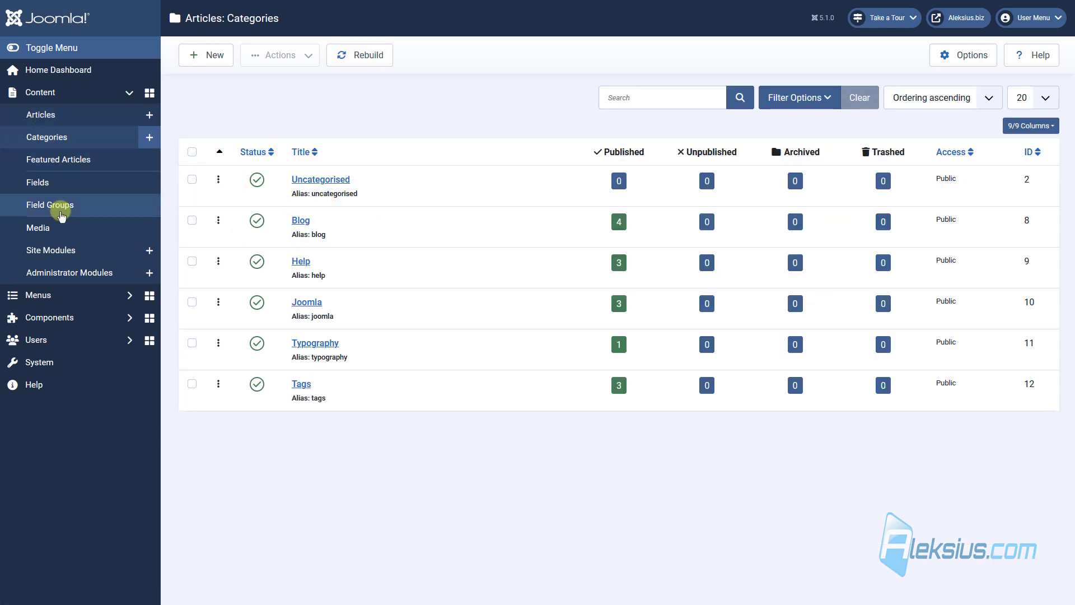
click(65, 183)
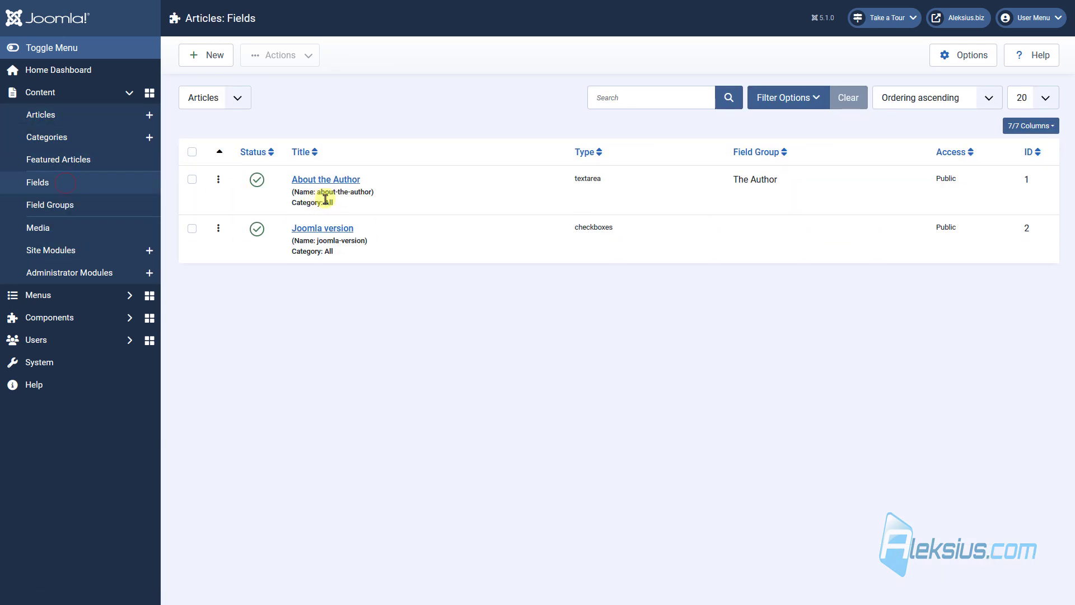
click(331, 229)
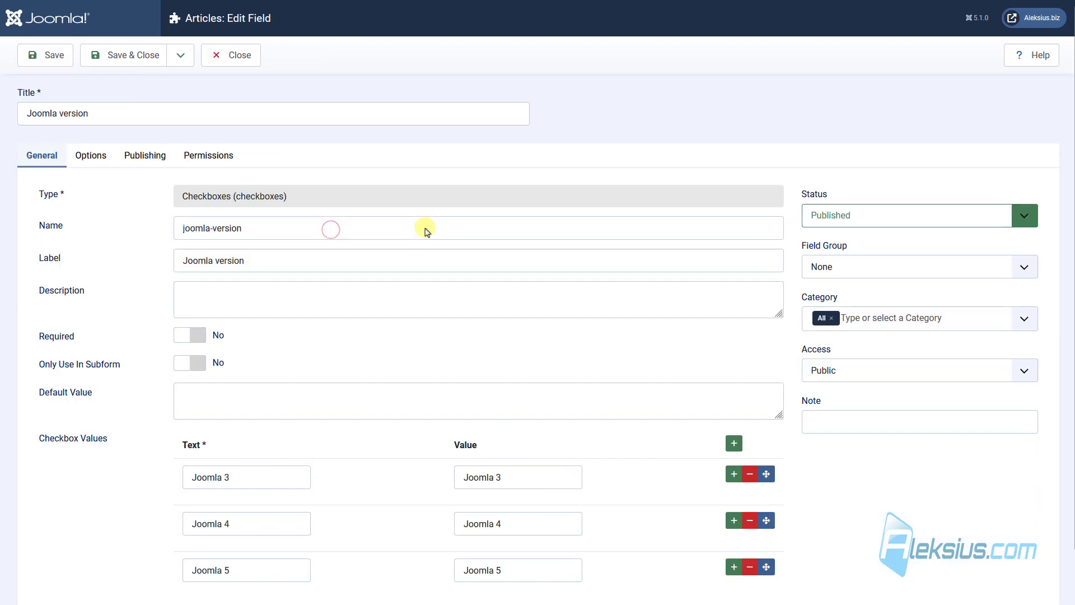
click(861, 263)
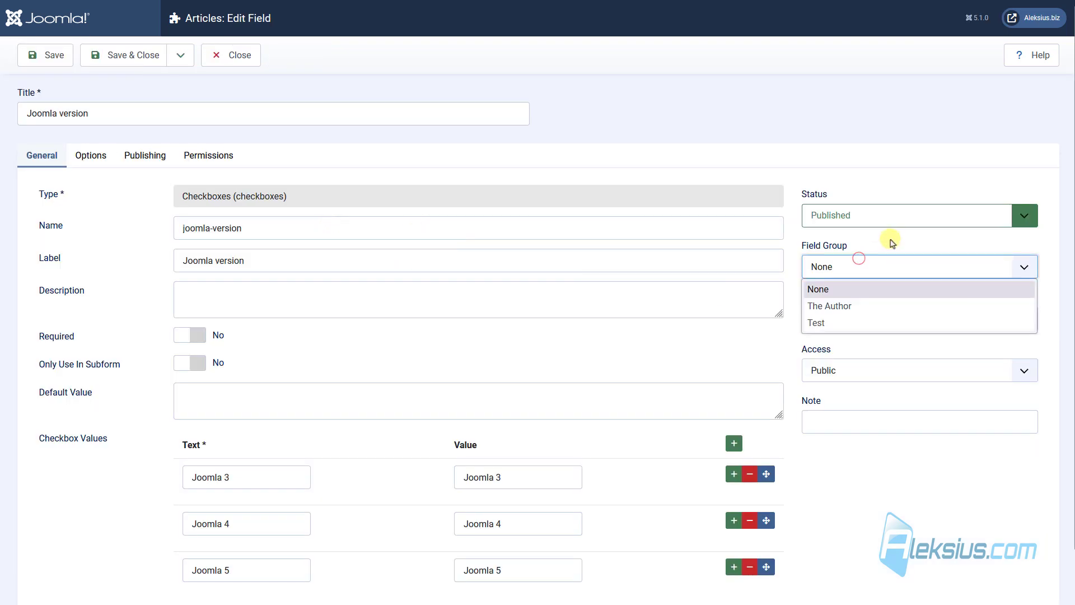
click(851, 321)
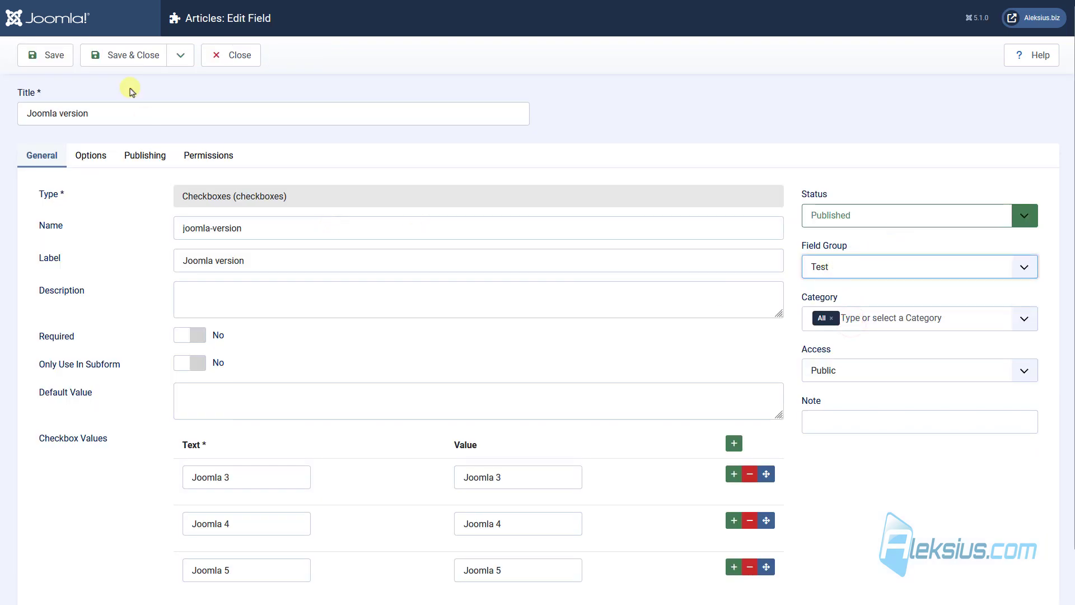
click(137, 59)
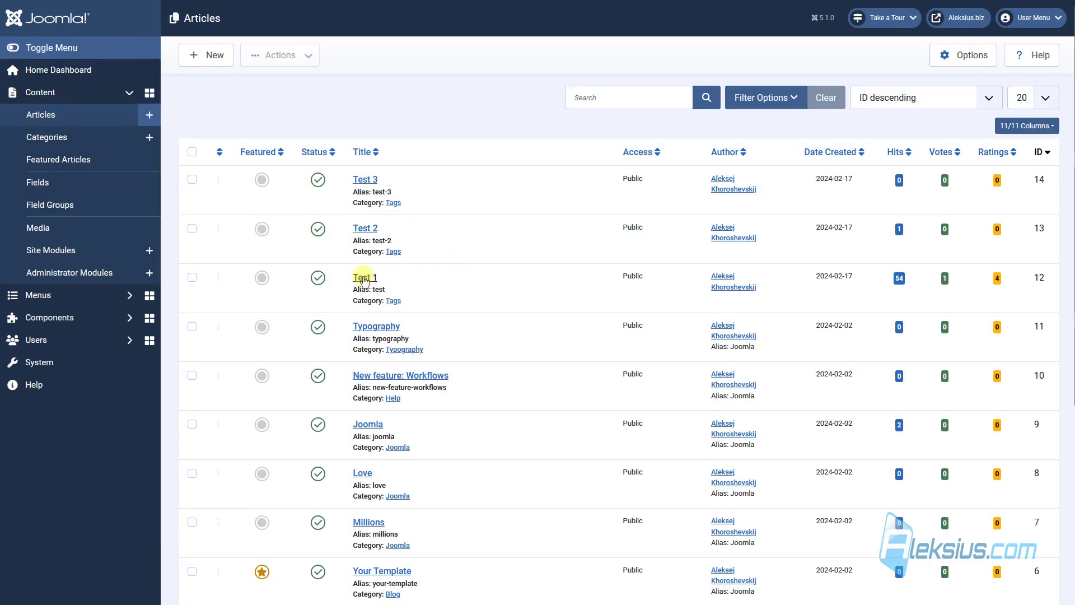
click(363, 278)
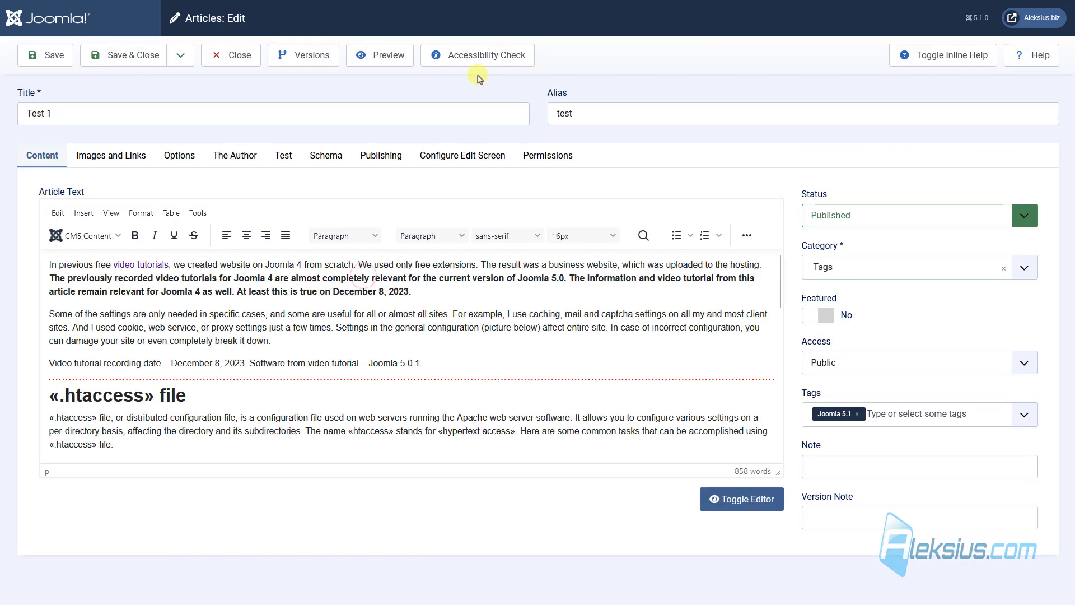
click(278, 163)
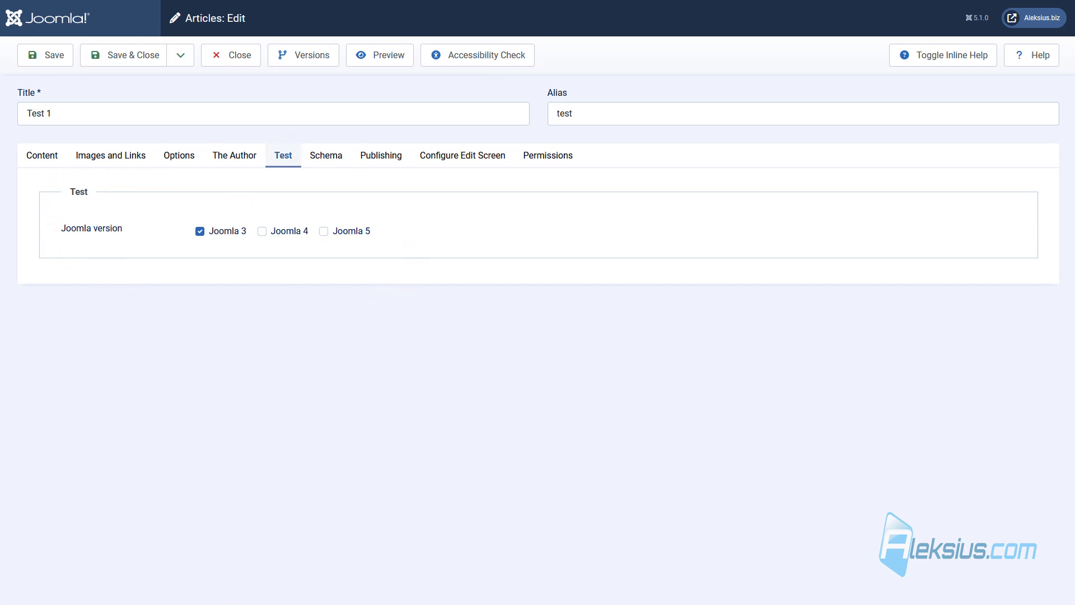
Save the article and start a new Radio field titled 'Price'.
click(140, 54)
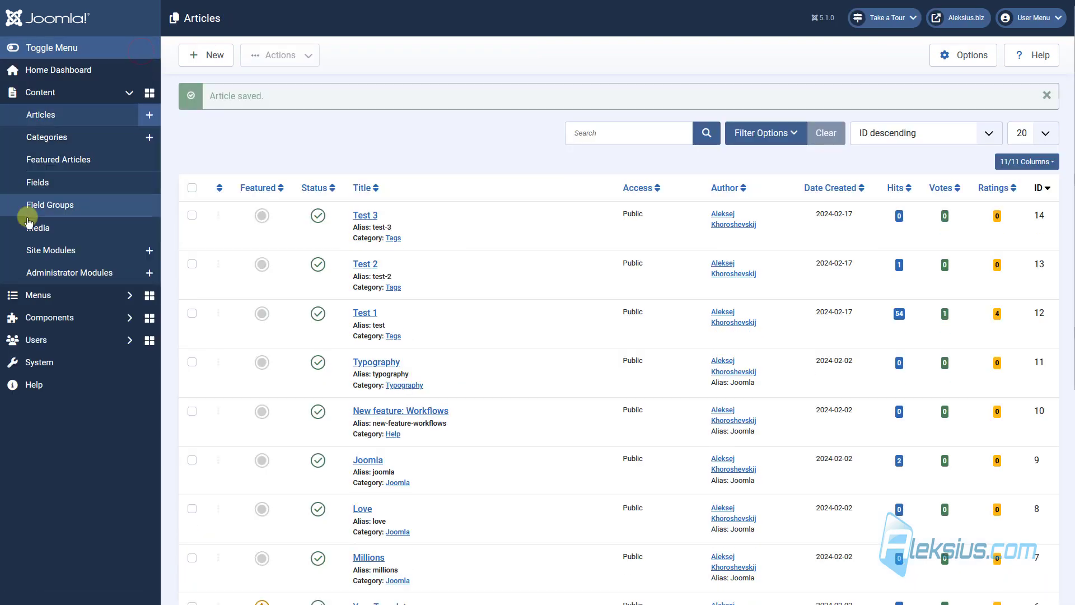
click(37, 182)
click(211, 56)
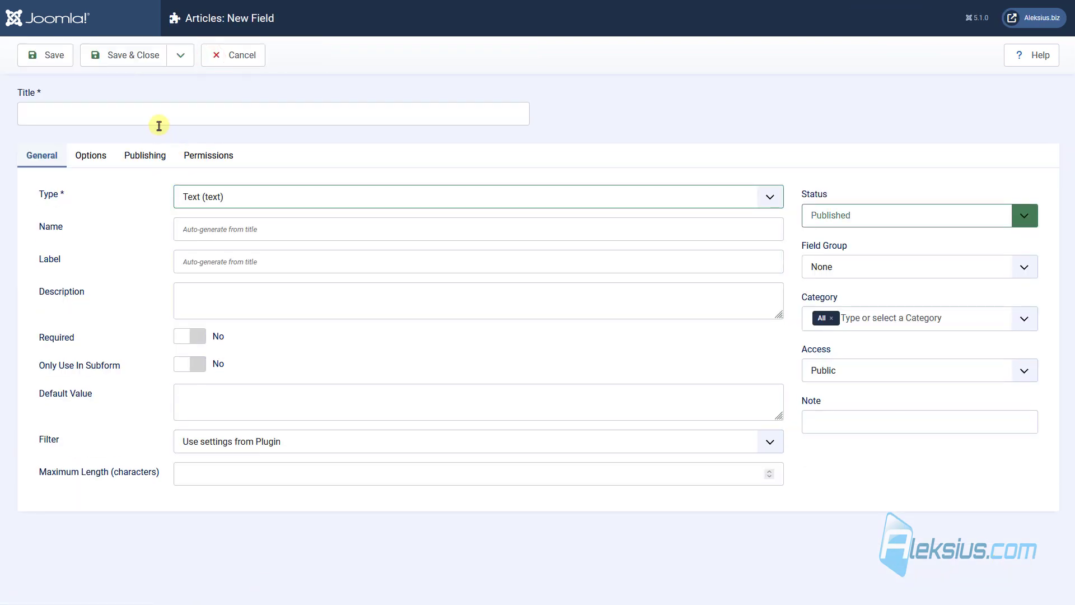
click(159, 124)
text(Price)
click(200, 200)
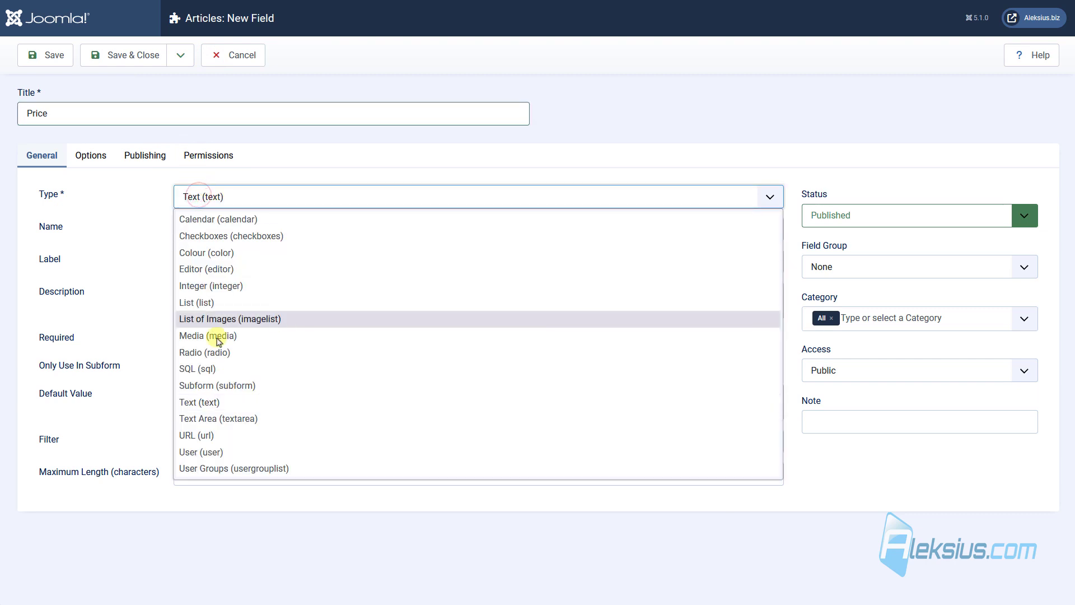
click(264, 353)
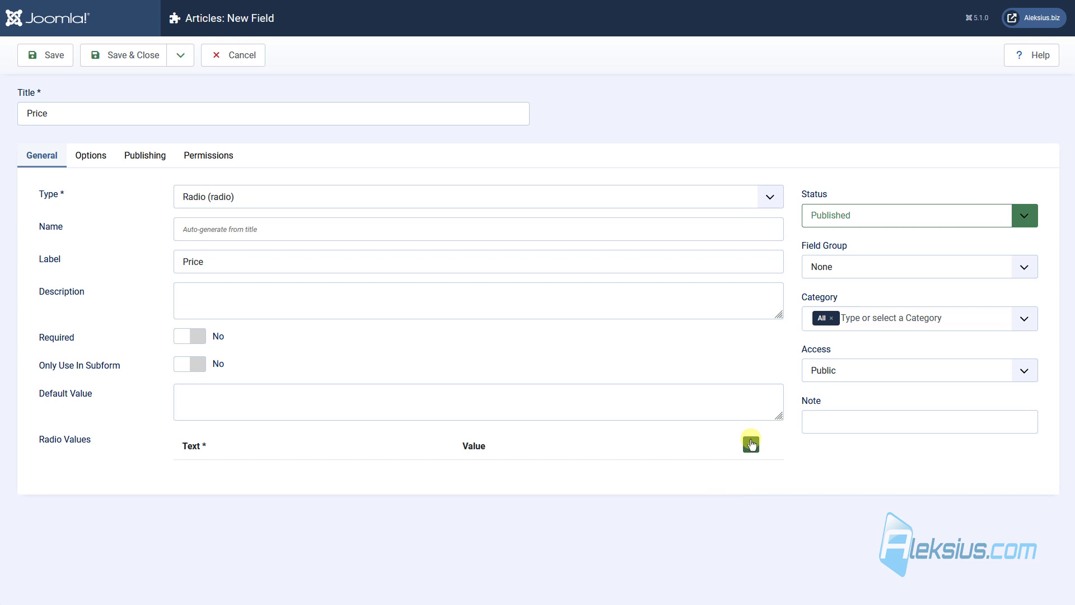
Give Price the options Paid and Free and place it in the Test group.
click(751, 444)
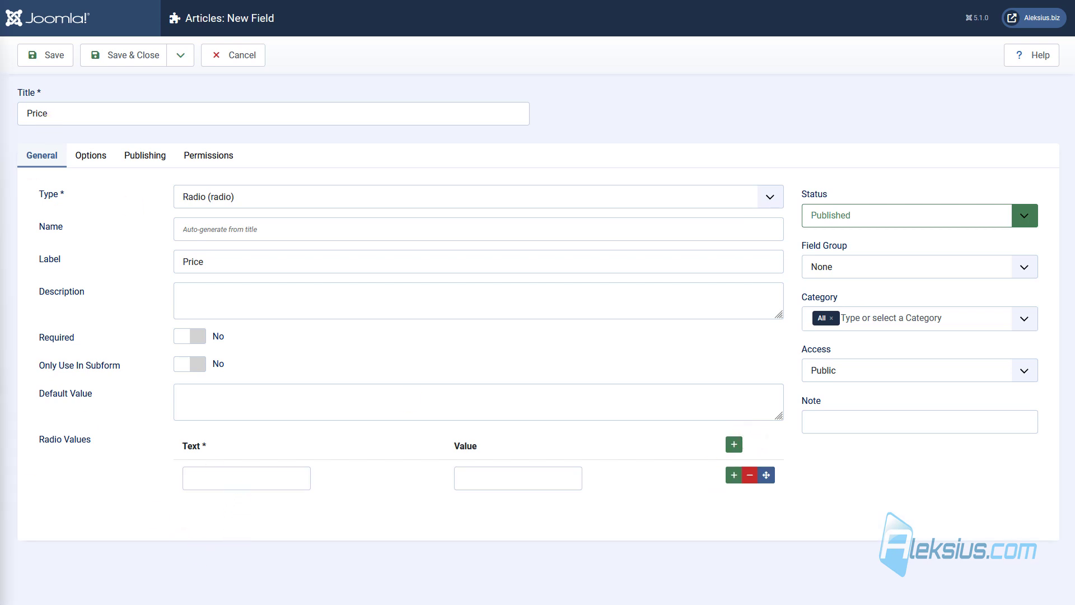
click(263, 476)
text(Paid)
click(526, 475)
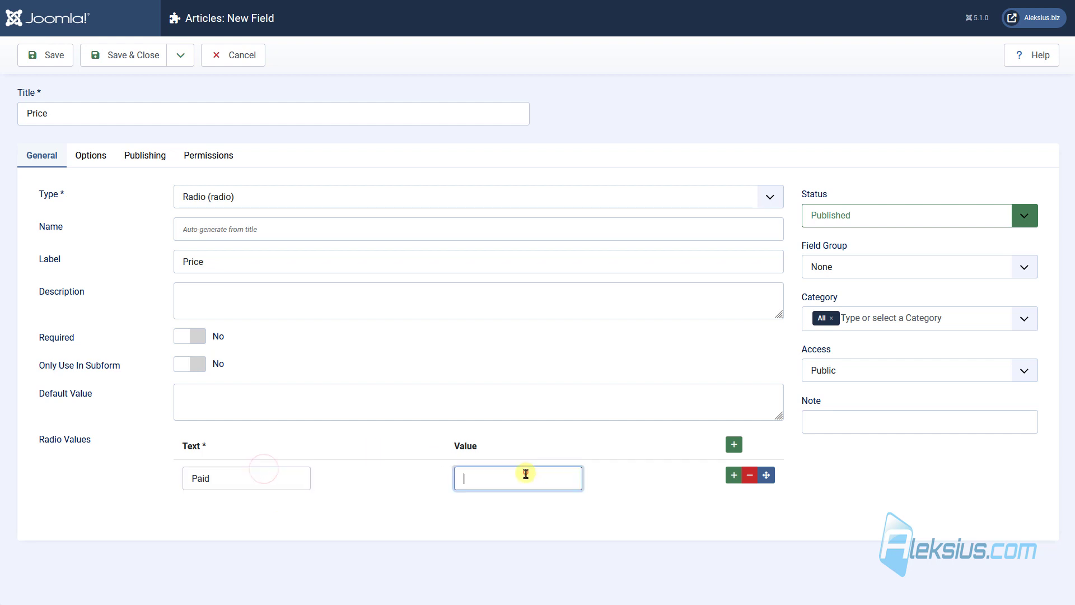
text(Paid)
click(734, 474)
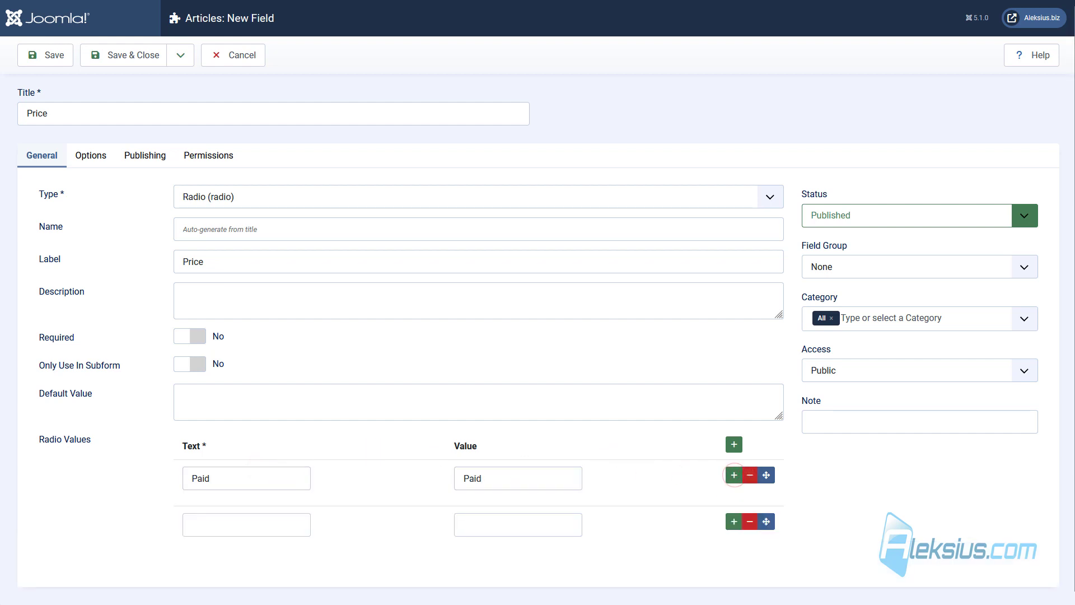
click(306, 524)
text(Free)
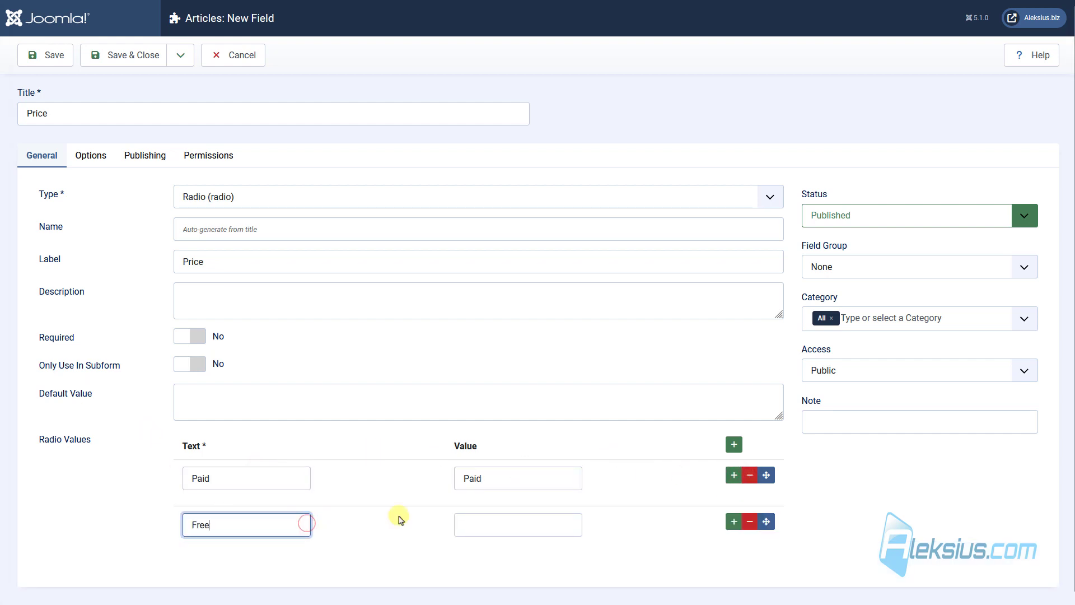
click(486, 524)
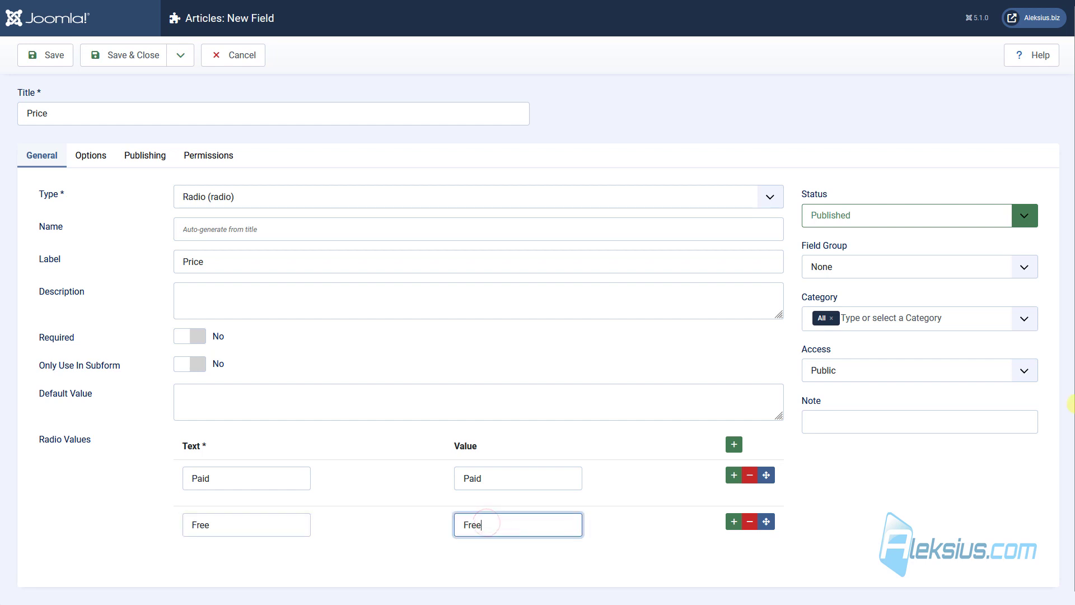
click(877, 267)
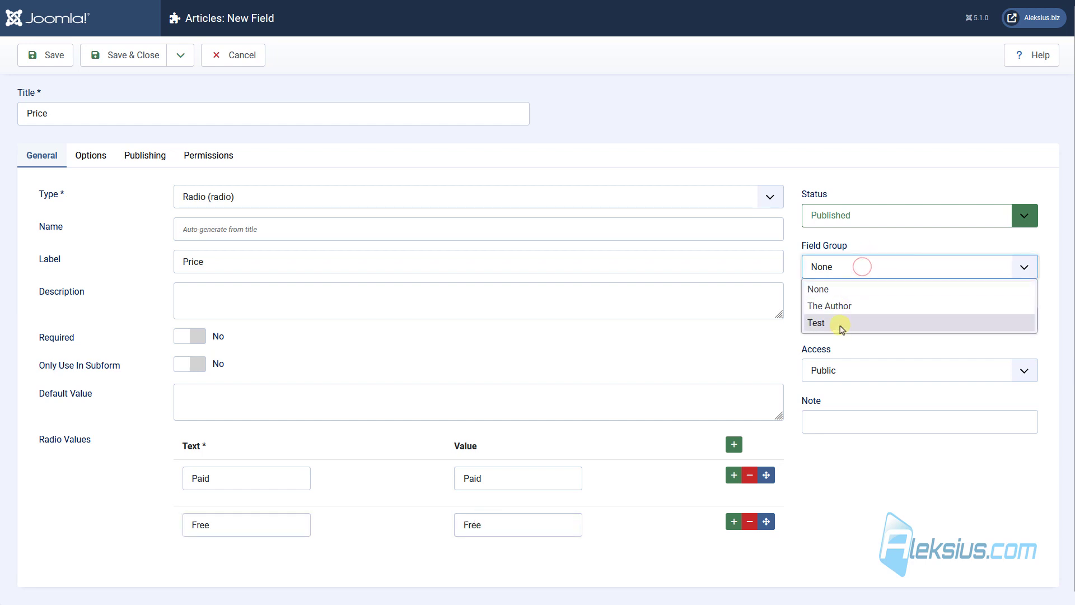
click(843, 326)
click(180, 55)
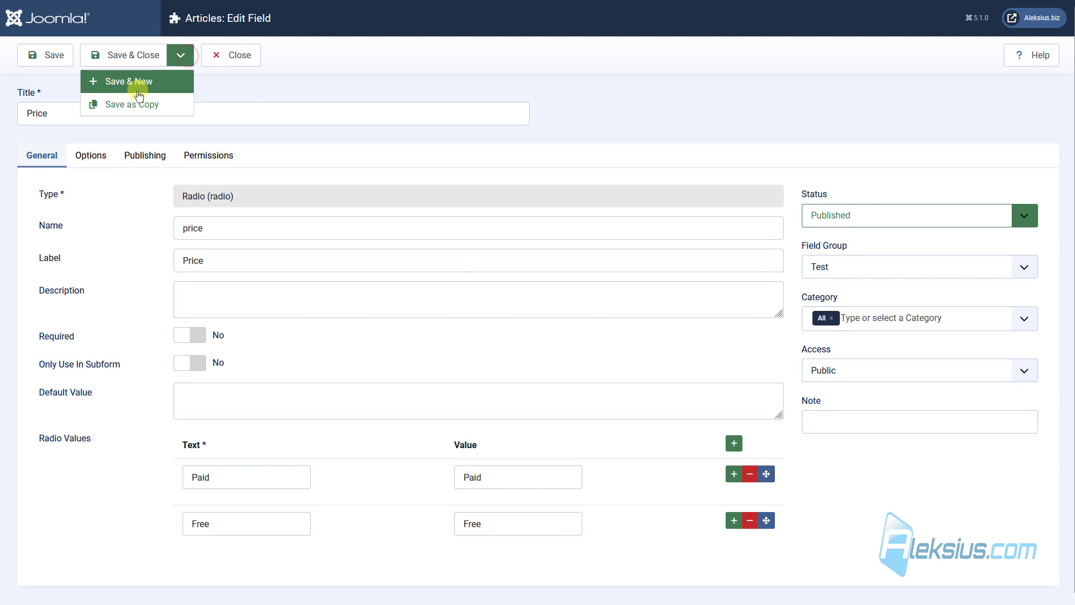
Save Price, then create and save a Calendar field 'Date' in the Test group.
click(156, 89)
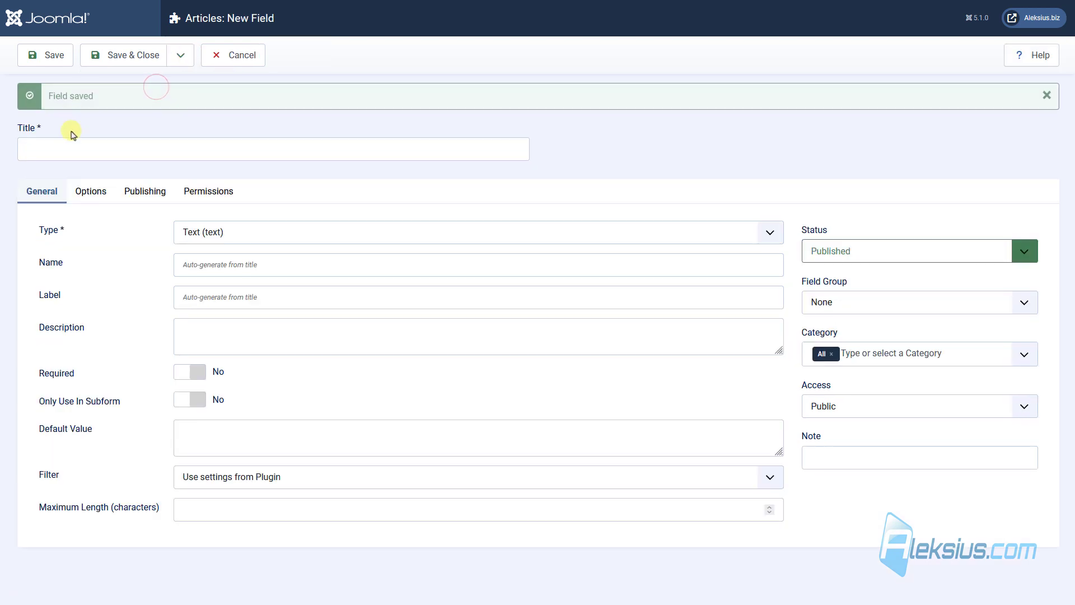
click(69, 148)
text(Date)
click(212, 230)
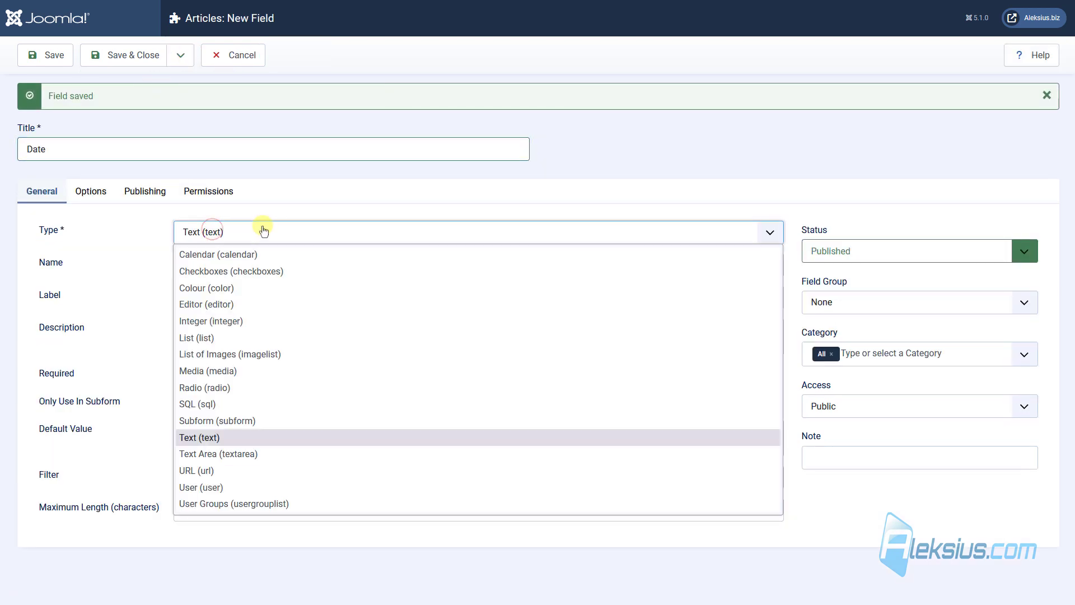
click(266, 254)
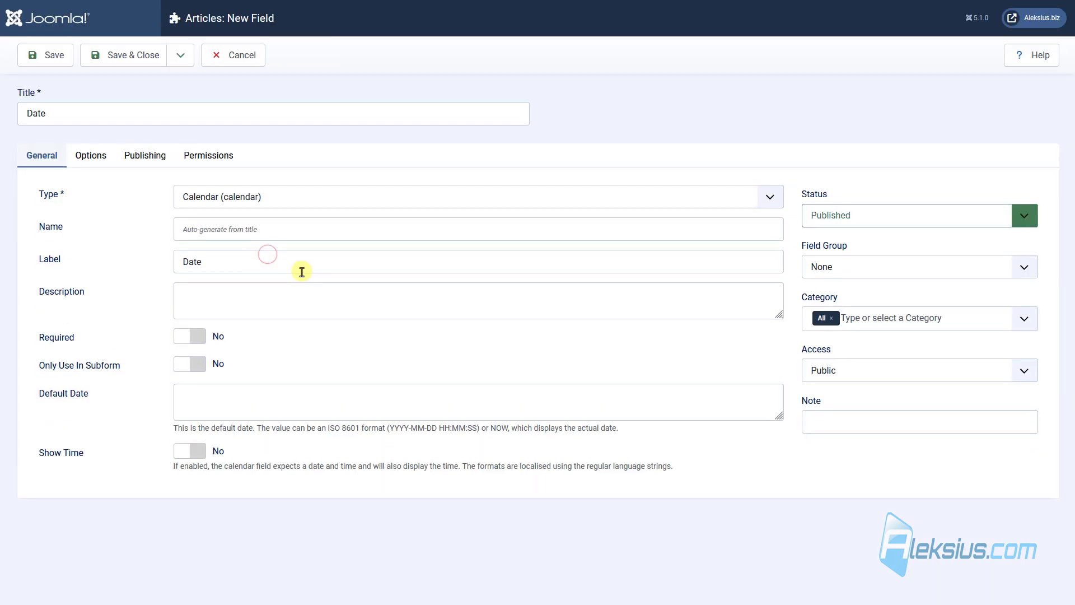
click(847, 268)
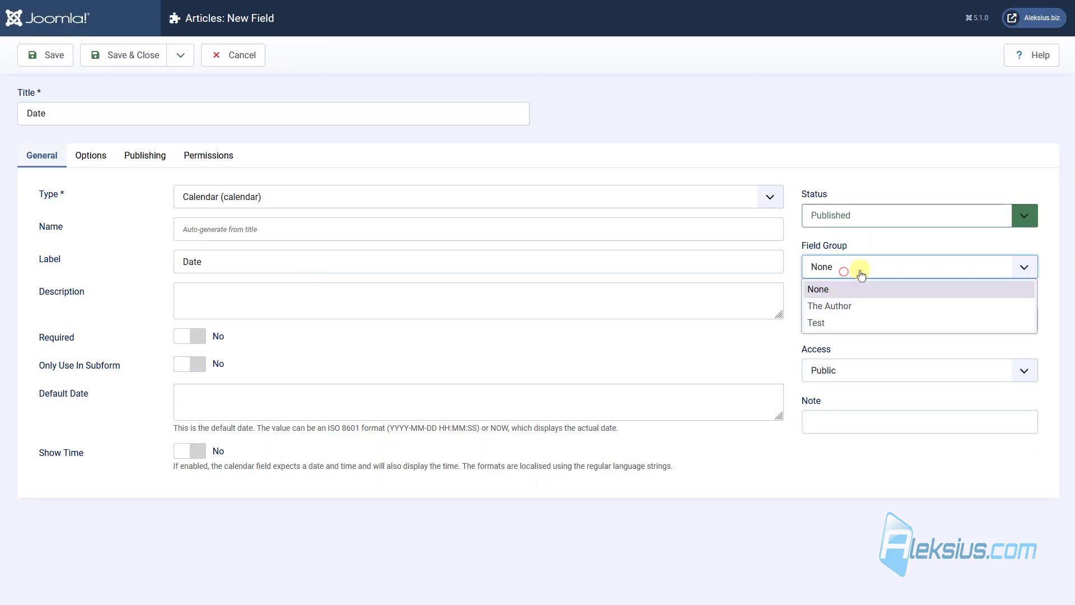
click(852, 325)
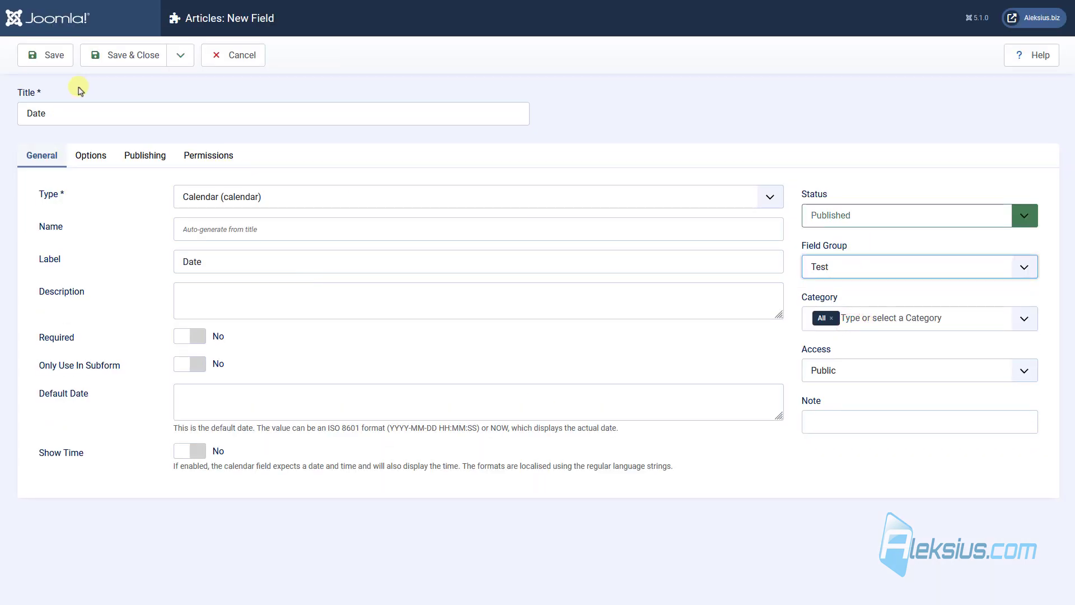
click(132, 57)
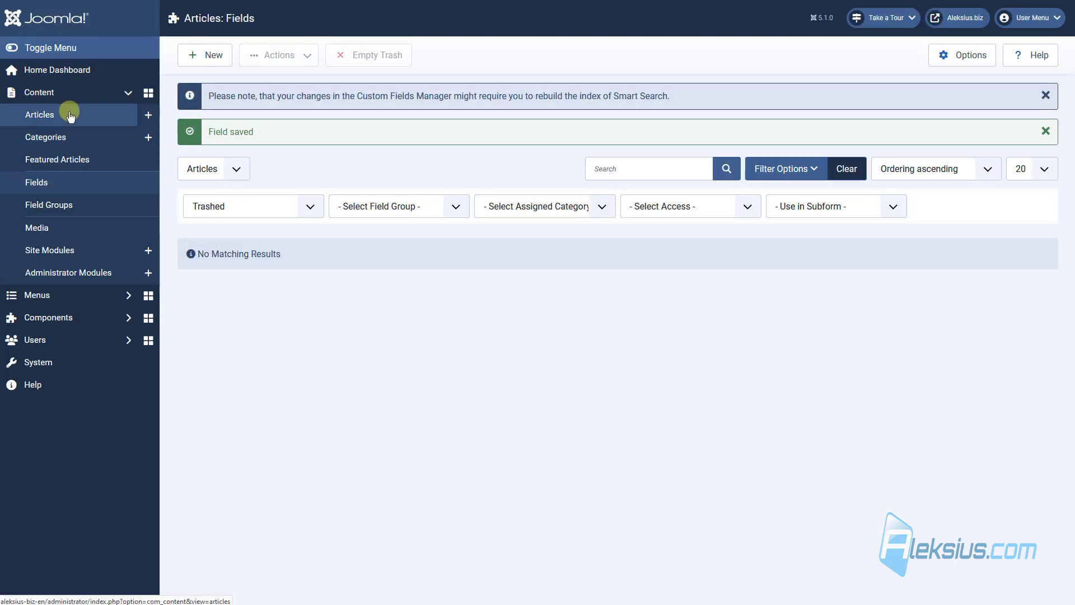
click(69, 112)
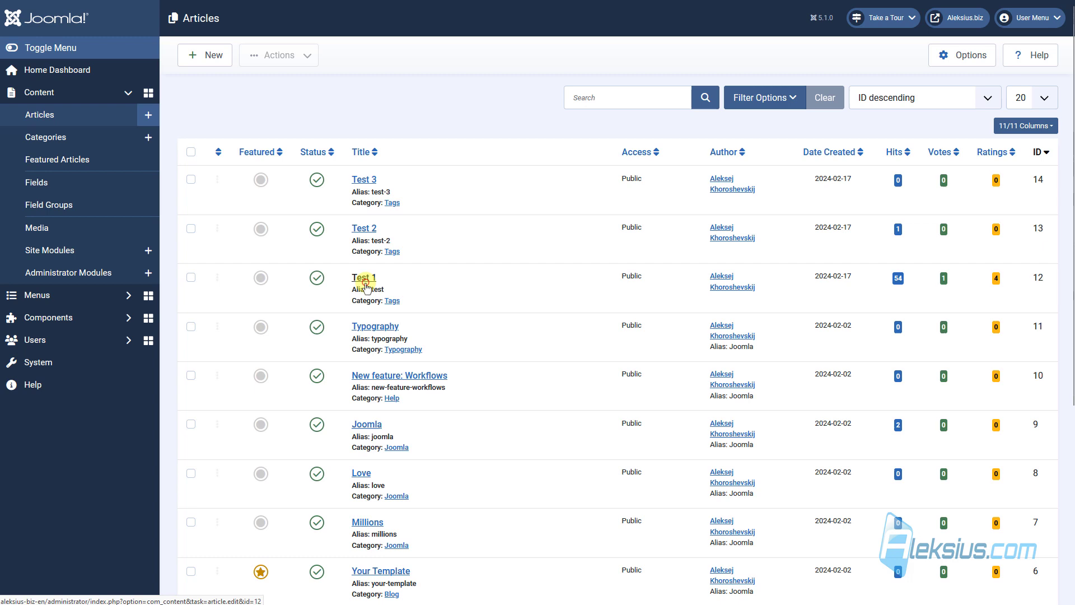
Set Test 1's date to 2024-05-08 and save it.
click(364, 280)
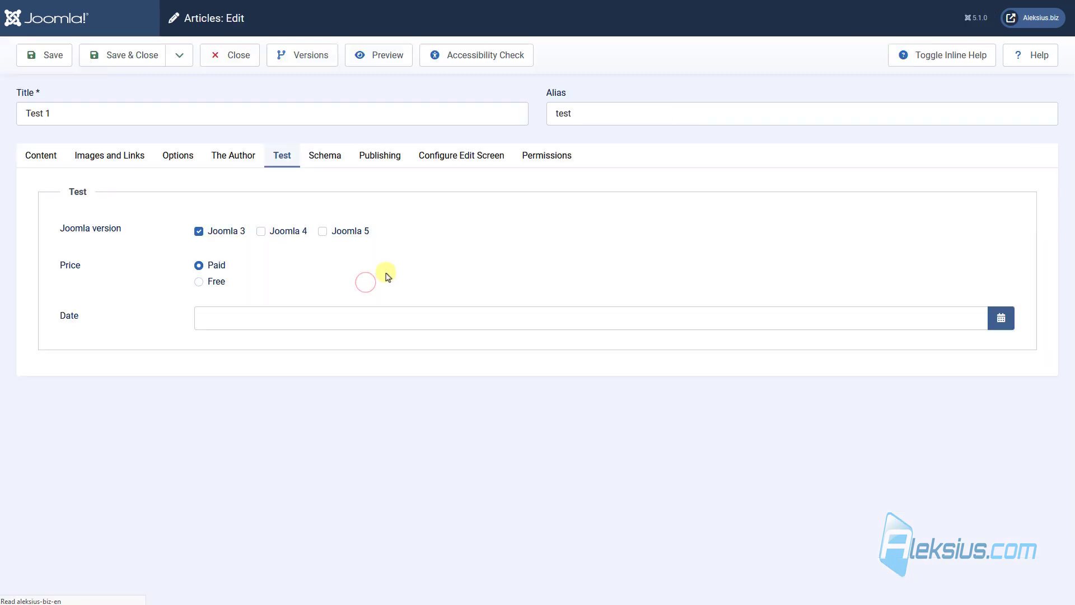
click(218, 319)
click(994, 316)
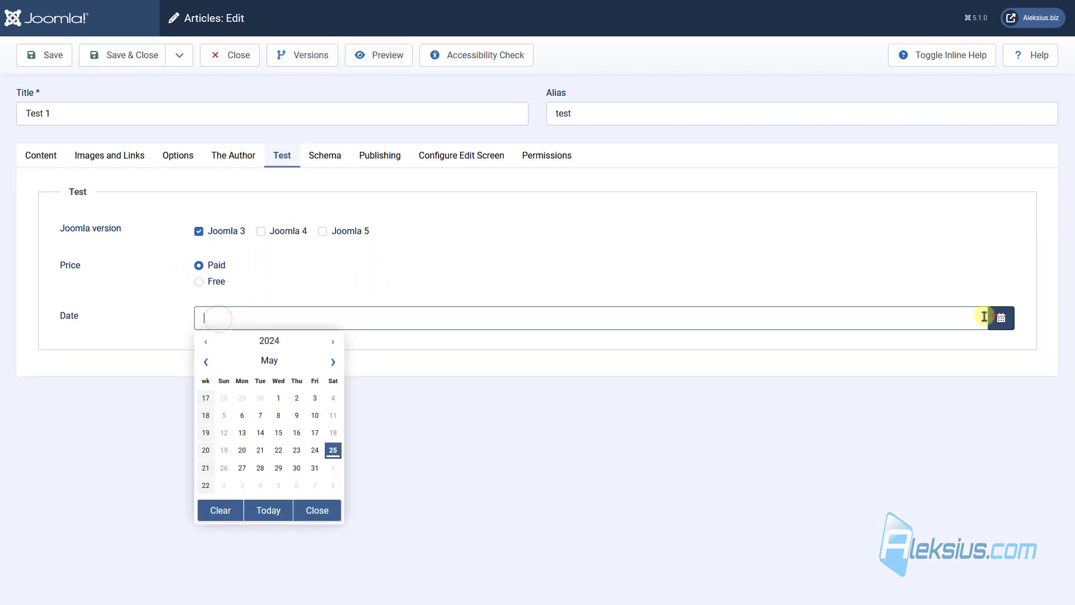
click(279, 415)
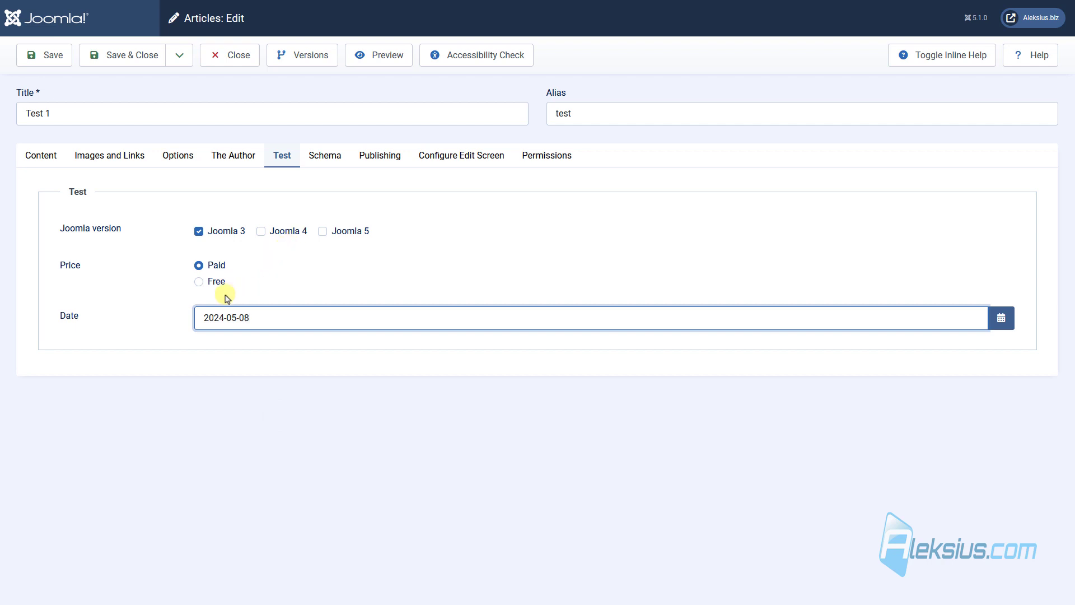
click(115, 54)
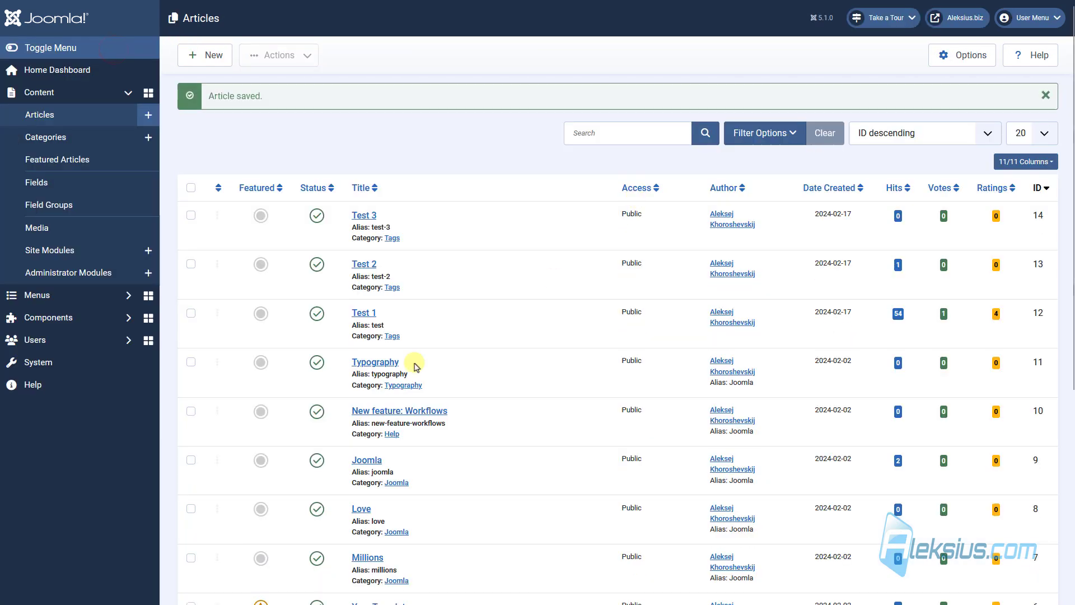
Set Test 2 to Joomla 4, Free and date 2024-05-04, and save it.
click(363, 264)
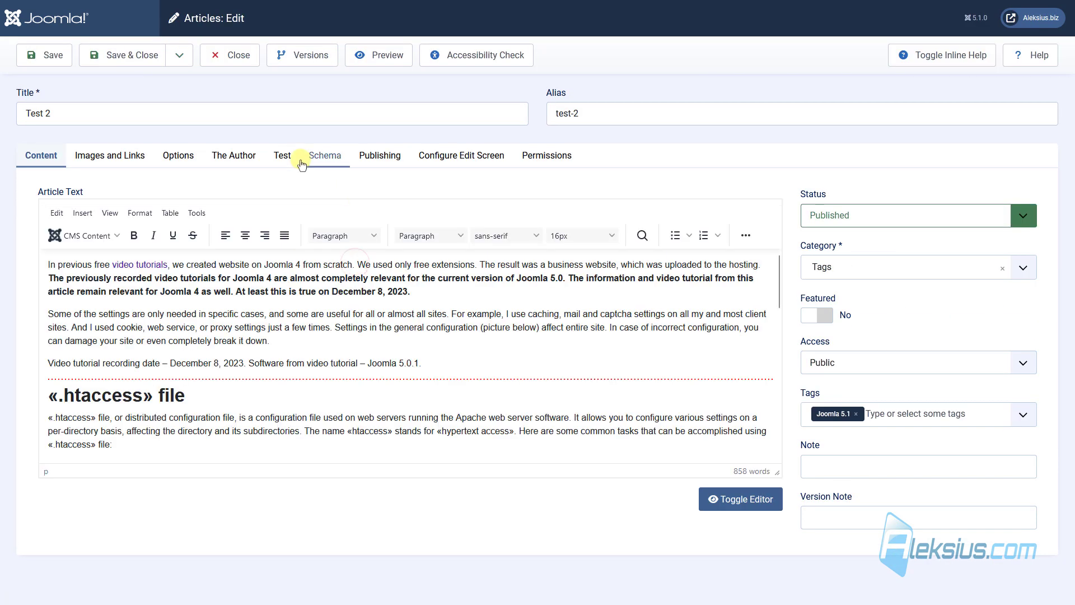
click(284, 158)
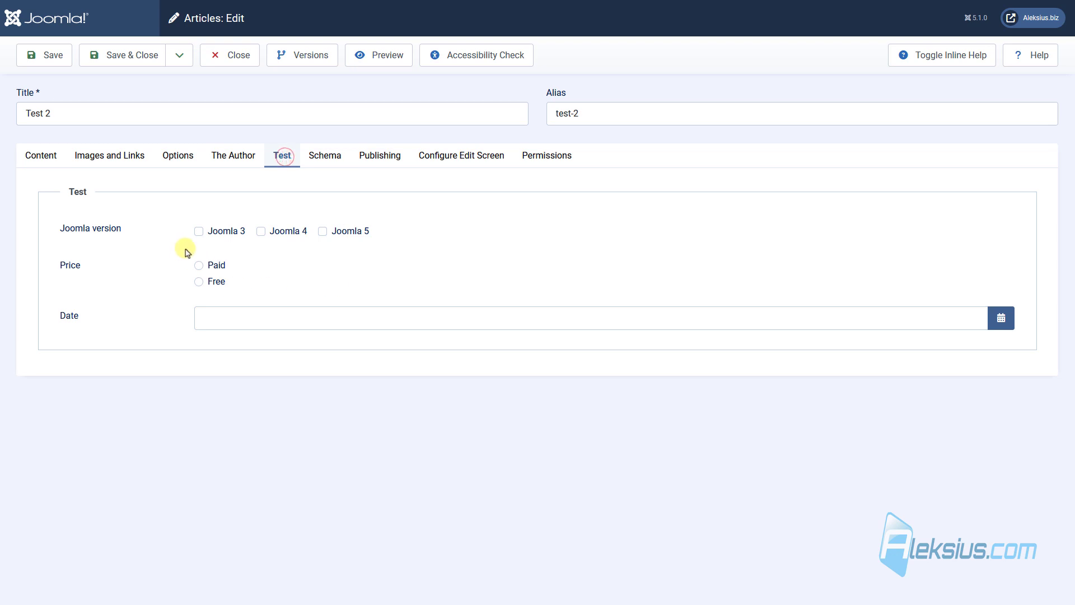
click(297, 236)
click(210, 282)
click(1003, 317)
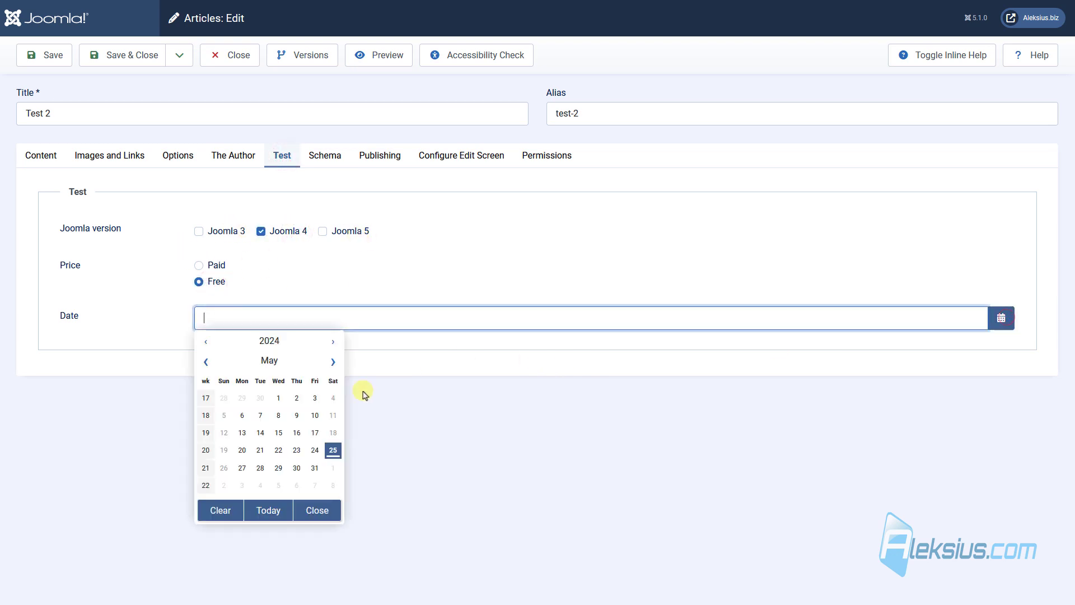
click(333, 397)
click(92, 53)
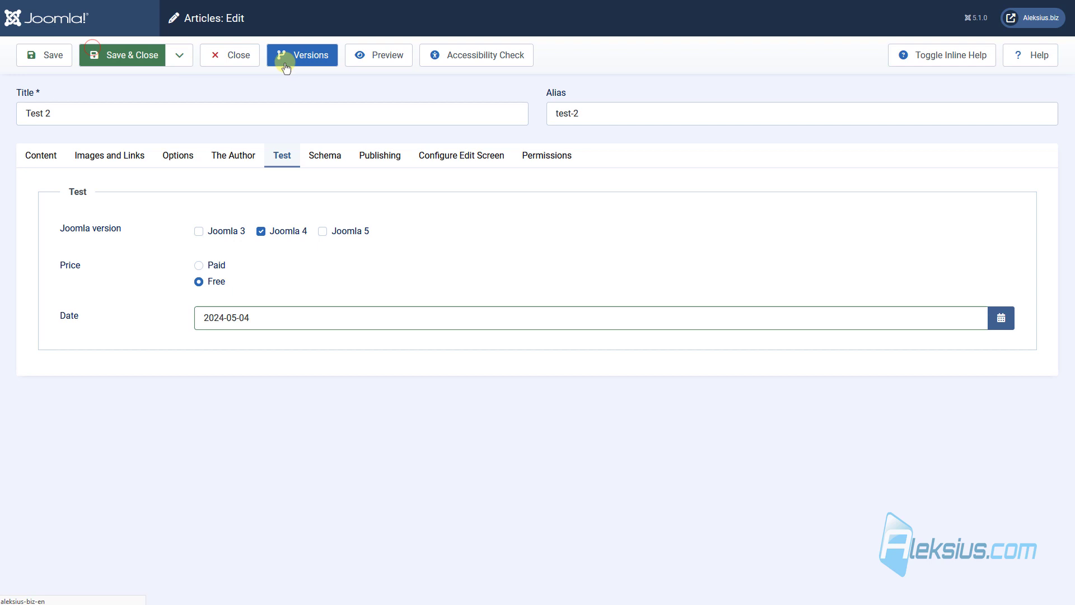
Set Test 3 to Joomla 5, Paid and date 2024-05-30, and save it.
click(361, 212)
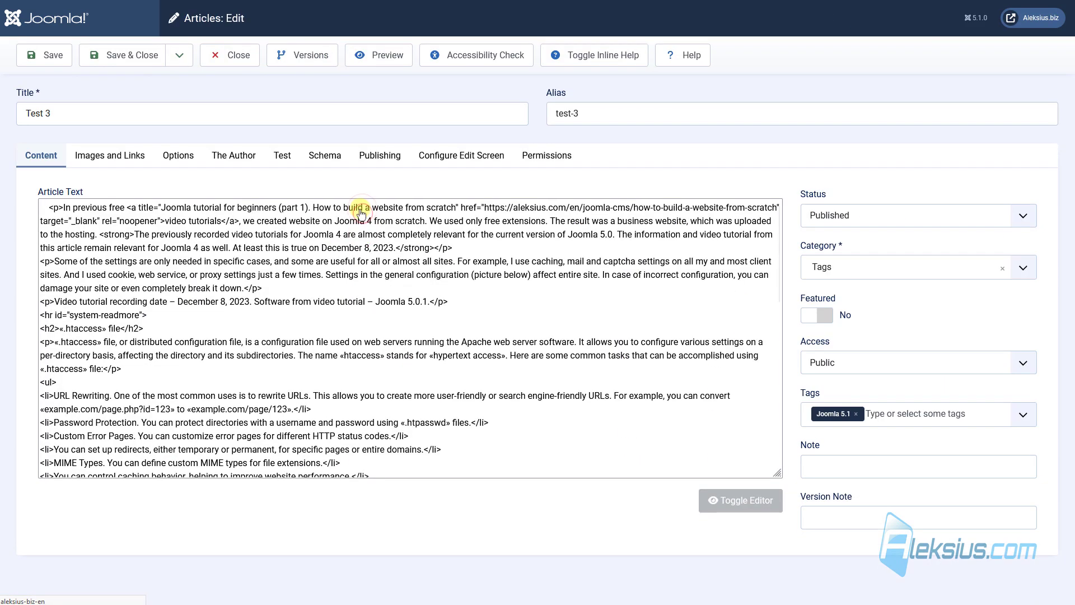
click(290, 159)
click(358, 230)
click(210, 266)
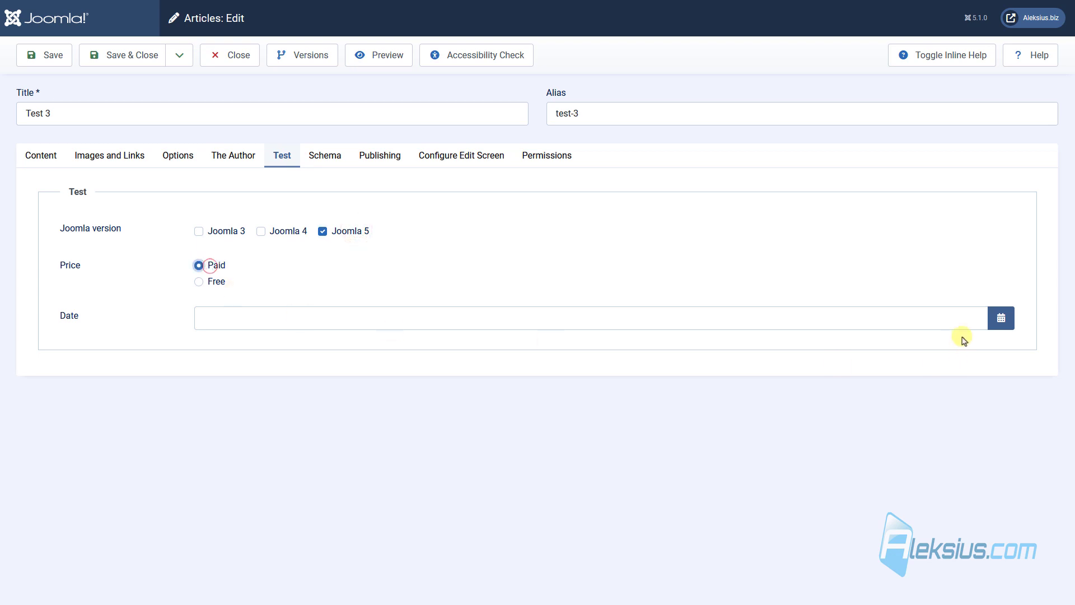
click(1001, 318)
click(301, 473)
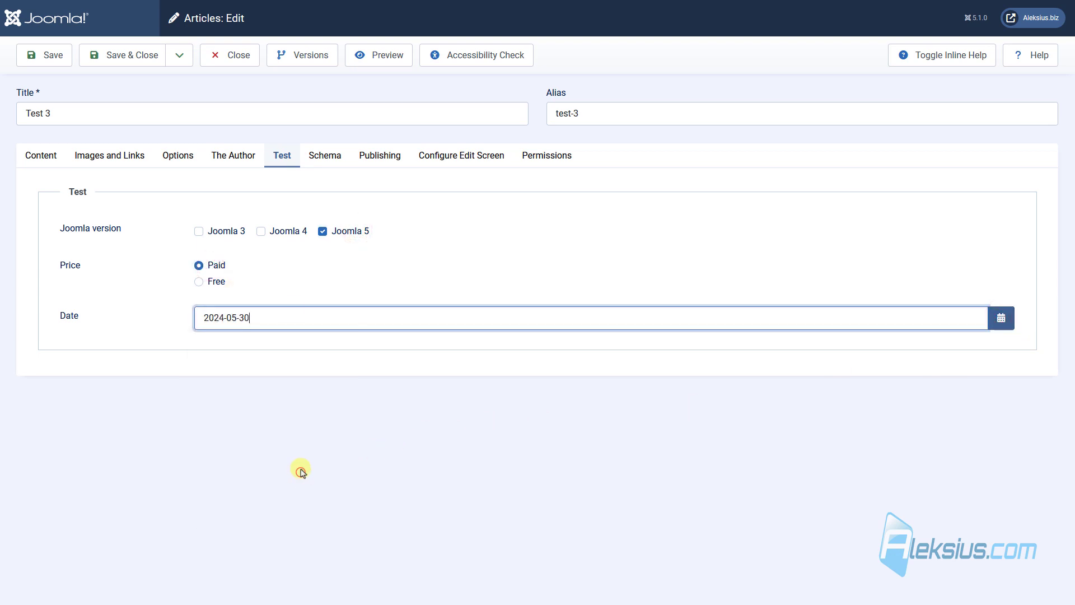
click(133, 66)
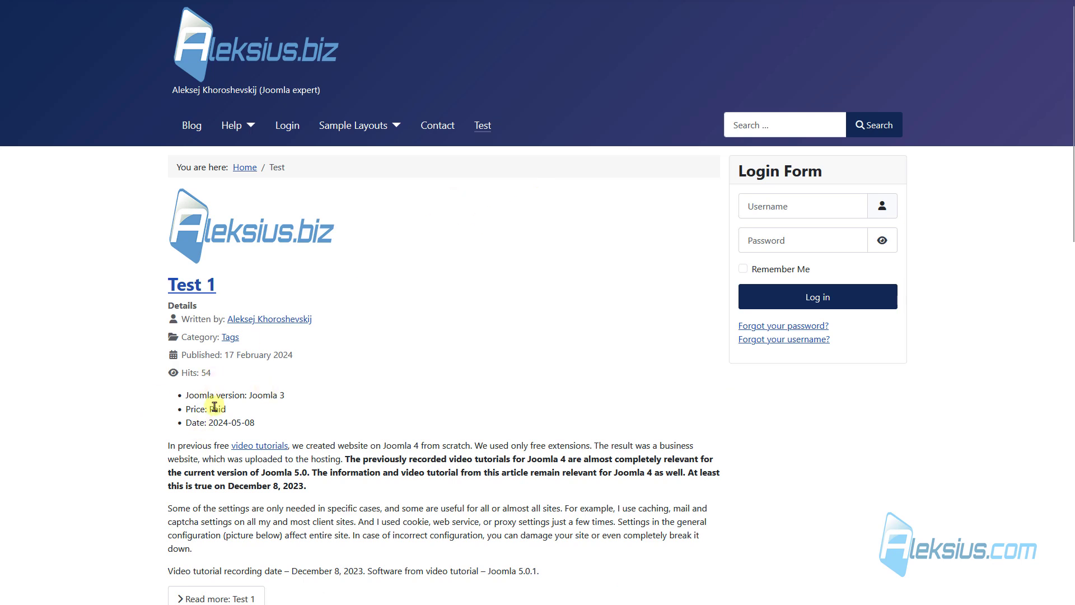
scroll(280, 334, down, 2)
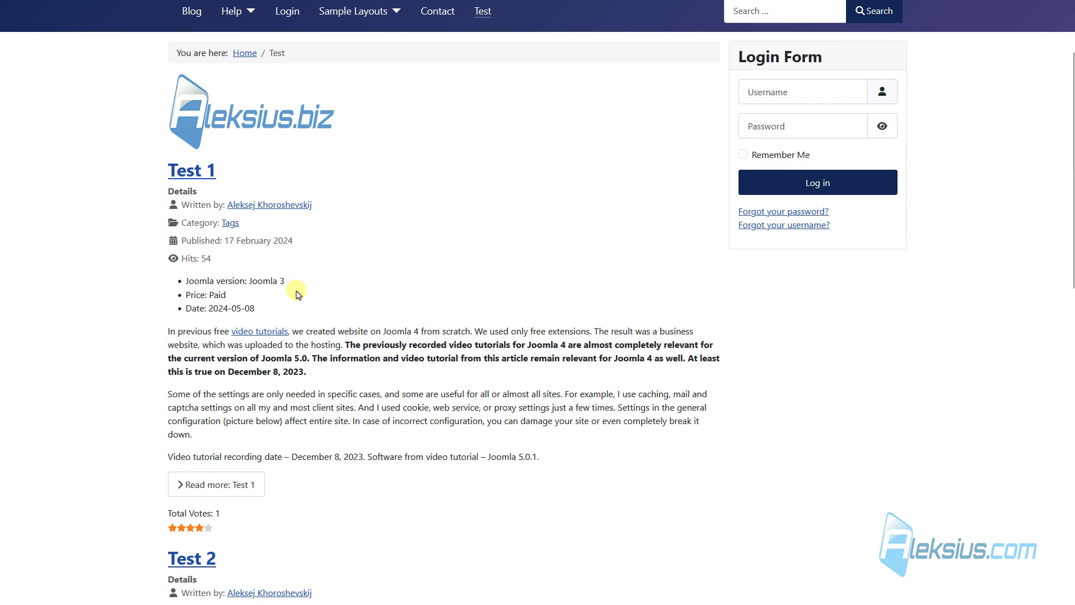
click(227, 485)
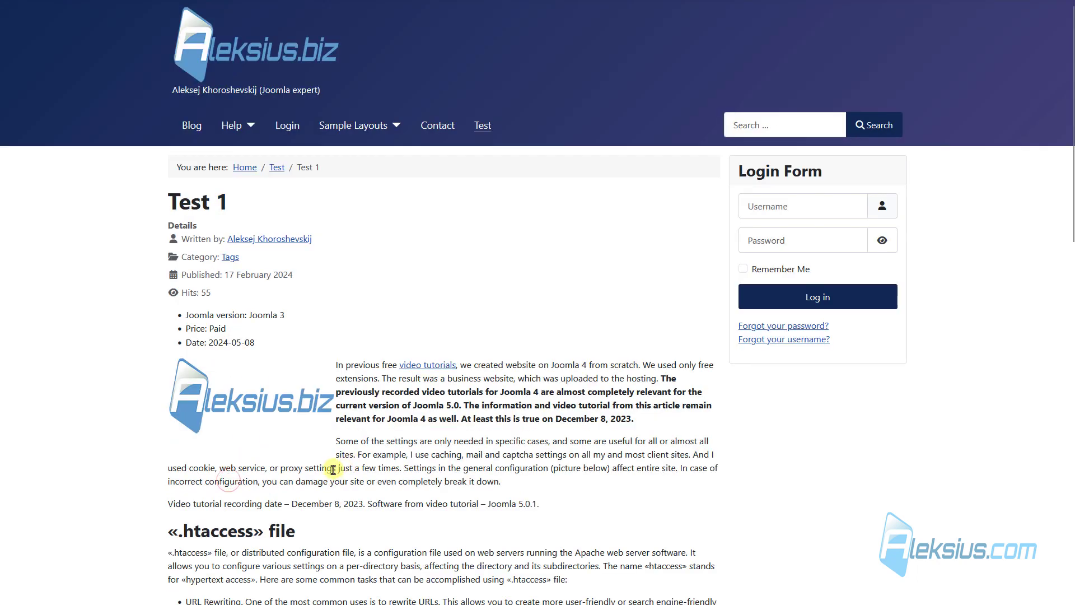
key(alt+Left)
scroll(298, 235, down, 6)
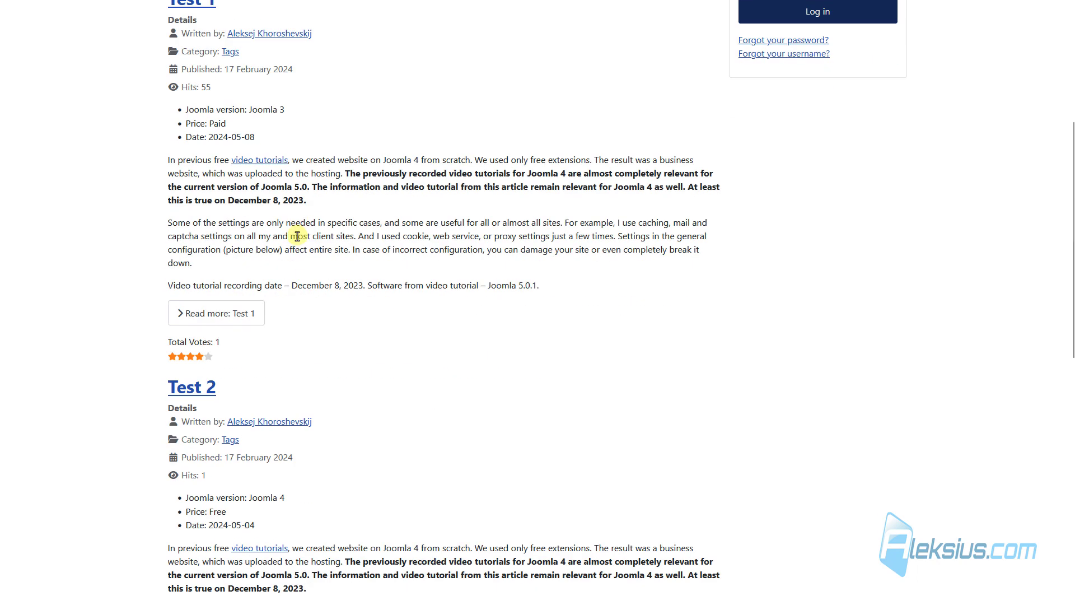
scroll(226, 309, down, 6)
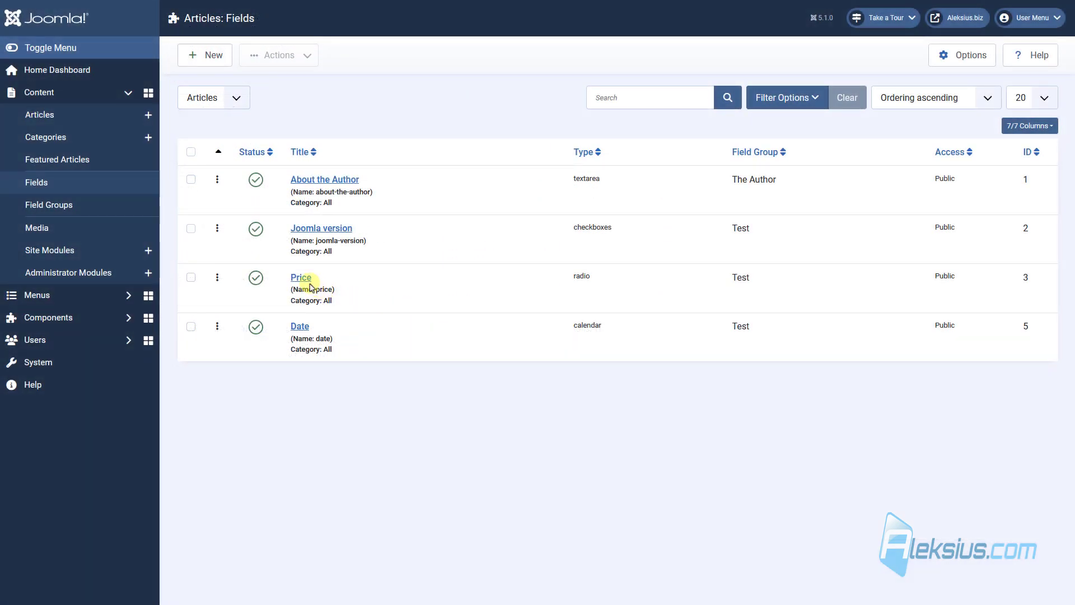
click(305, 277)
click(210, 55)
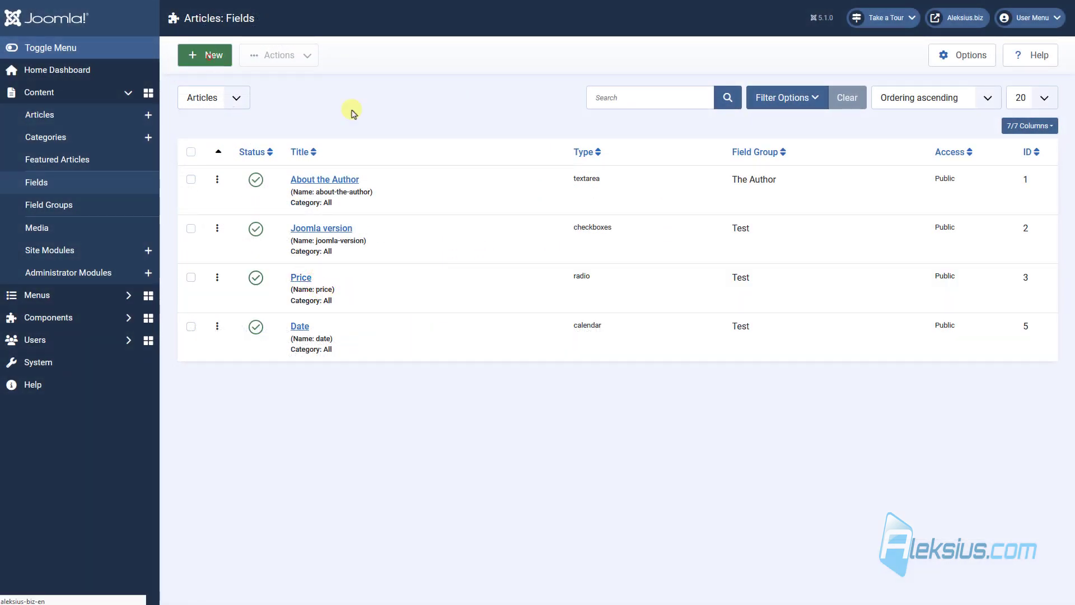
click(275, 196)
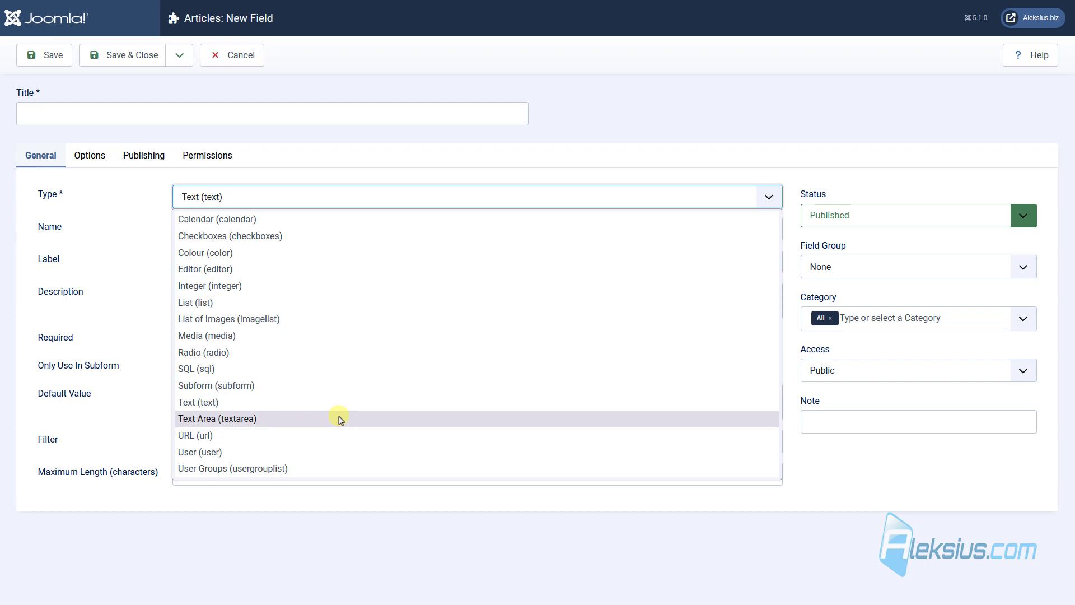
click(234, 81)
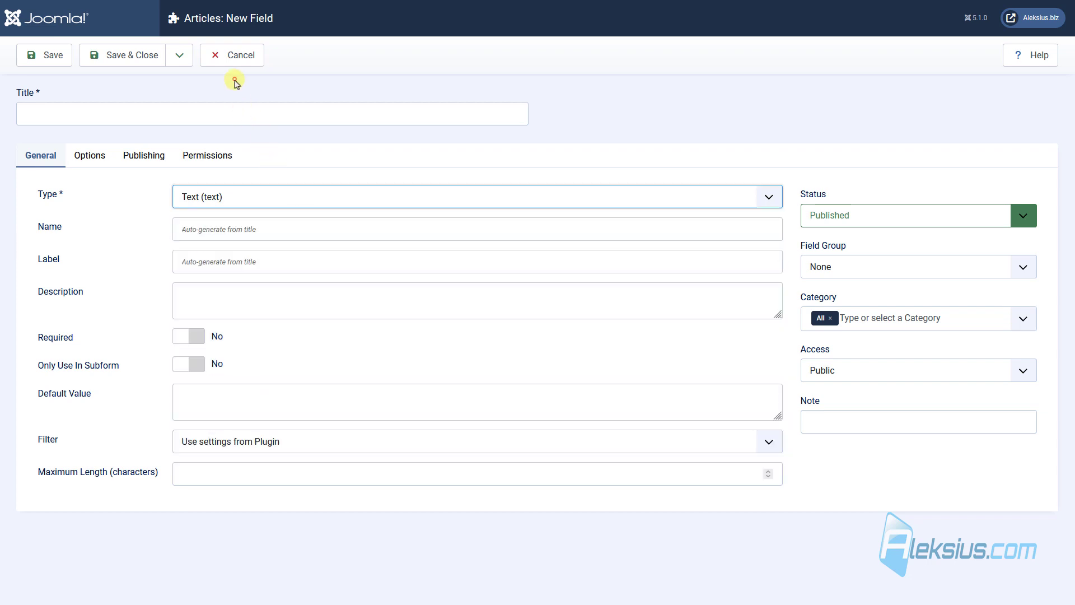
click(241, 53)
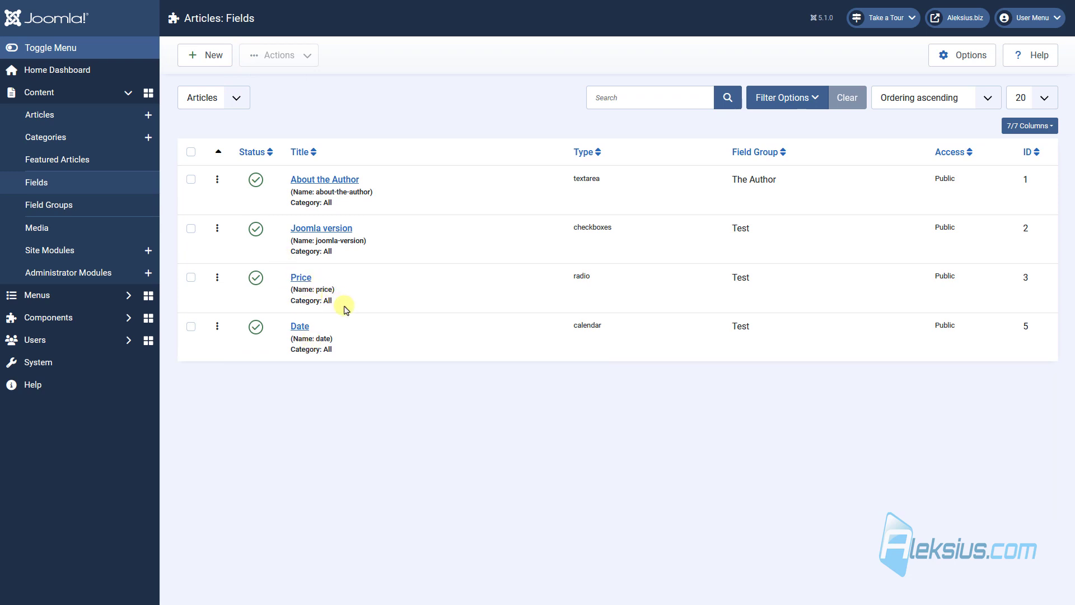
Append 000 to the Joomla version field's label and 111 to its title, then save.
right_click(314, 234)
click(296, 149)
click(341, 241)
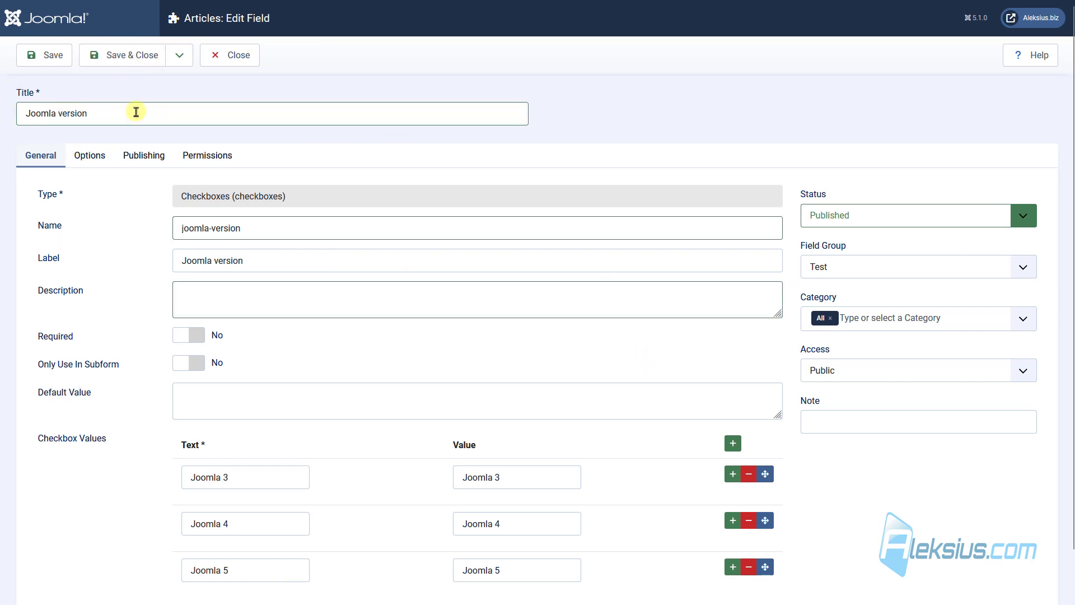
click(211, 258)
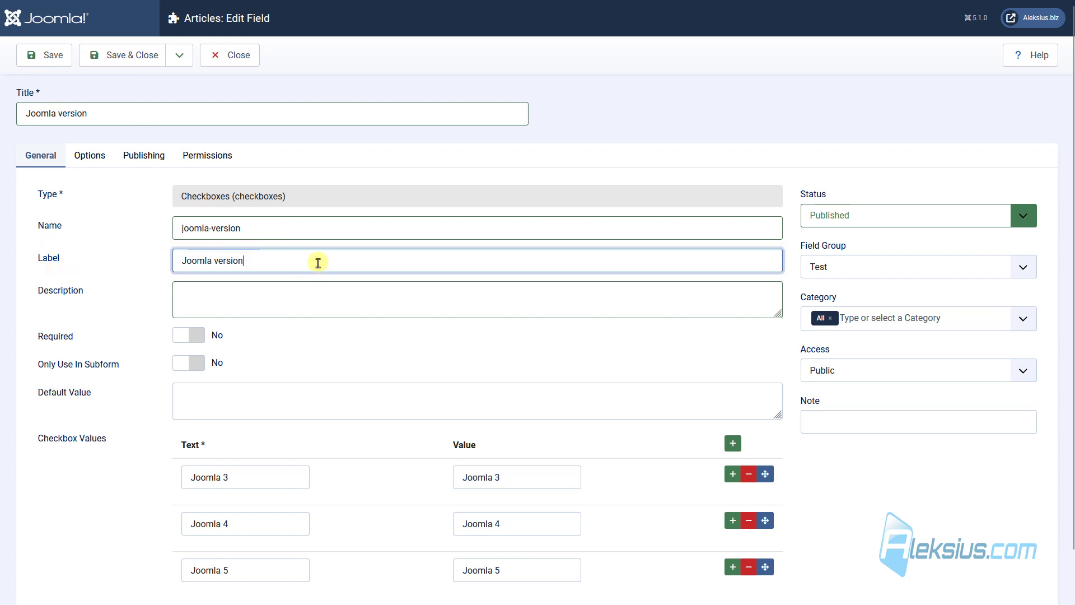
text(000)
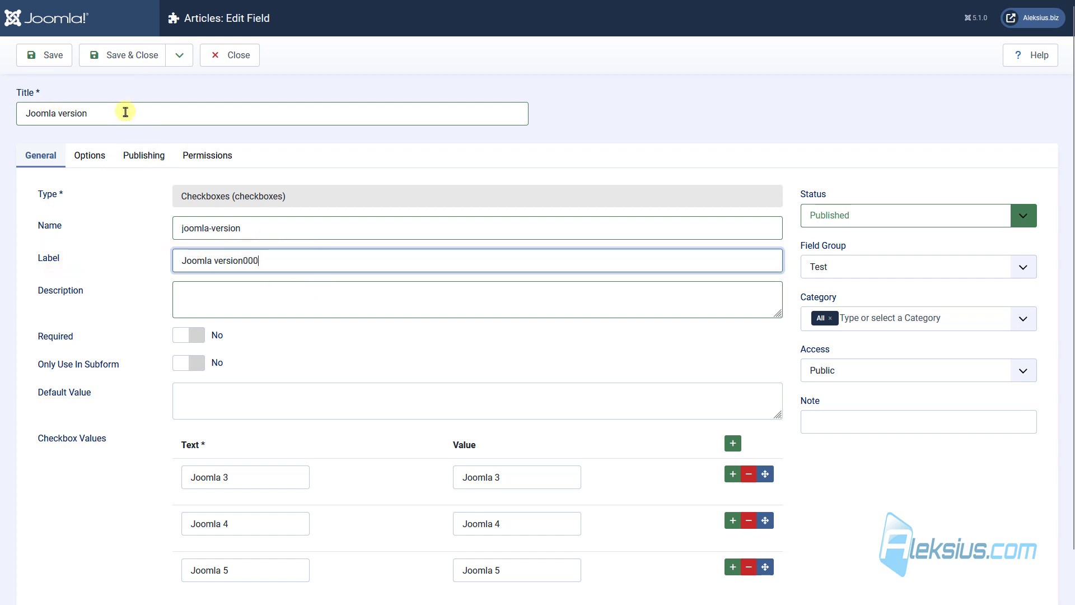
click(126, 112)
text(111)
click(45, 55)
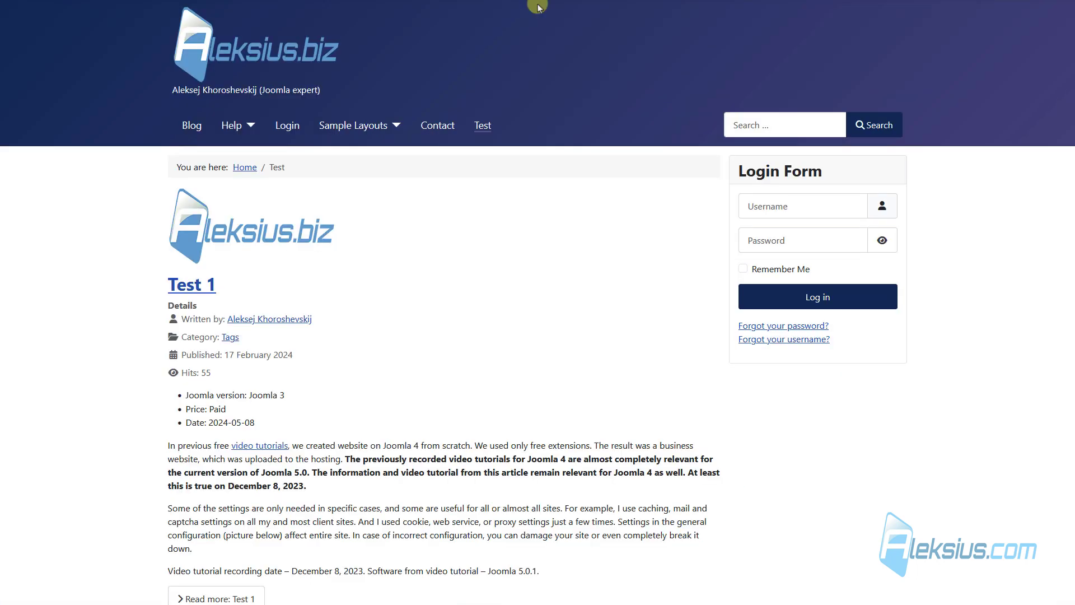
Confirm the label Joomla version000 on Test 1's form, then save, close and reopen the field.
key(F5)
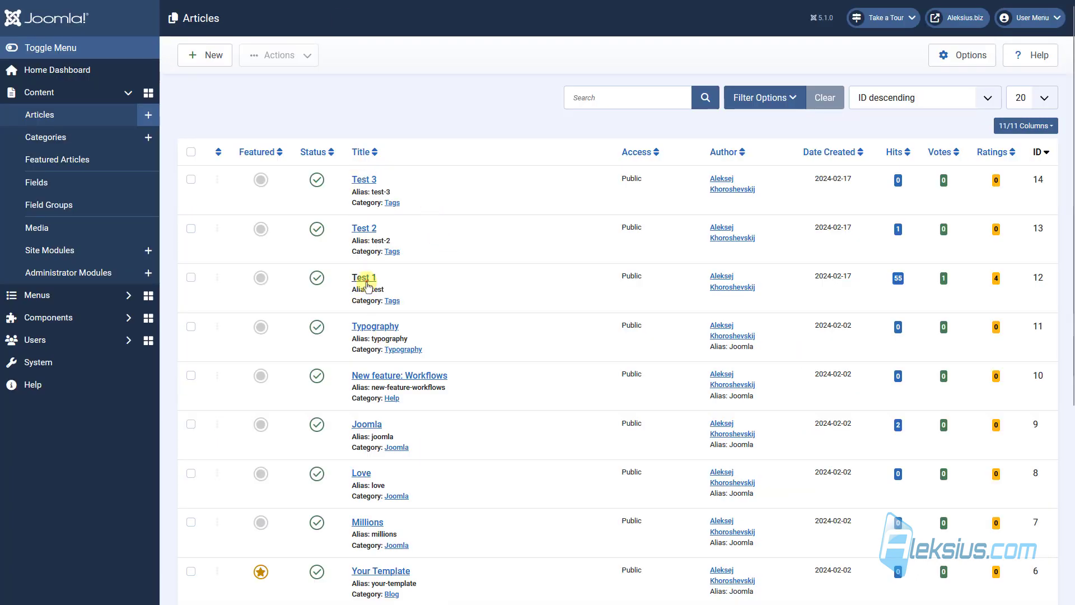
click(364, 278)
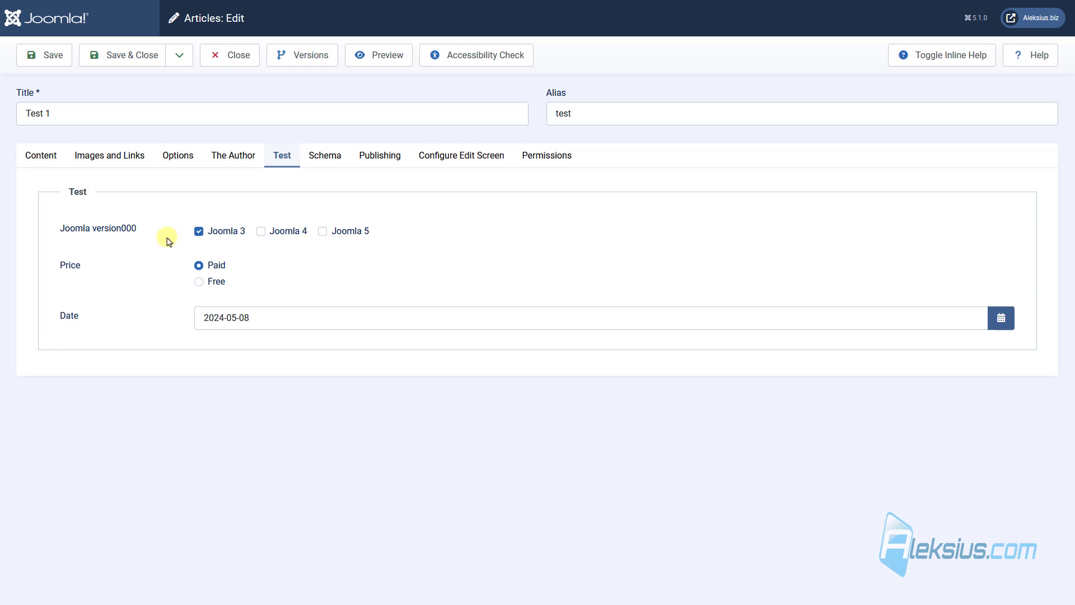
drag(140, 230, 56, 237)
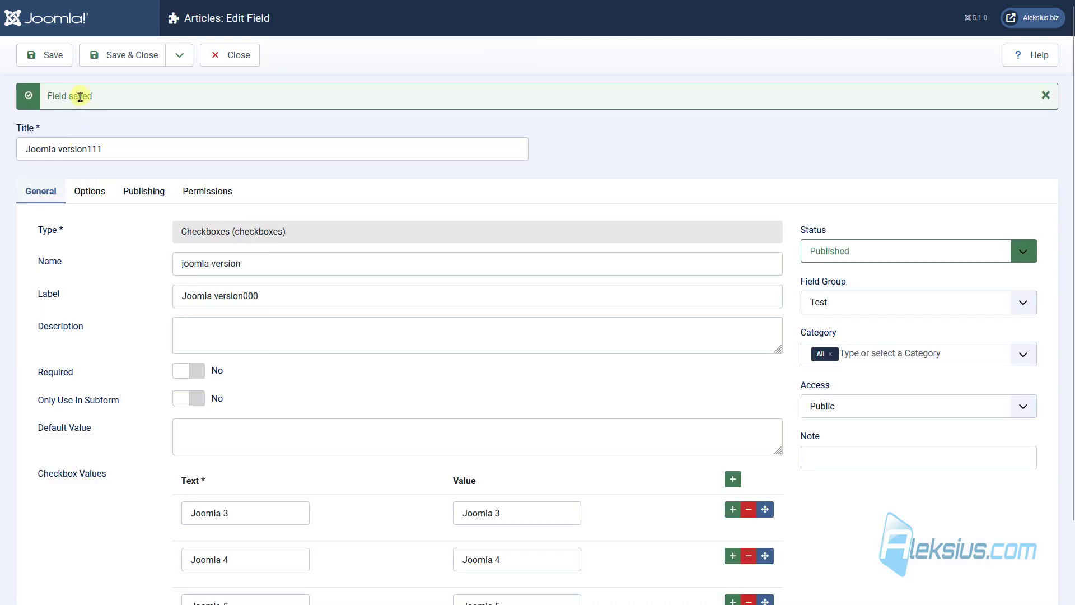
click(132, 55)
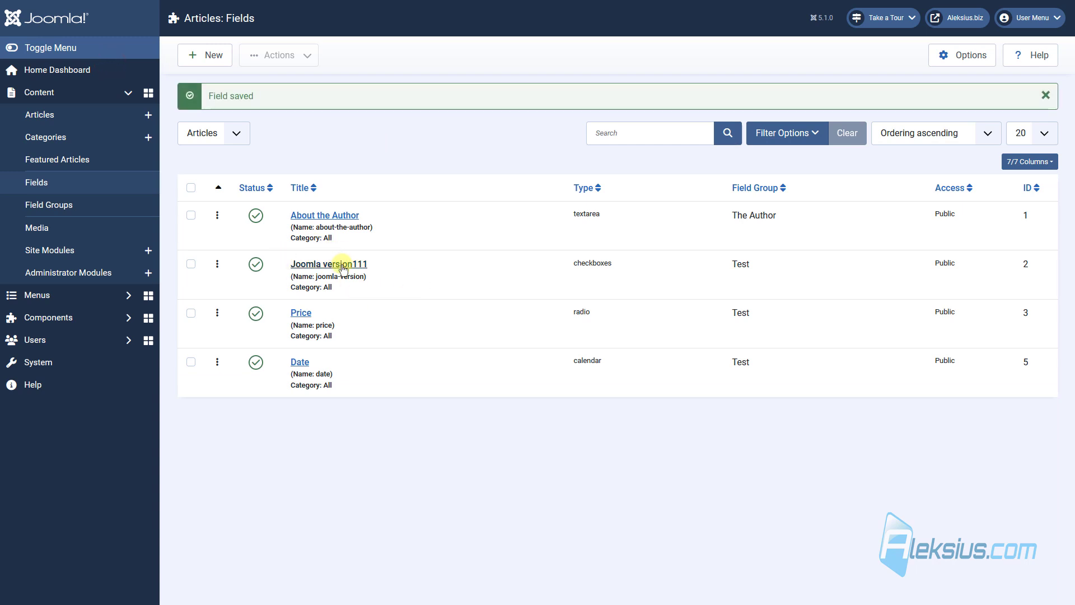
click(344, 264)
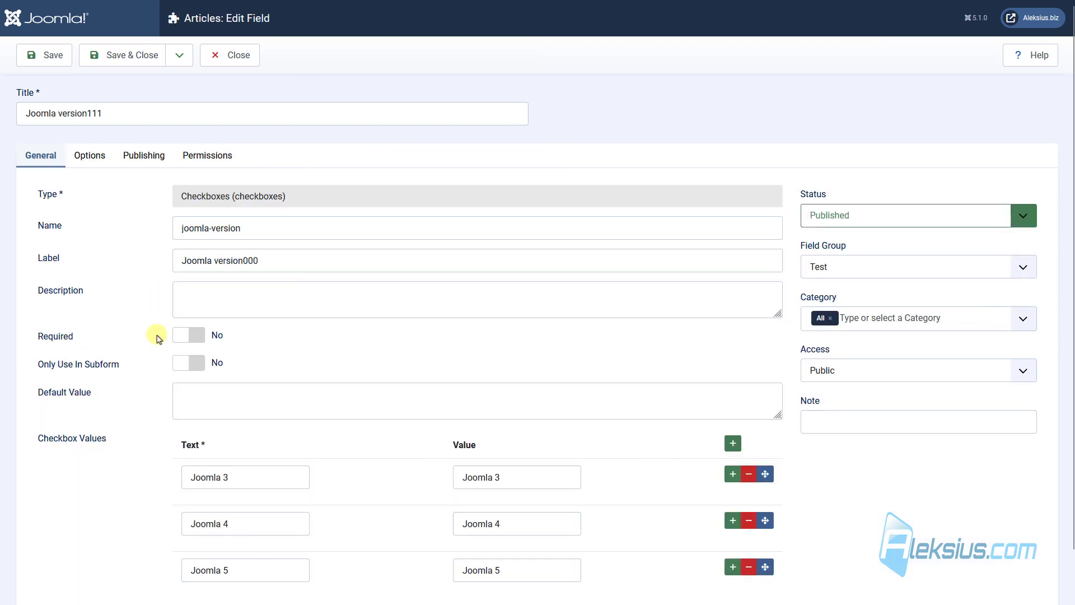
Strip 111 and 000 to restore 'Joomla version', save it as required, then set Required back to No.
click(144, 114)
key(BackSpace)
key(BackSpace)
key(BackSpace)
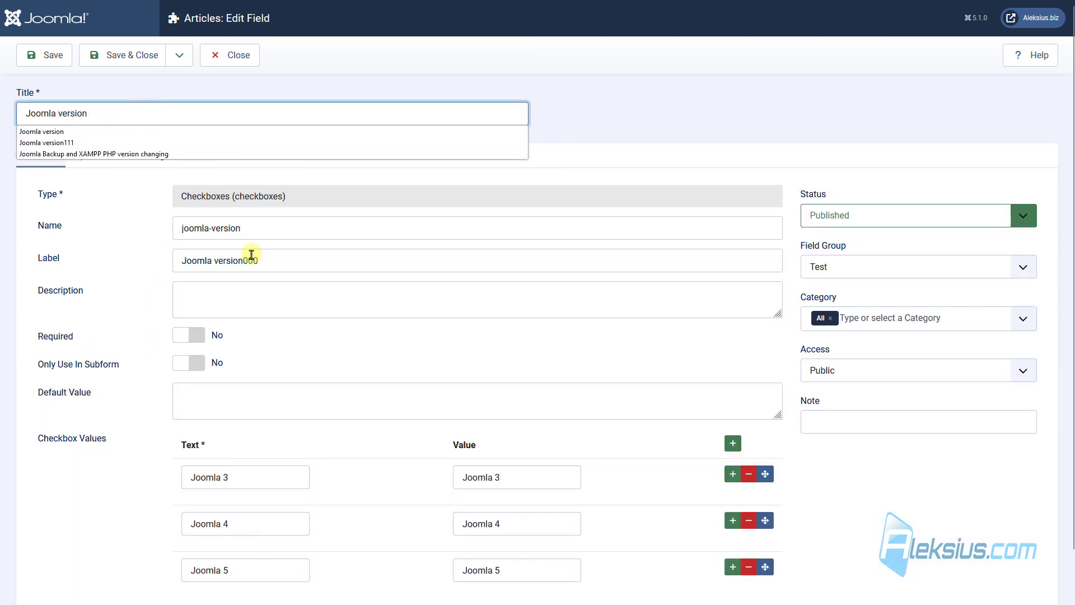
click(284, 264)
key(BackSpace)
key(BackSpace)
key(BackSpace)
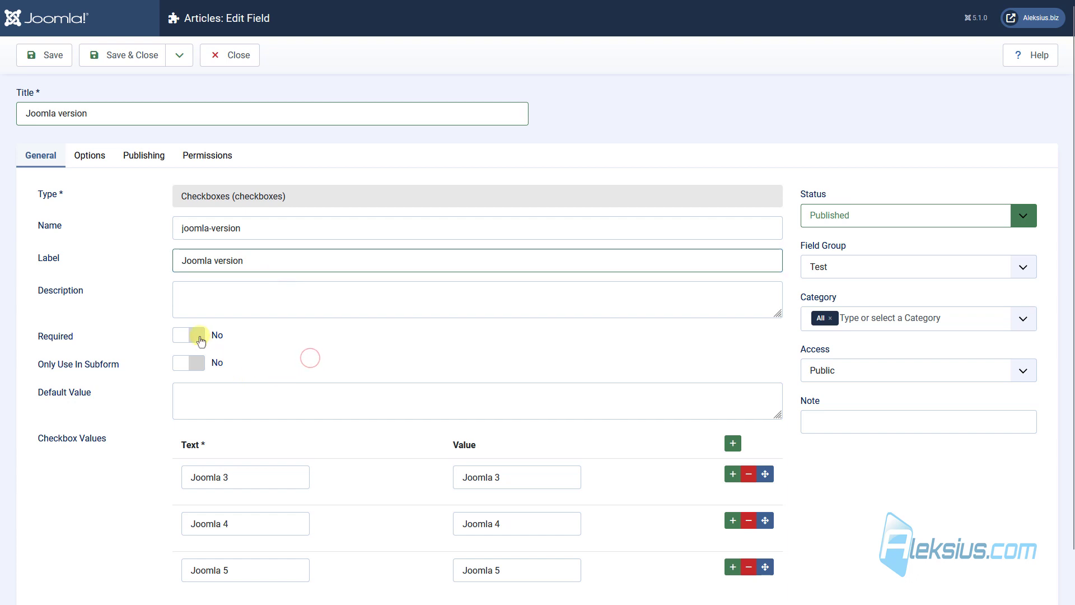
click(190, 335)
click(46, 55)
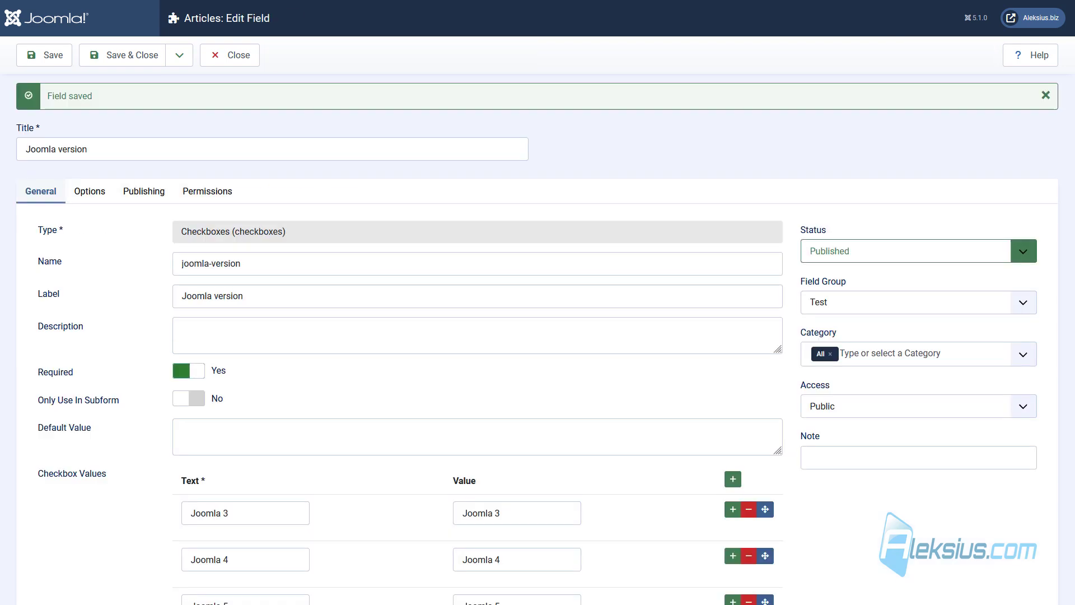
click(199, 369)
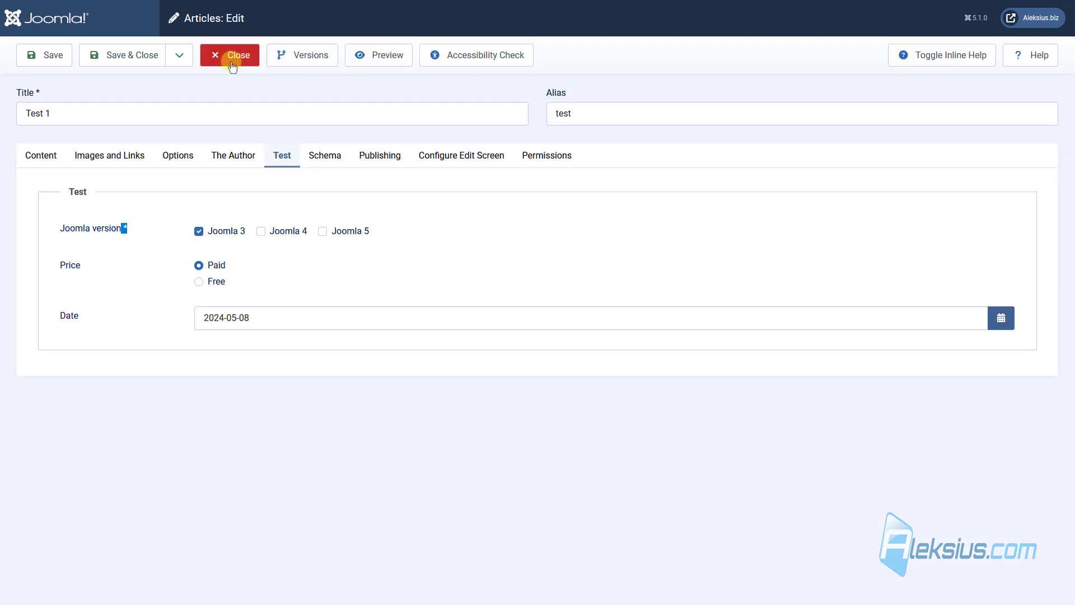
Close Test 1 and preview a new article's fields, then discard it.
click(229, 56)
click(207, 62)
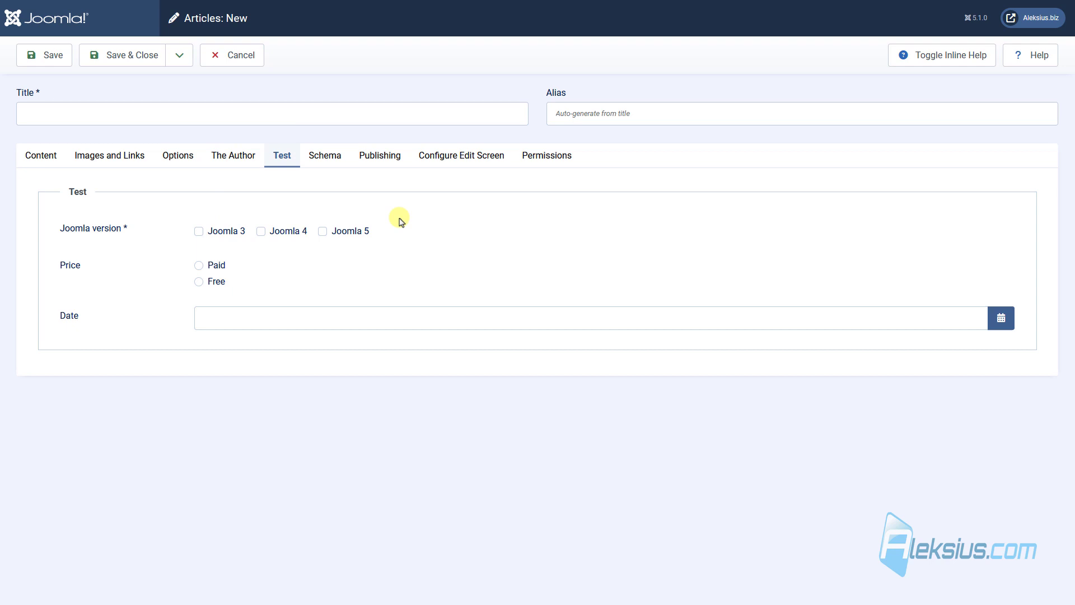
click(238, 55)
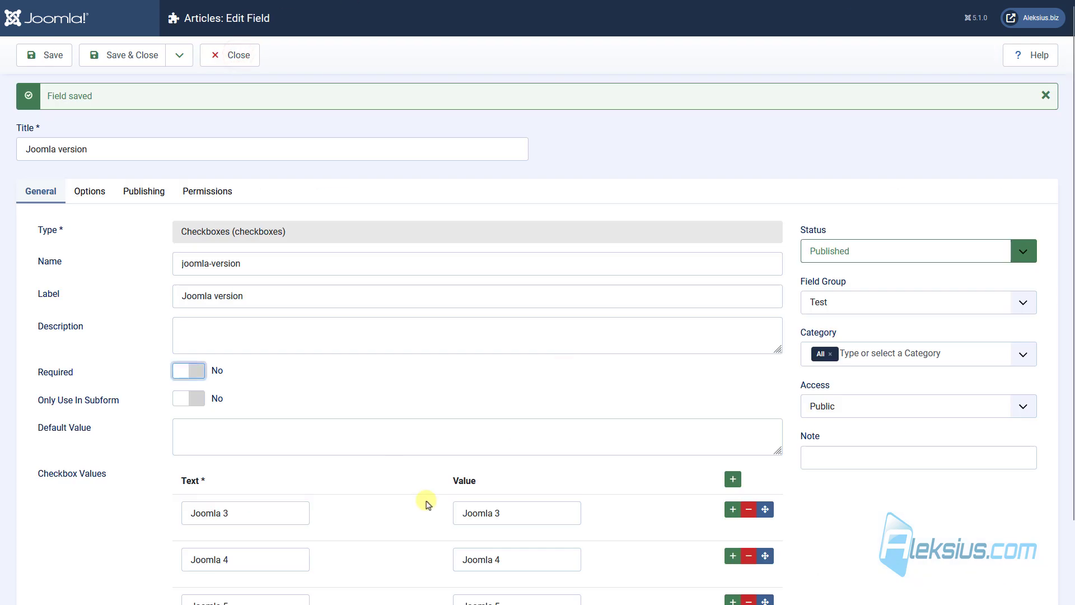
Copy Joomla 3 into the field's Default Value, save, and check it on a new article.
triple_click(492, 504)
key(ctrl+c)
click(247, 345)
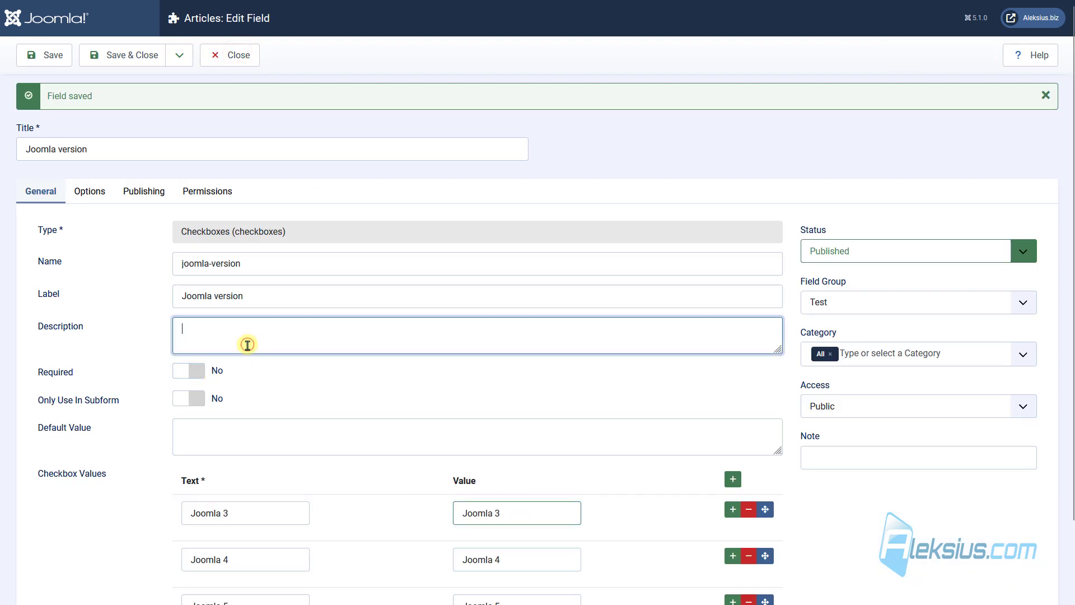
click(225, 449)
key(ctrl+v)
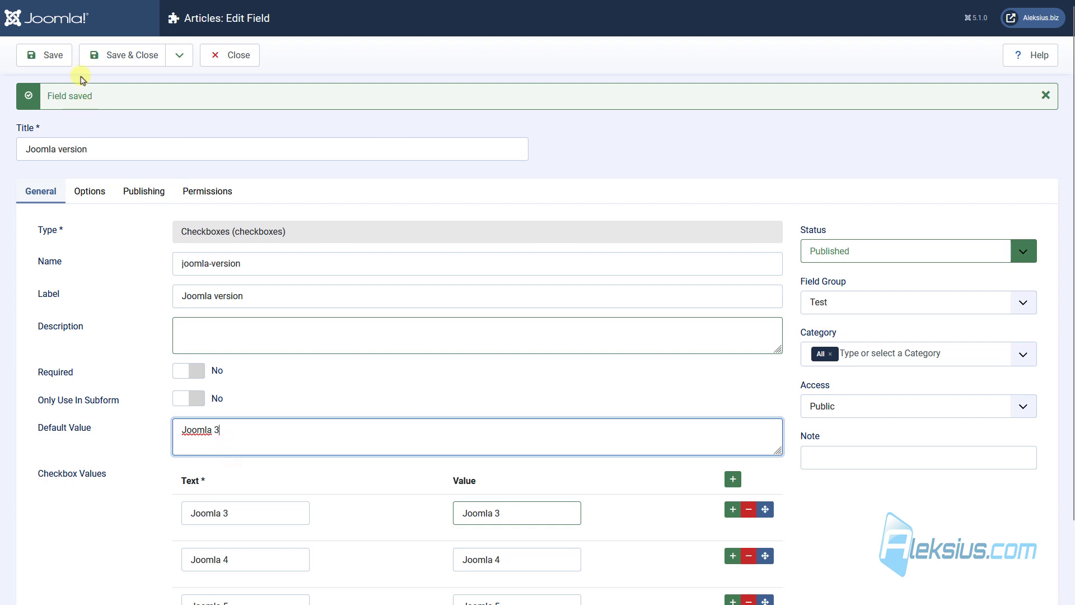
click(51, 56)
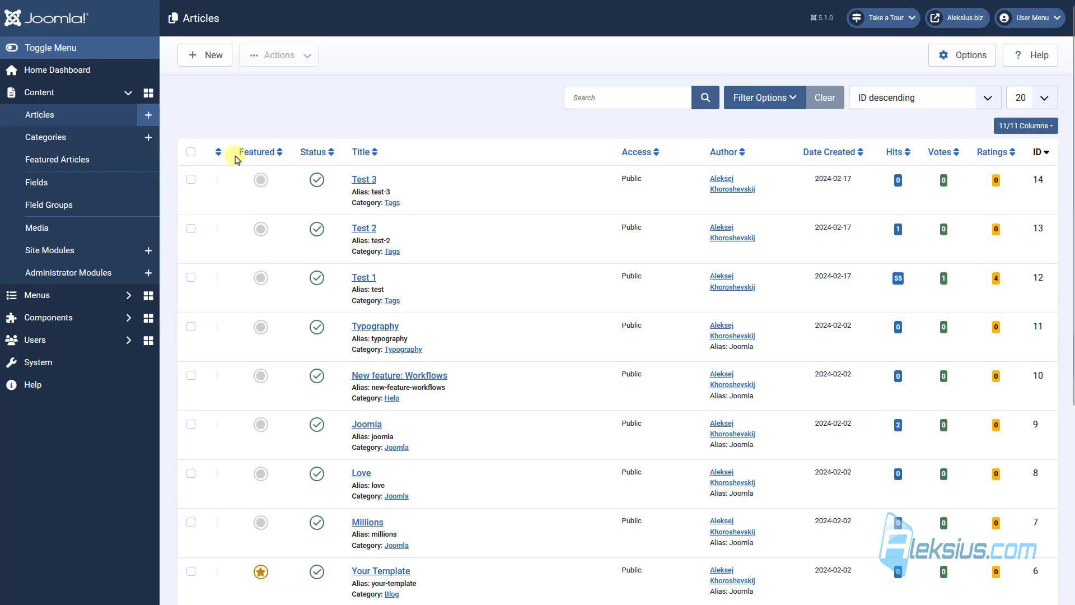
click(210, 59)
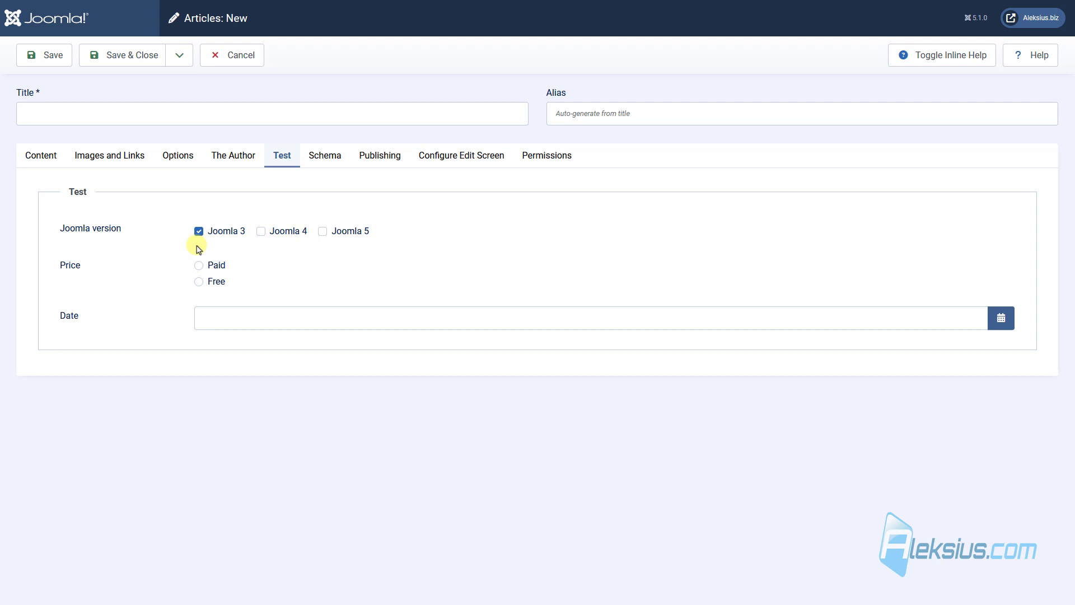
click(250, 49)
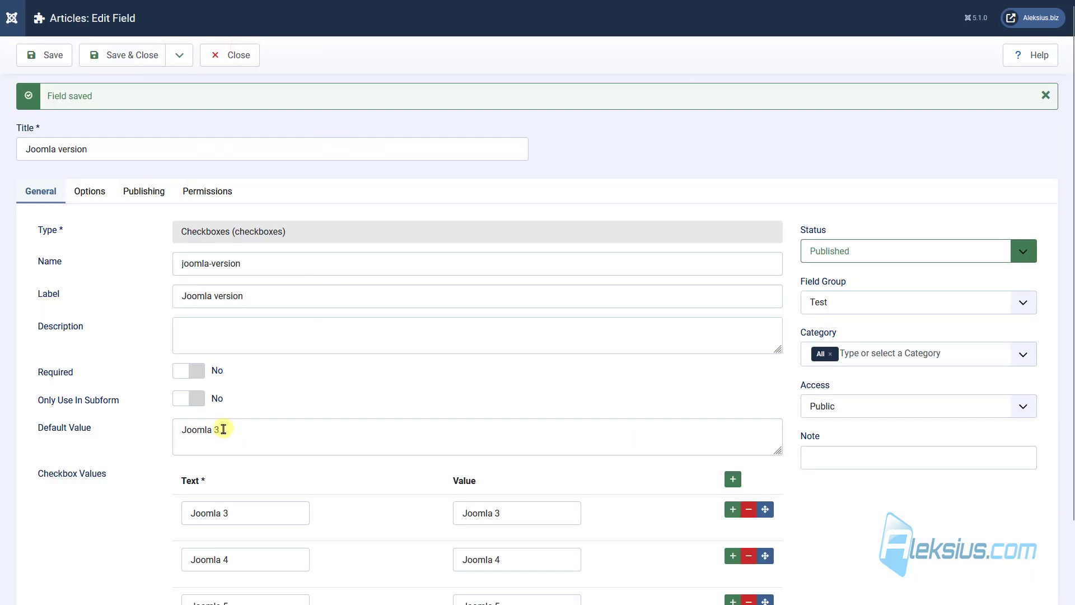
triple_click(223, 429)
key(BackSpace)
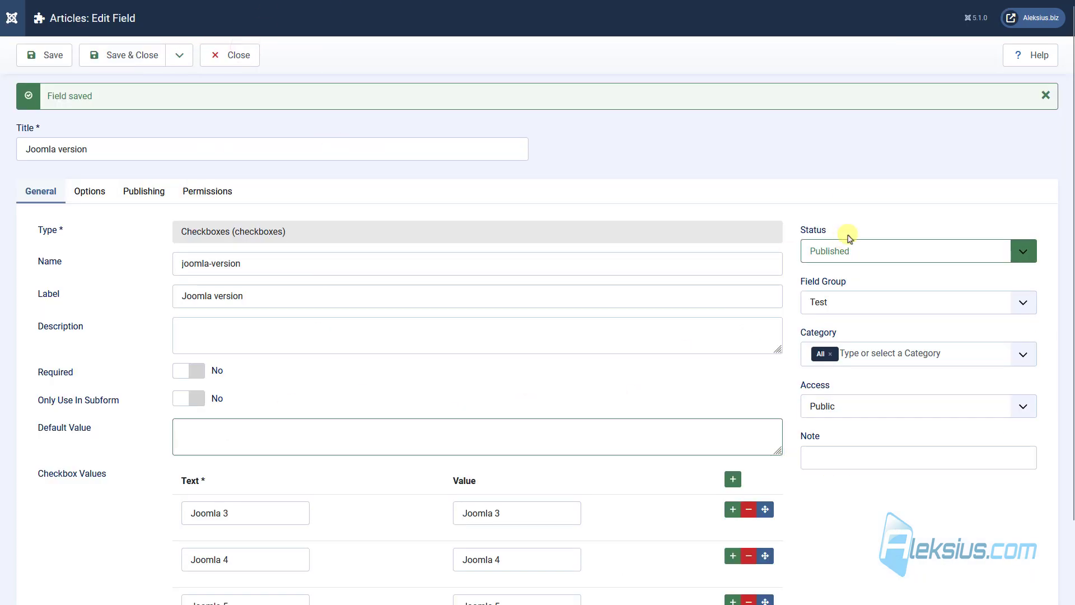
click(841, 253)
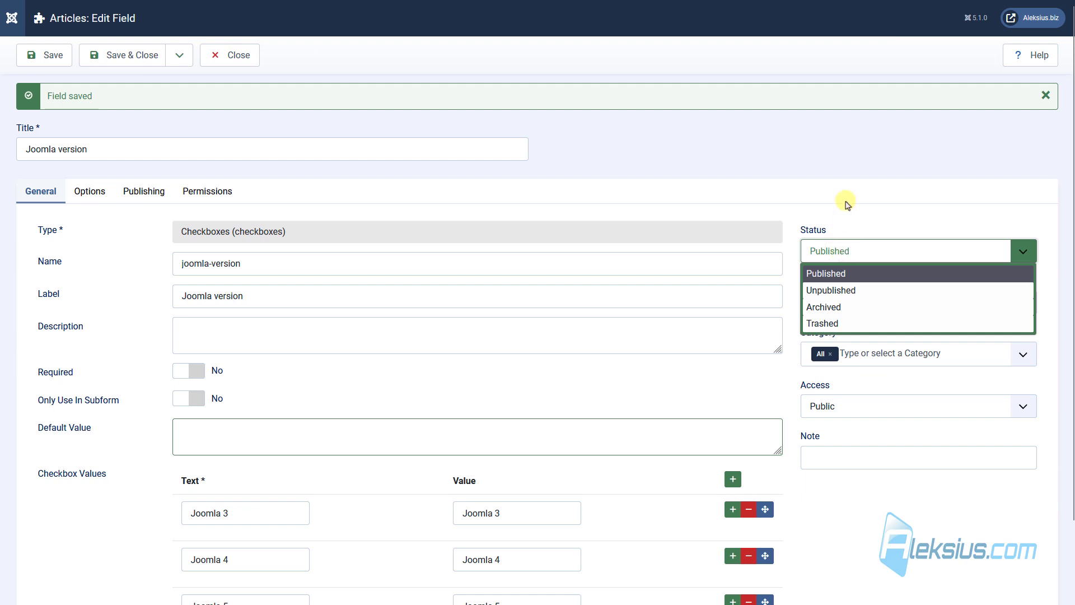
click(846, 201)
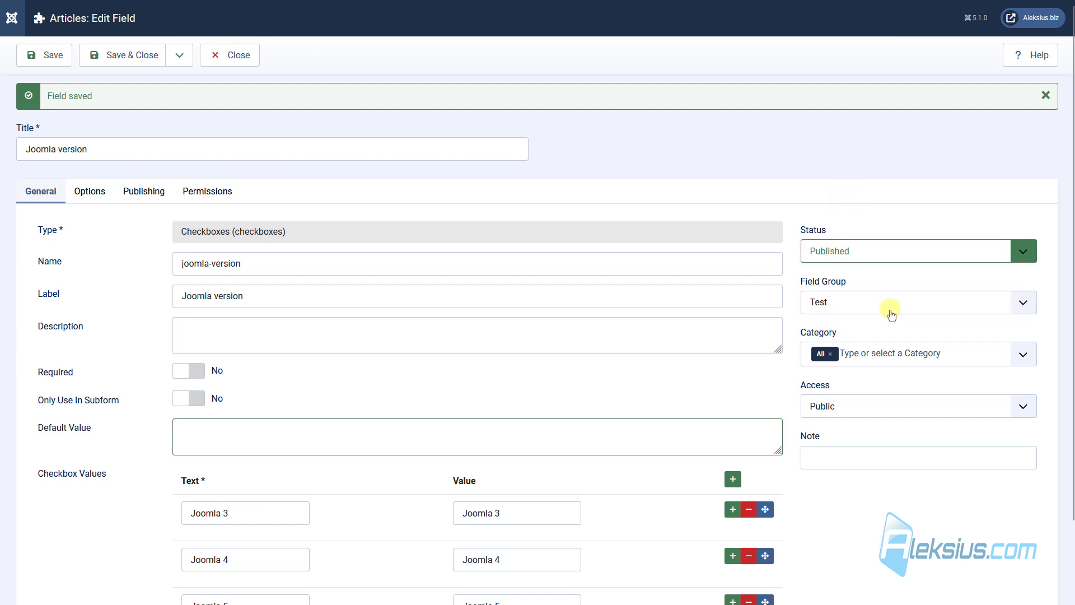
click(883, 305)
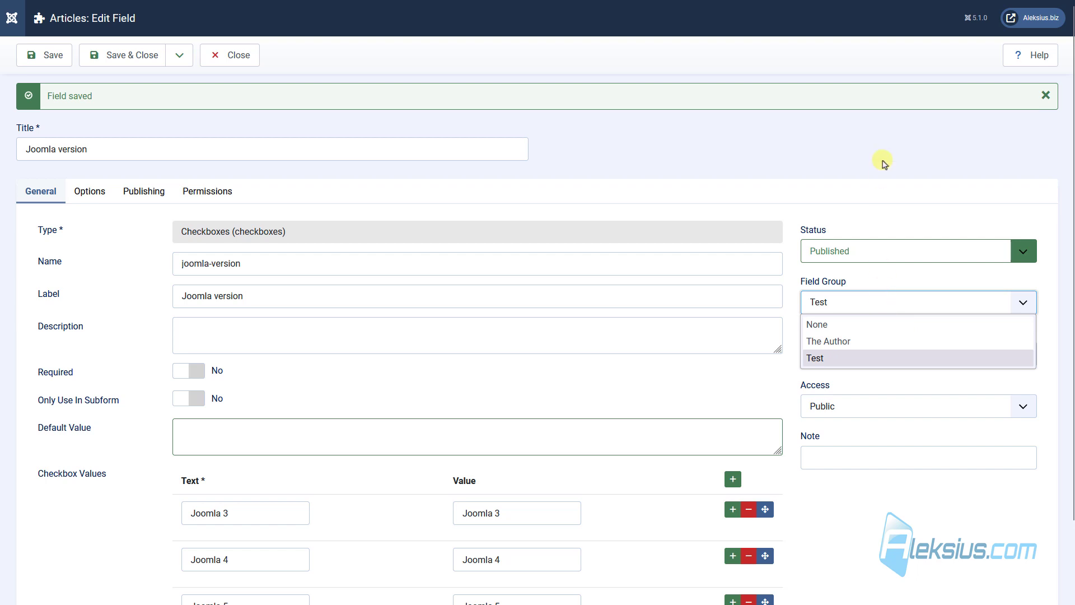
click(882, 161)
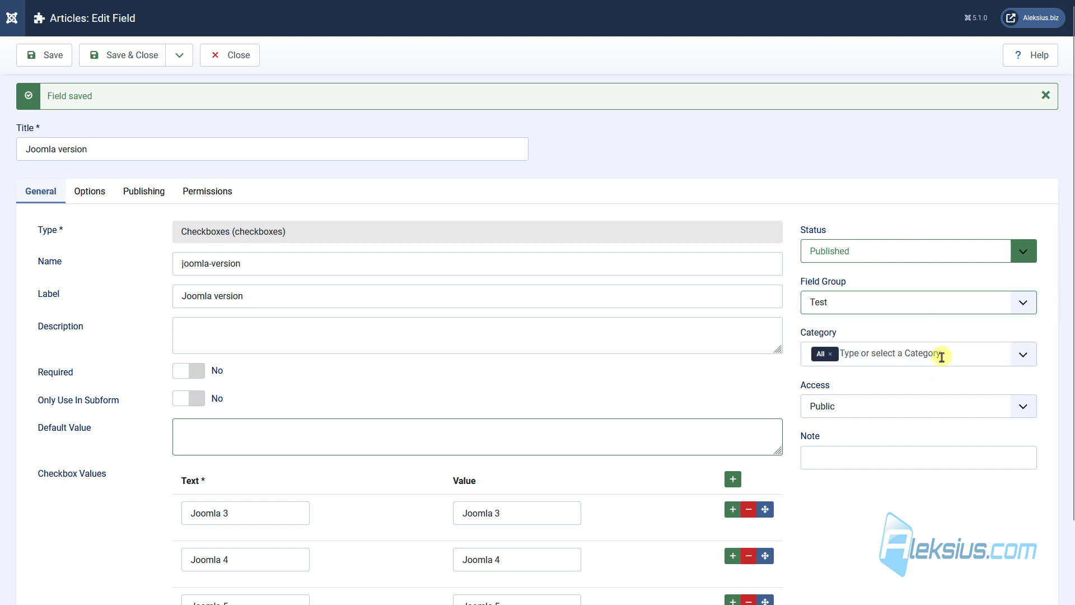
click(941, 356)
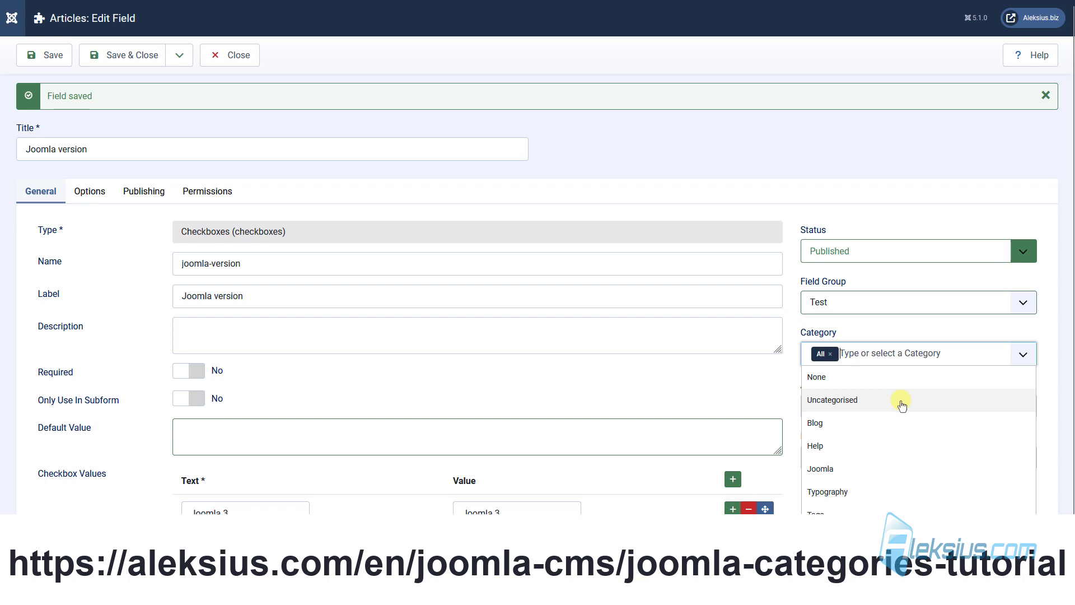
key(Down)
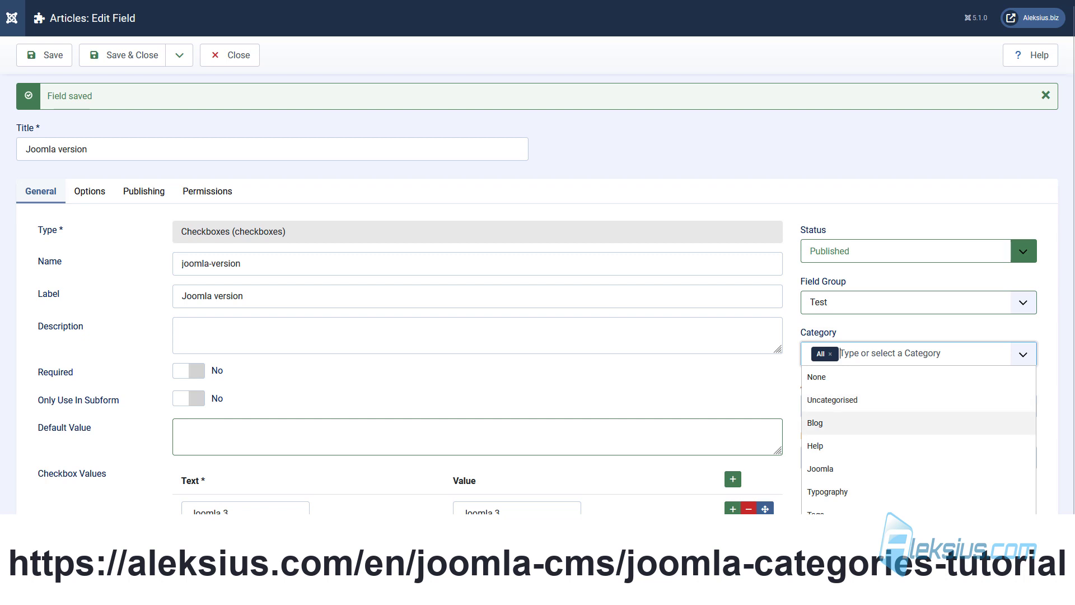
click(683, 462)
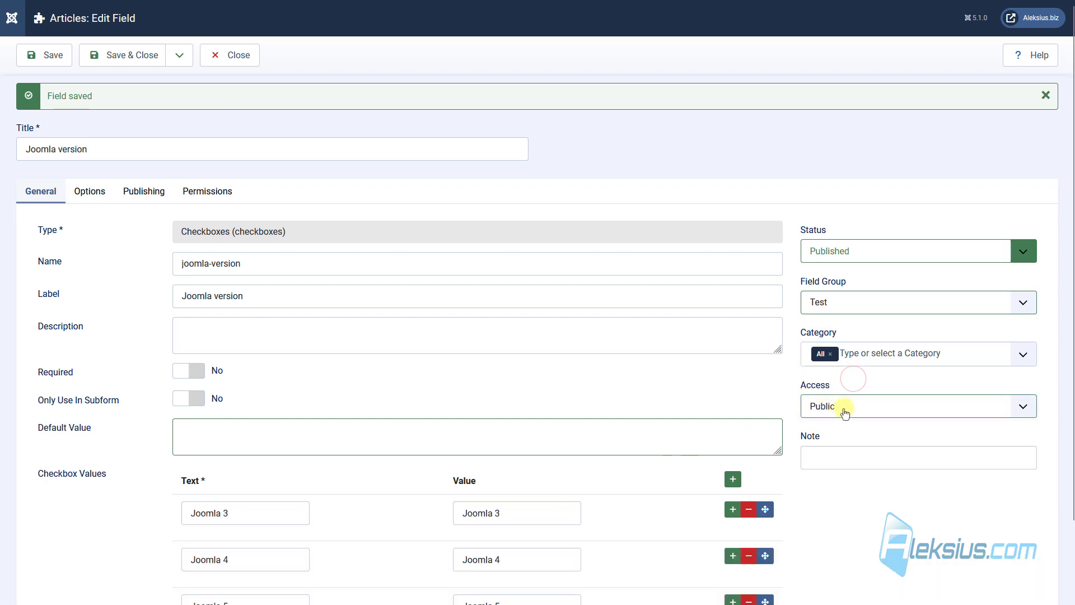
click(865, 399)
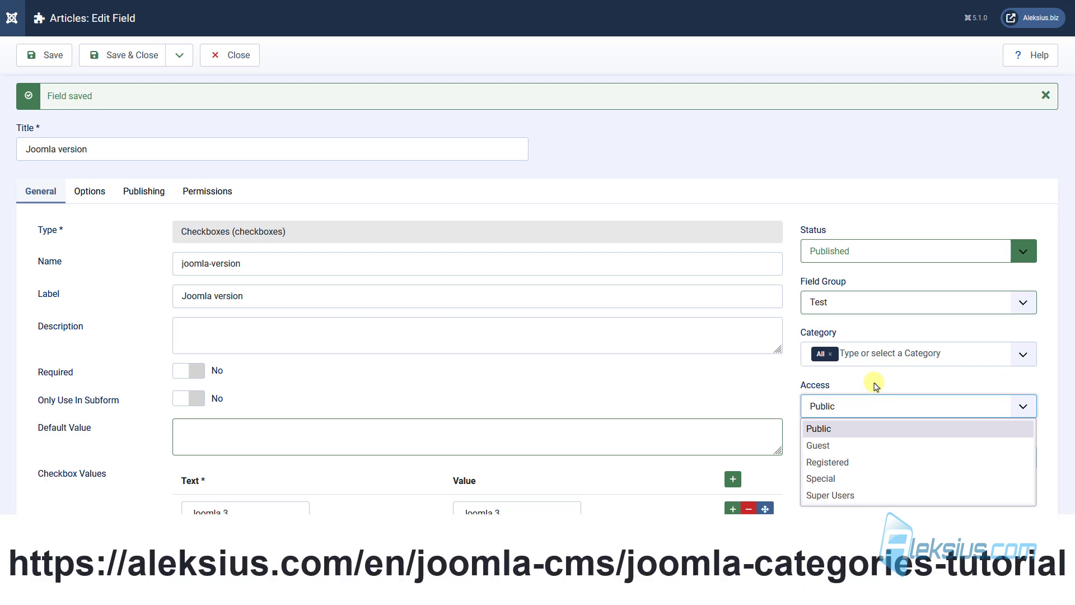
click(608, 277)
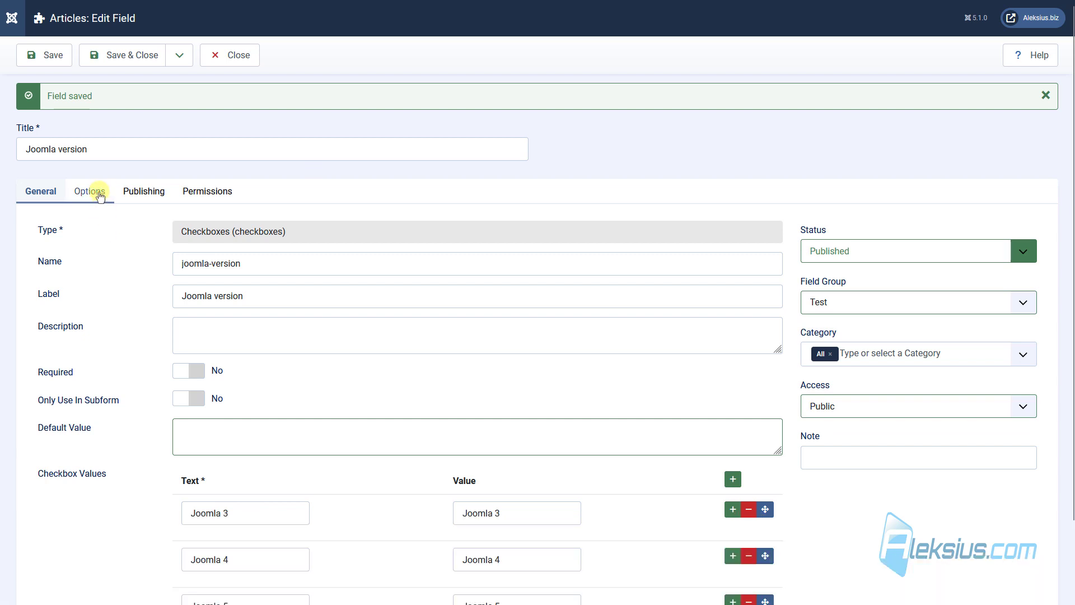
Set the field's Label option to Hide in Options and save.
click(101, 197)
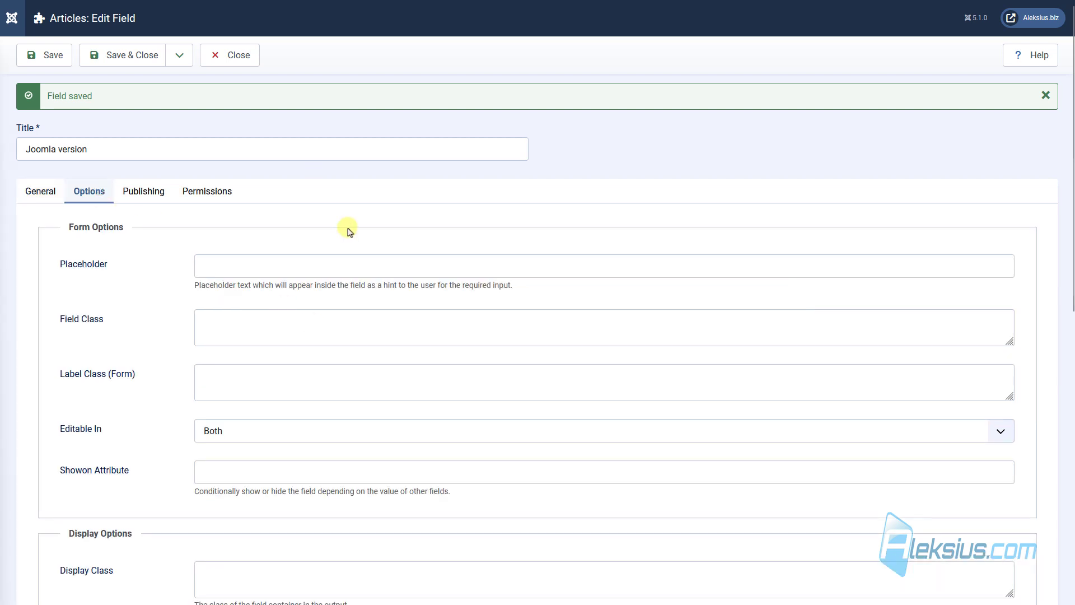
scroll(342, 235, down, 6)
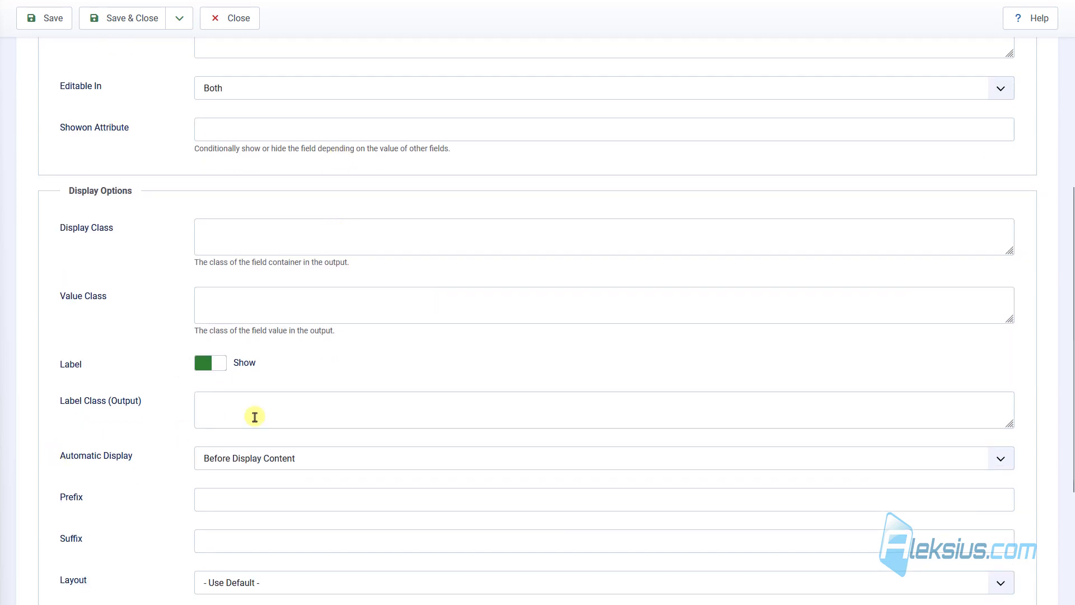
click(218, 370)
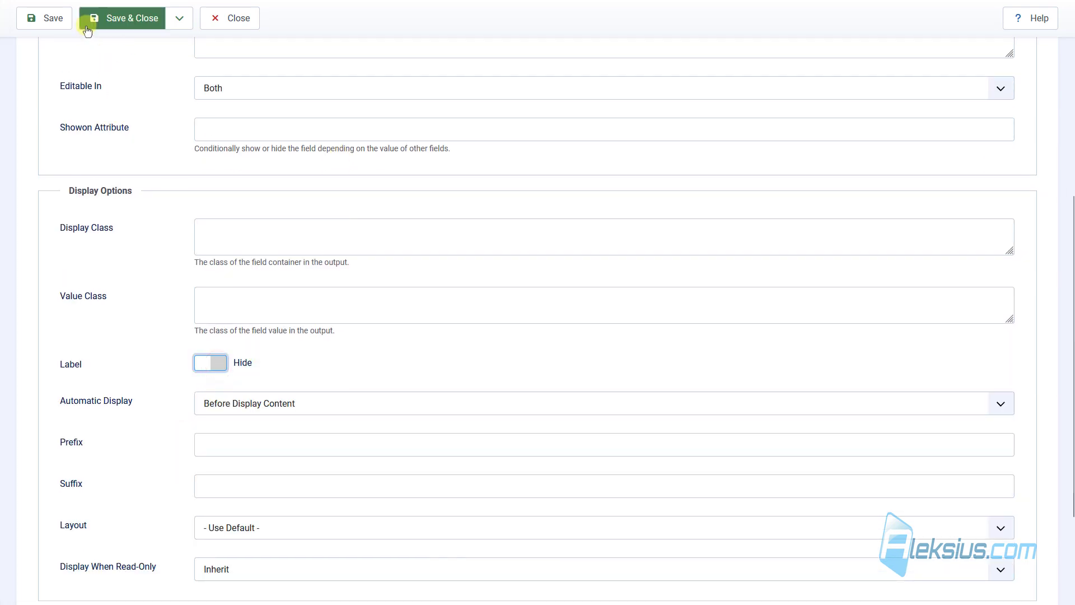
click(53, 19)
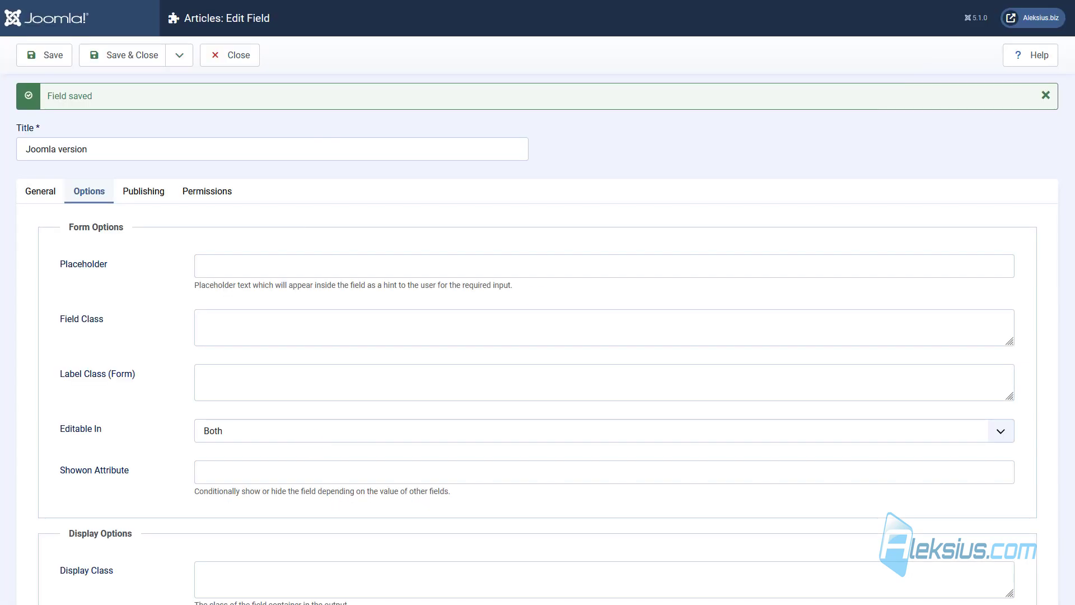
Show the label again and set Automatic Display to After Display Content, then save.
scroll(300, 490, down, 5)
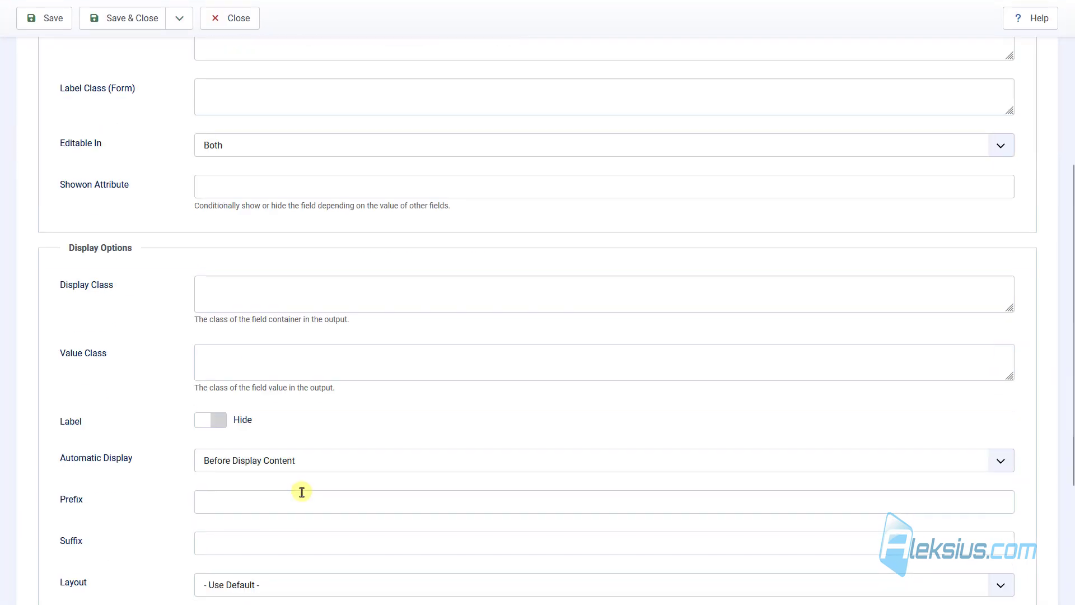
click(210, 419)
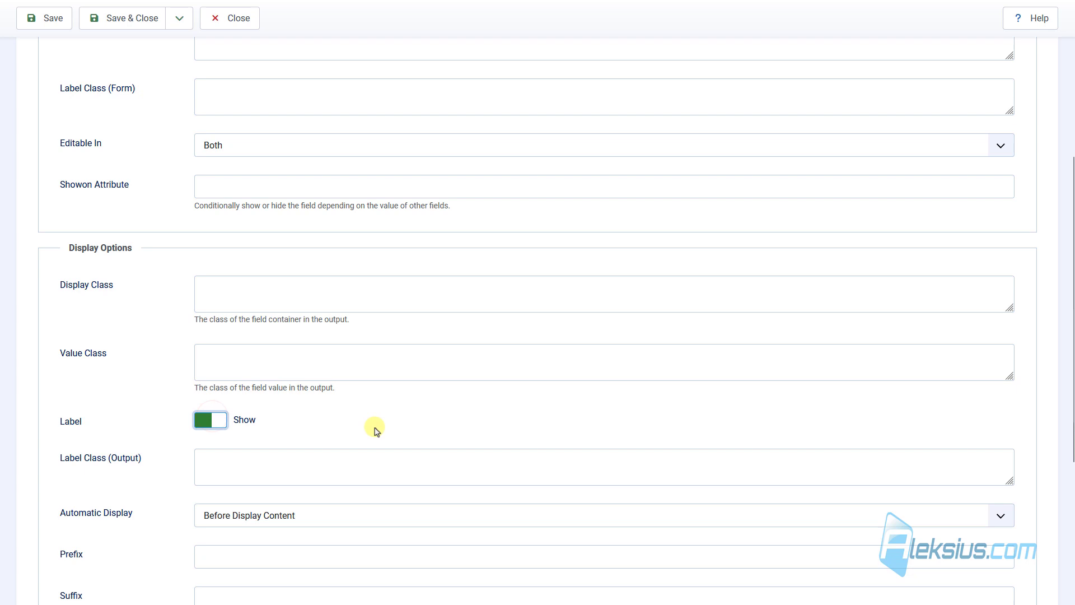
scroll(372, 429, down, 3)
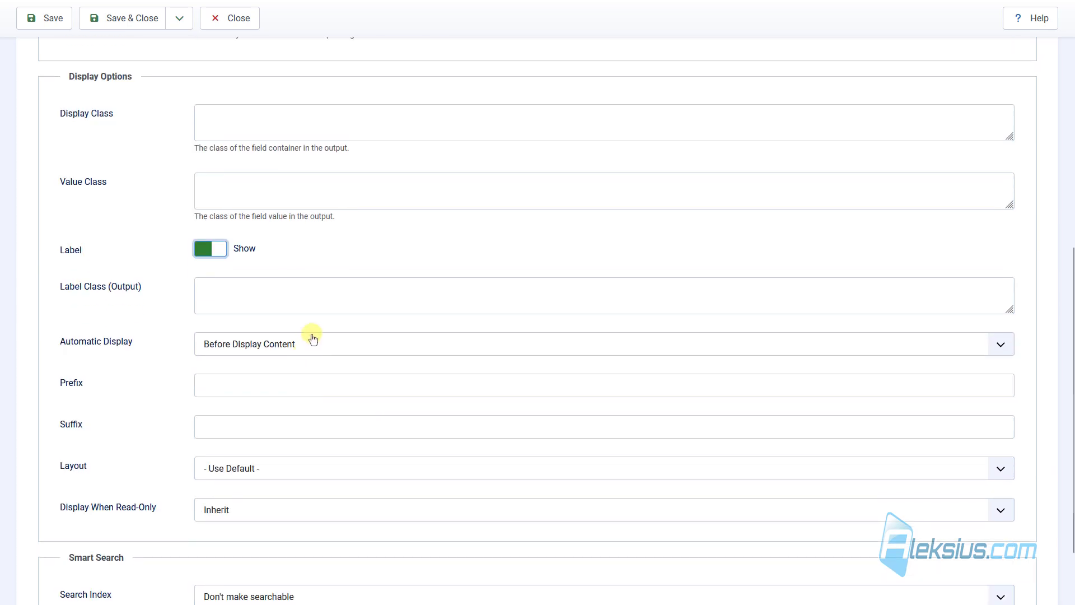
click(301, 351)
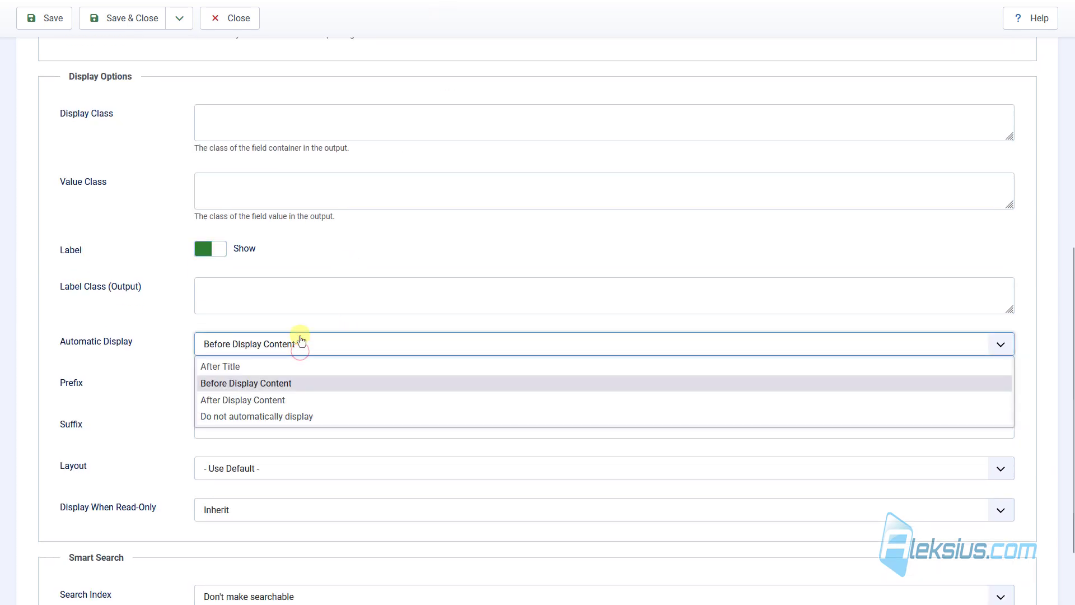
click(306, 401)
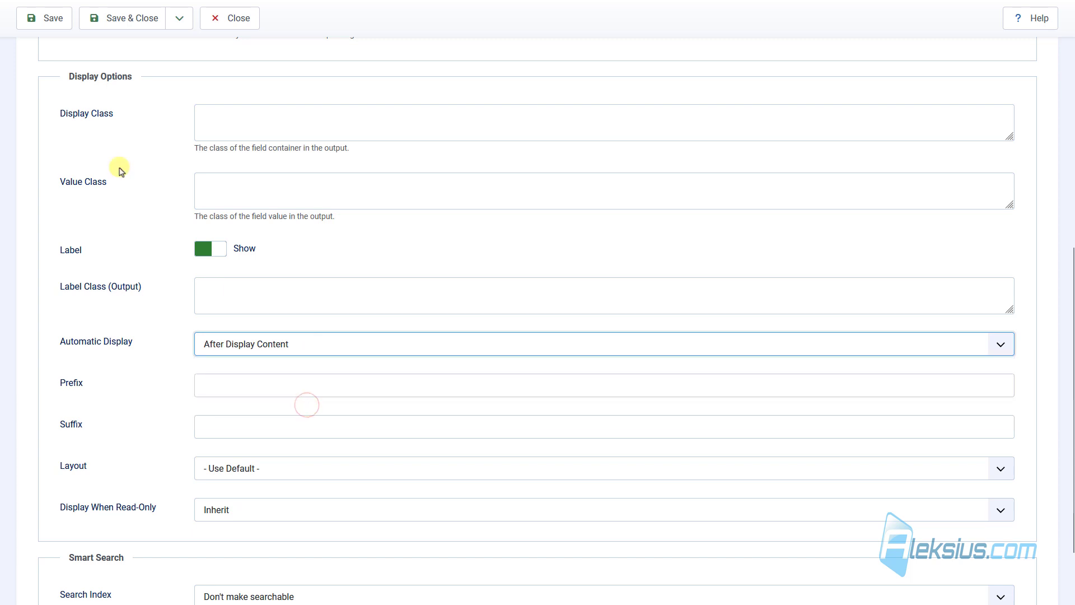
click(52, 18)
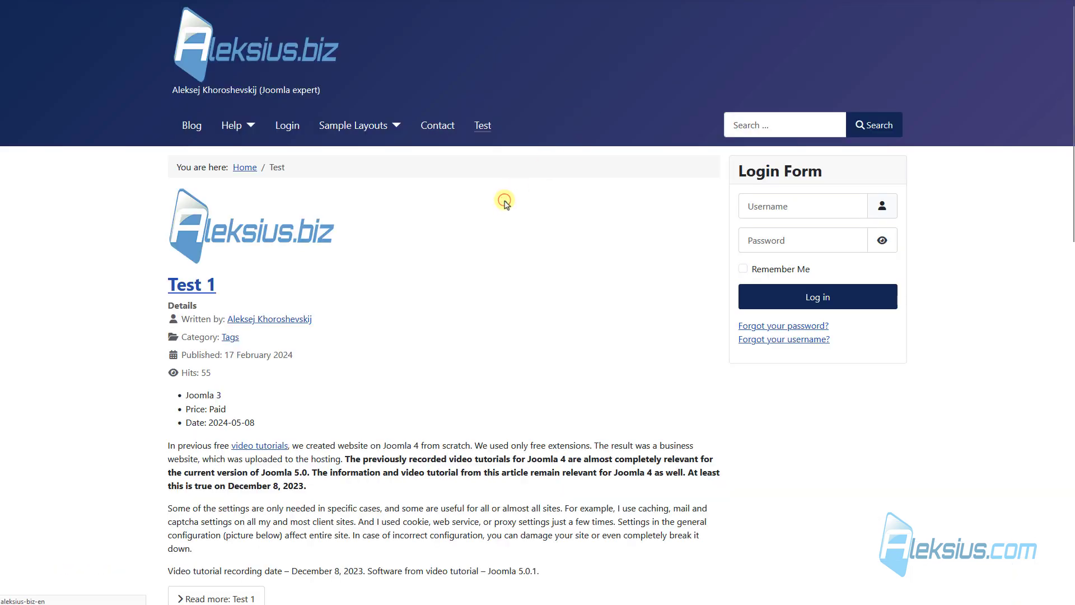
Reload the site and open the full Test 1 article.
key(F5)
scroll(359, 294, down, 4)
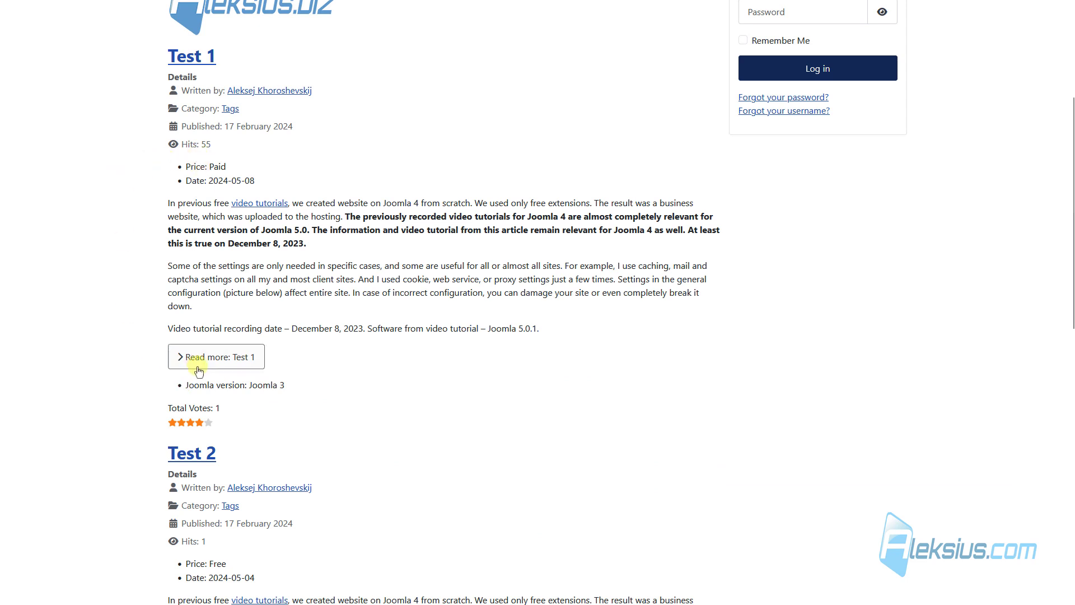
click(235, 356)
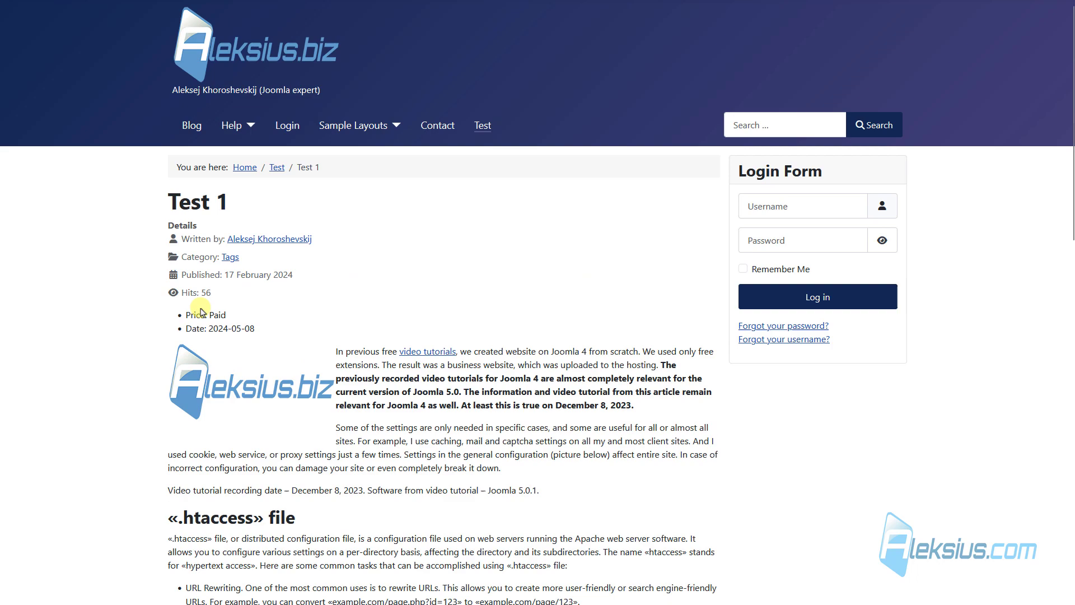
Set Automatic Display to After Title, save, and find the Joomla version line under Test 1's heading.
scroll(249, 256, down, 3)
scroll(249, 257, down, 10)
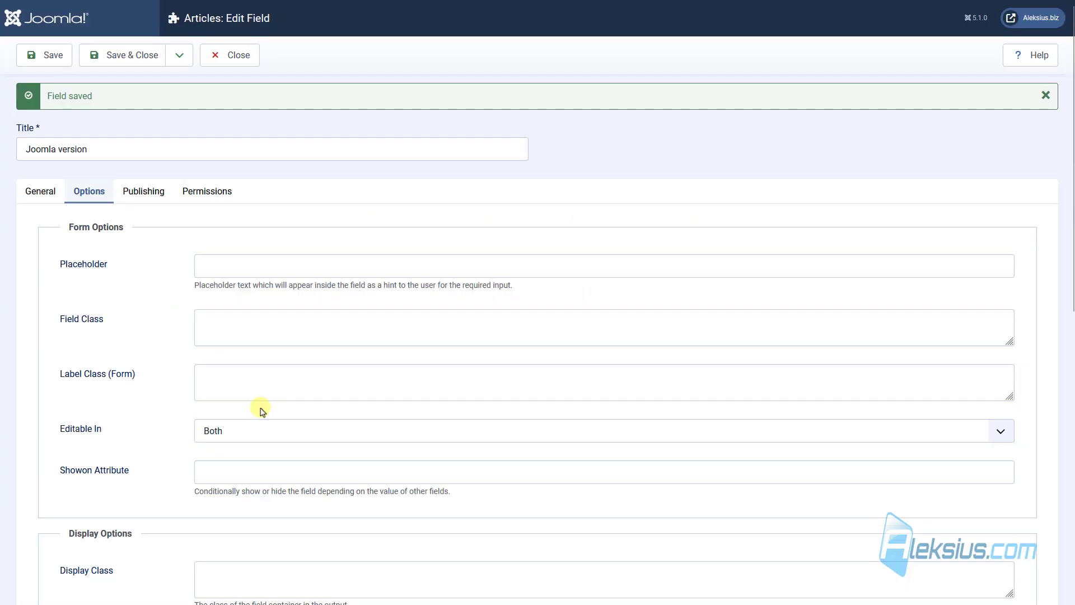
scroll(269, 392, down, 5)
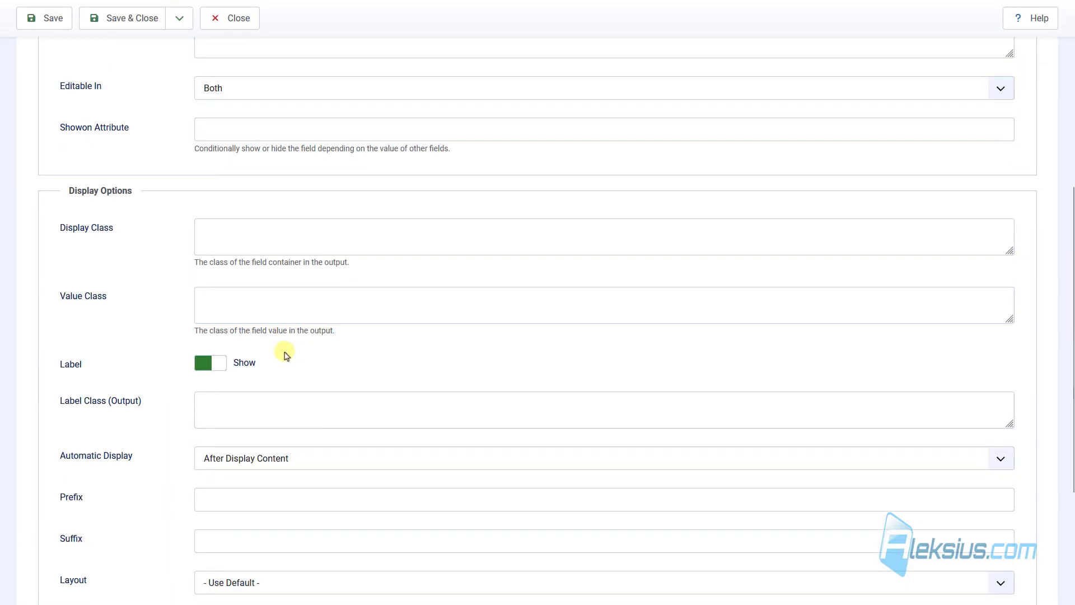
click(273, 460)
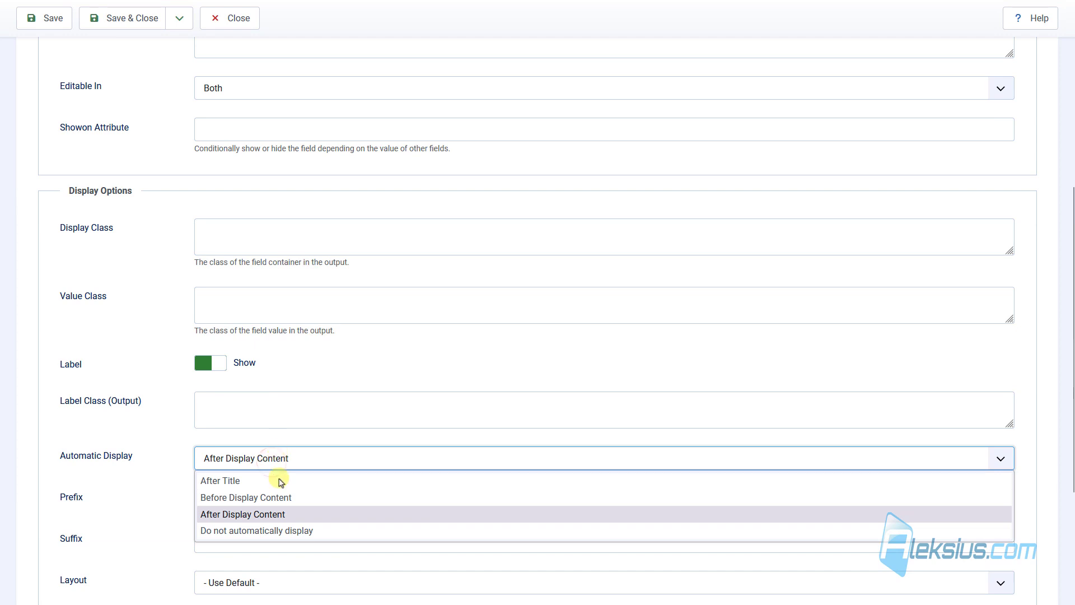
click(283, 480)
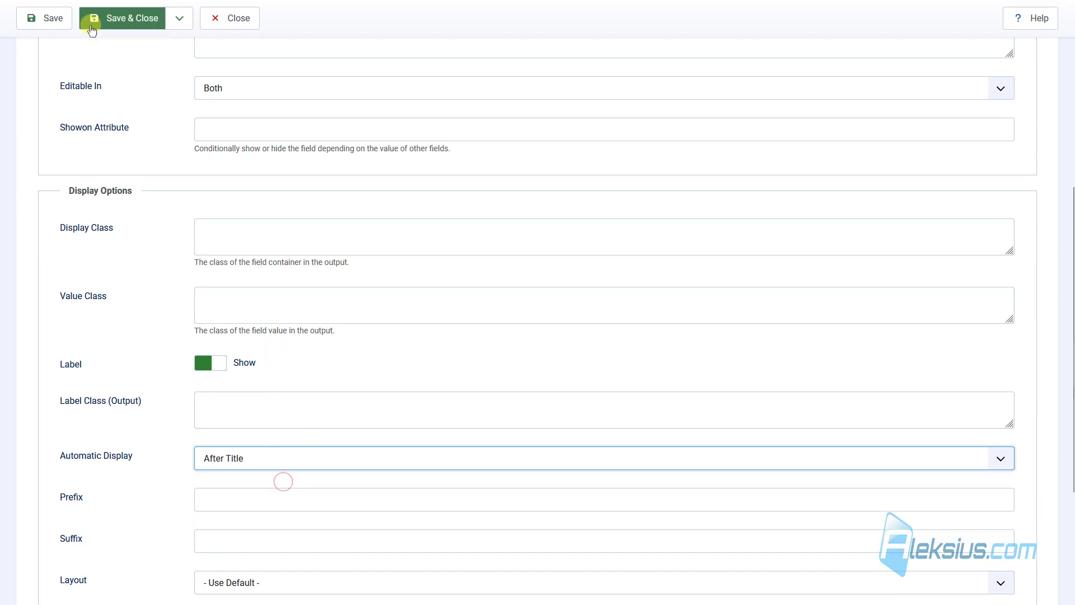
click(62, 22)
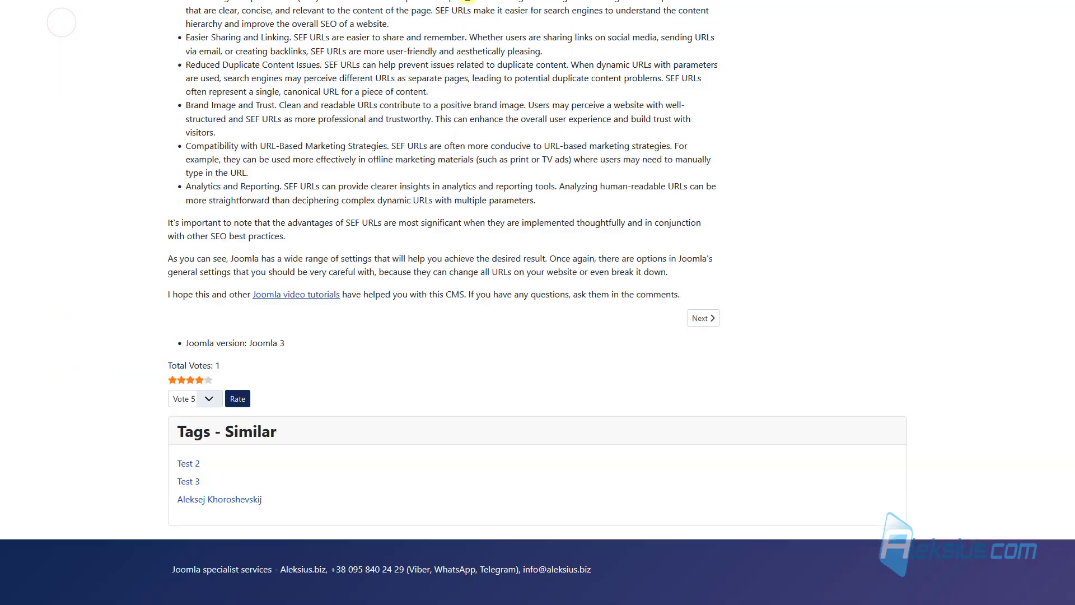
scroll(457, 163, up, 15)
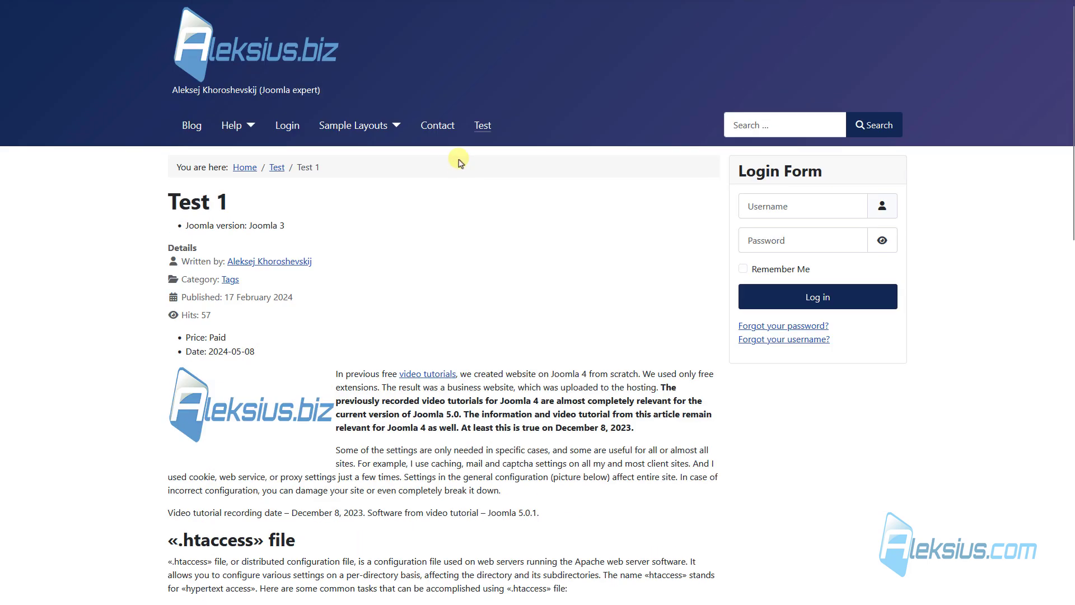
triple_click(193, 226)
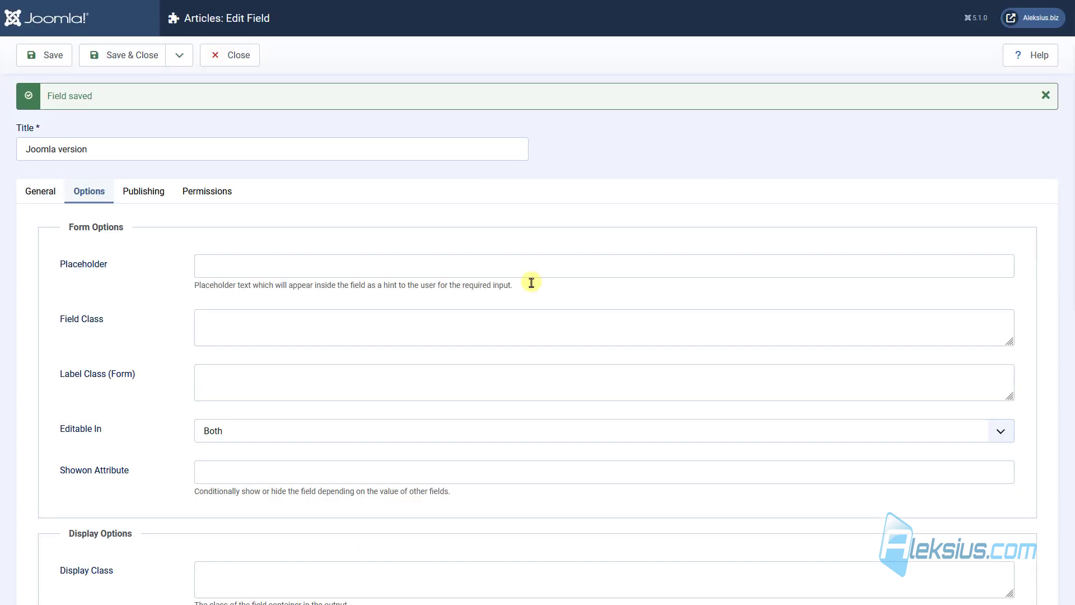
scroll(361, 354, down, 9)
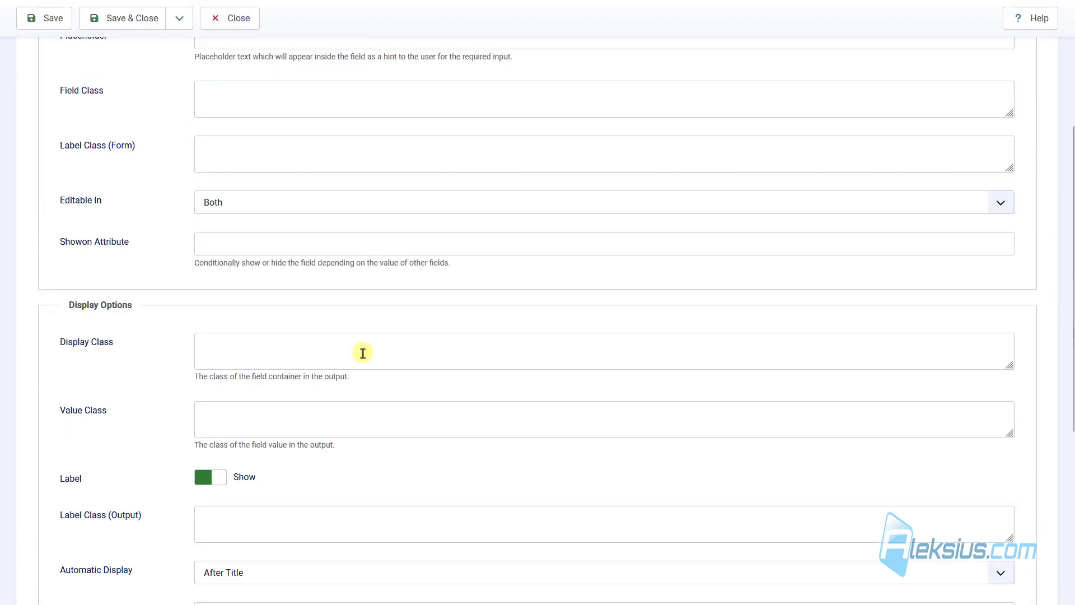
Set the field's Automatic Display to Do not automatically display and save.
click(261, 287)
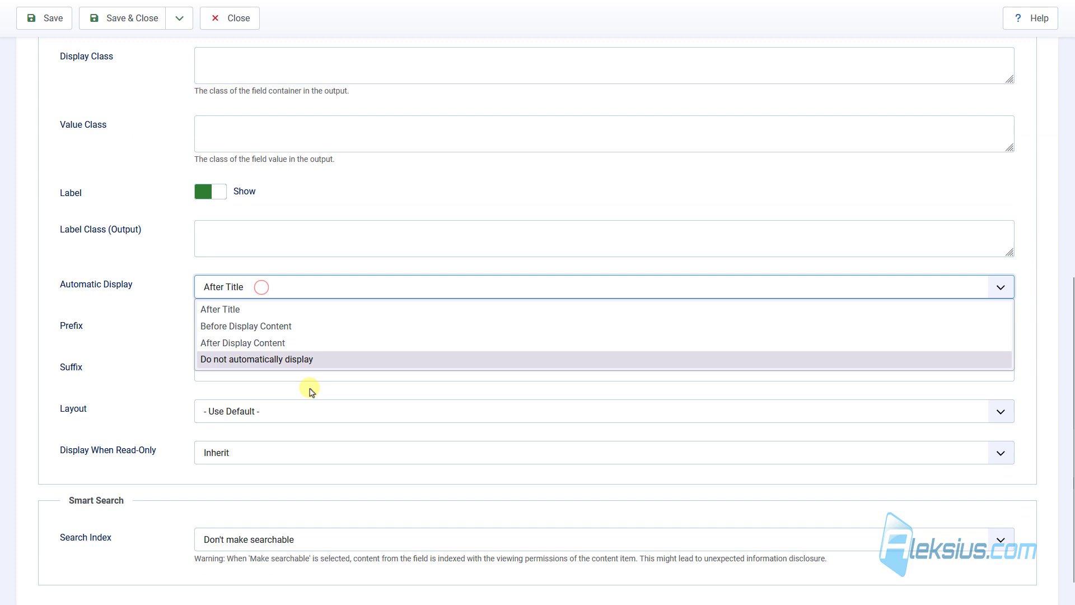
click(323, 361)
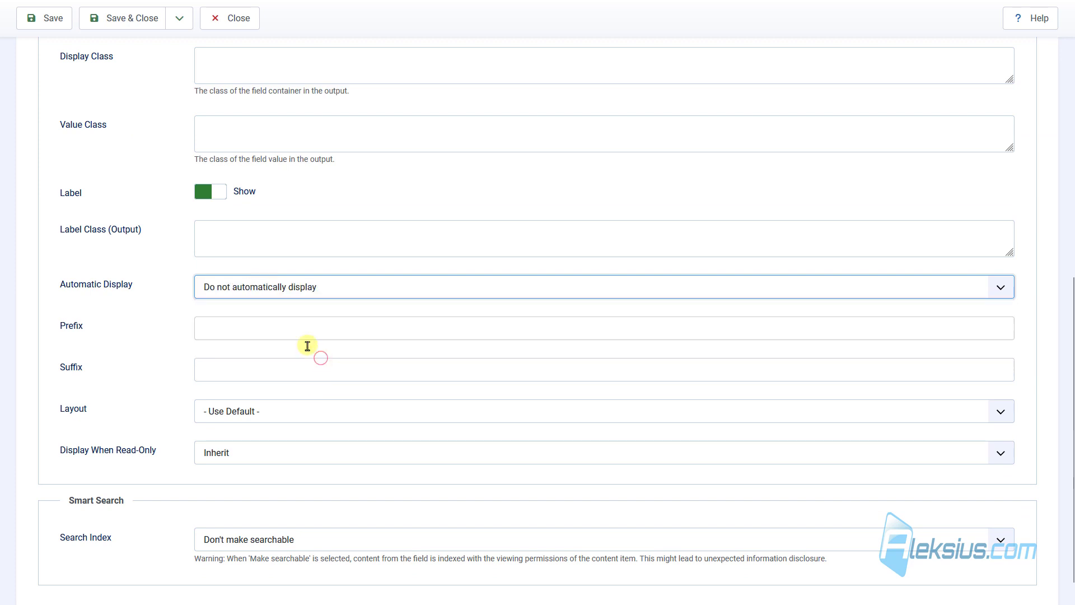
click(50, 18)
Reload the Test 1 page and confirm only Price and Date remain.
key(ctrl+Tab)
key(F5)
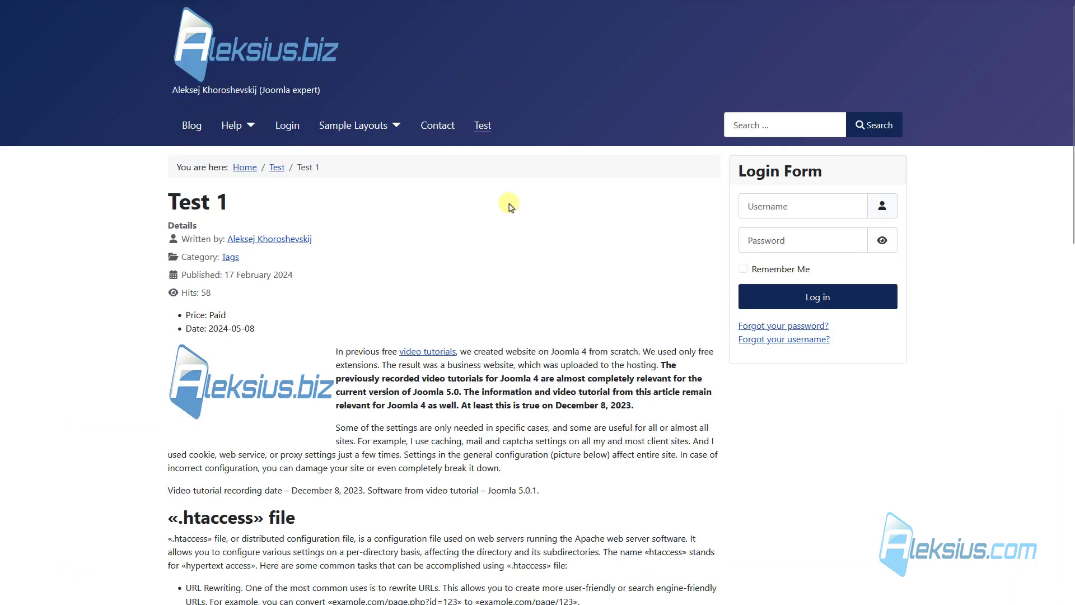
scroll(511, 201, down, 1)
scroll(186, 306, down, 10)
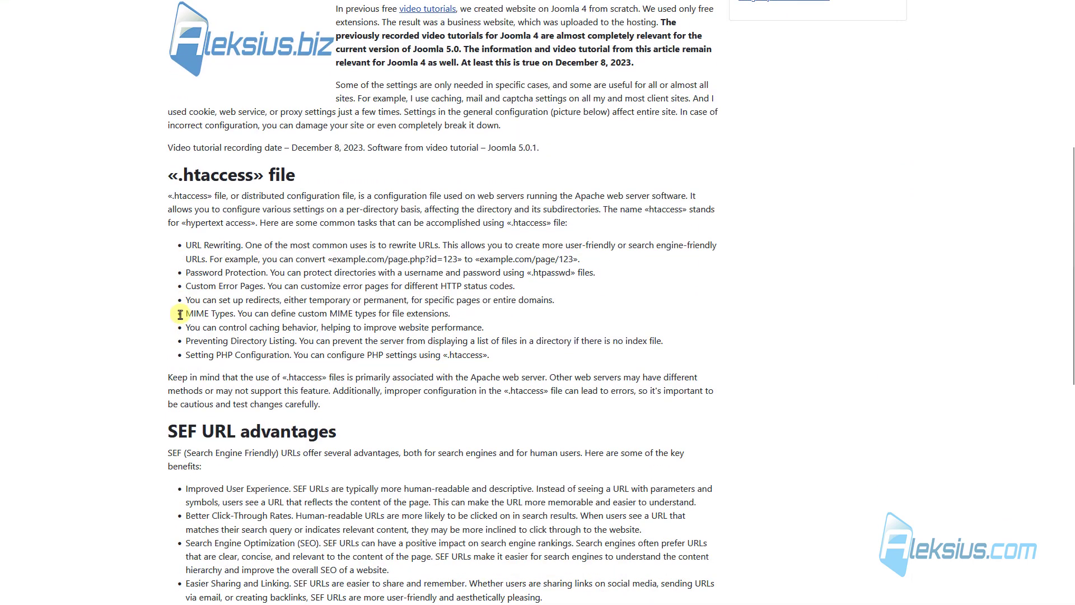
scroll(180, 317, down, 3)
scroll(176, 314, up, 12)
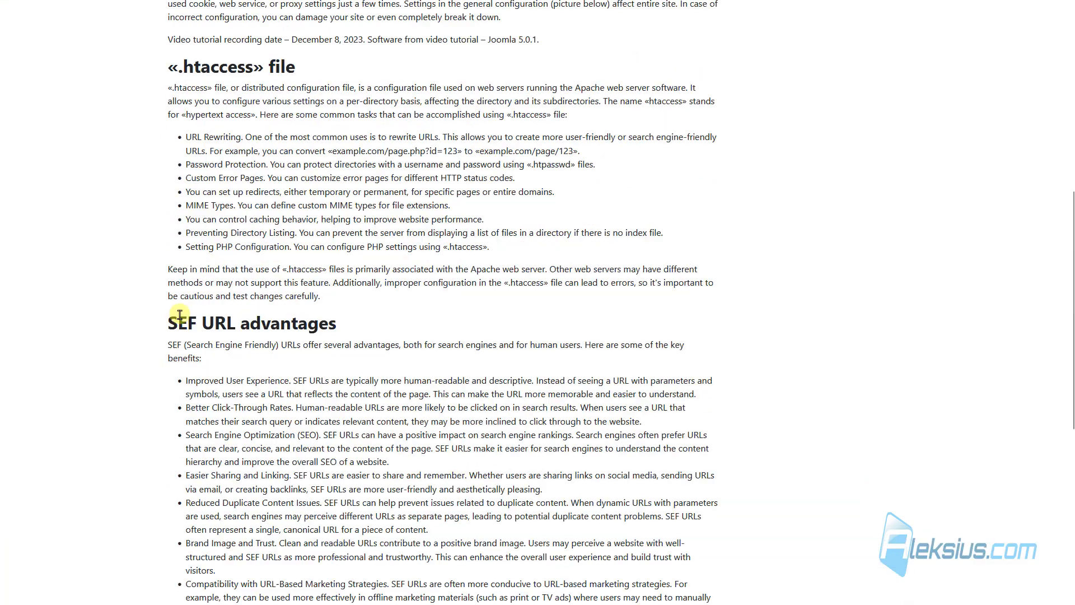
scroll(472, 446, down, 2)
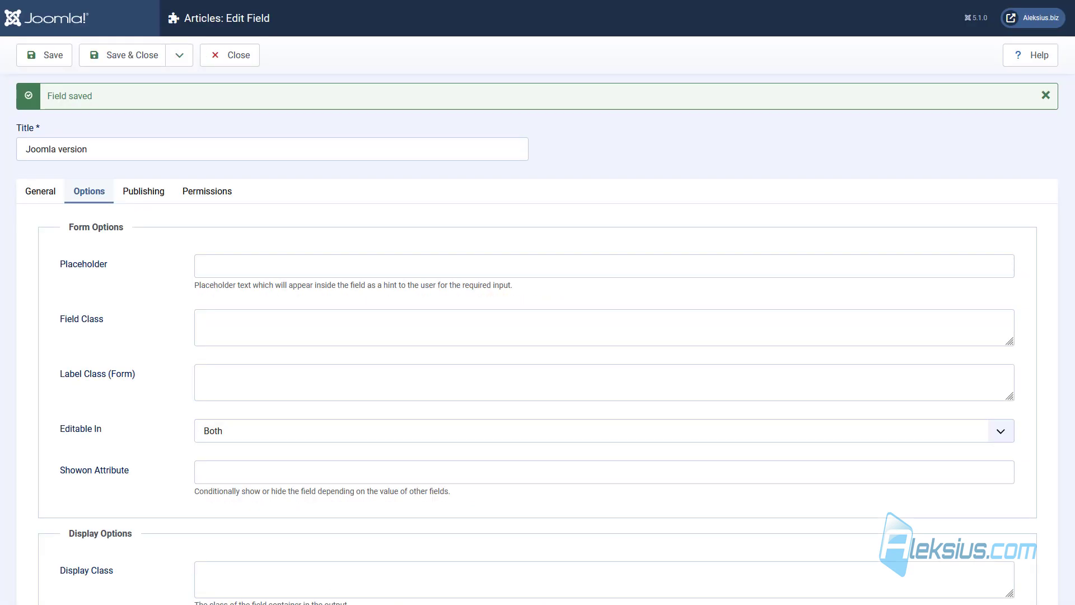
scroll(268, 159, down, 4)
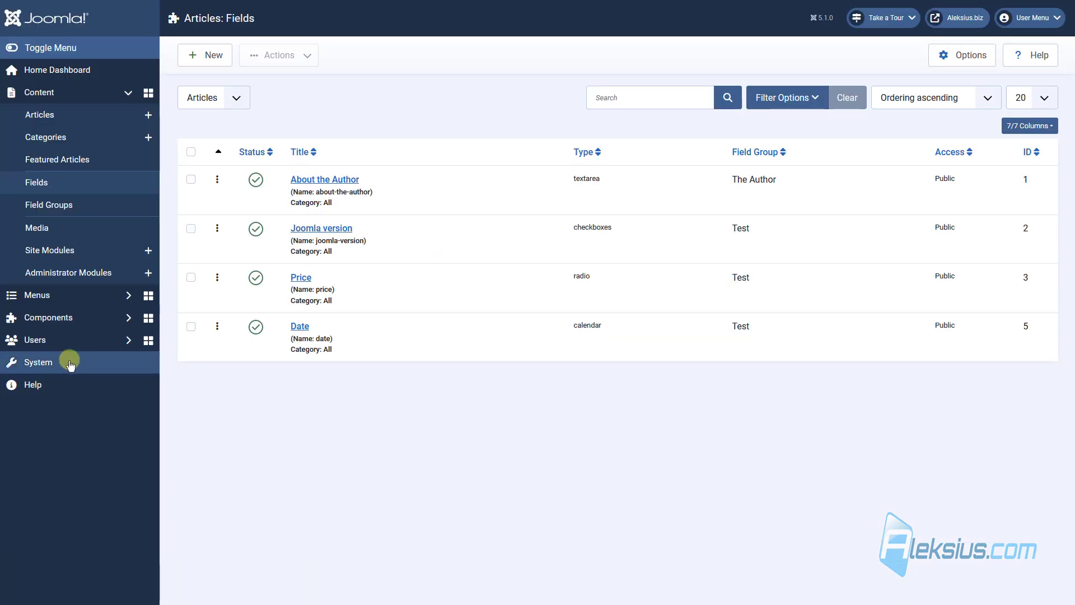
Filter Plugins to type fields and review the Fields - Text plugin without changes.
click(63, 358)
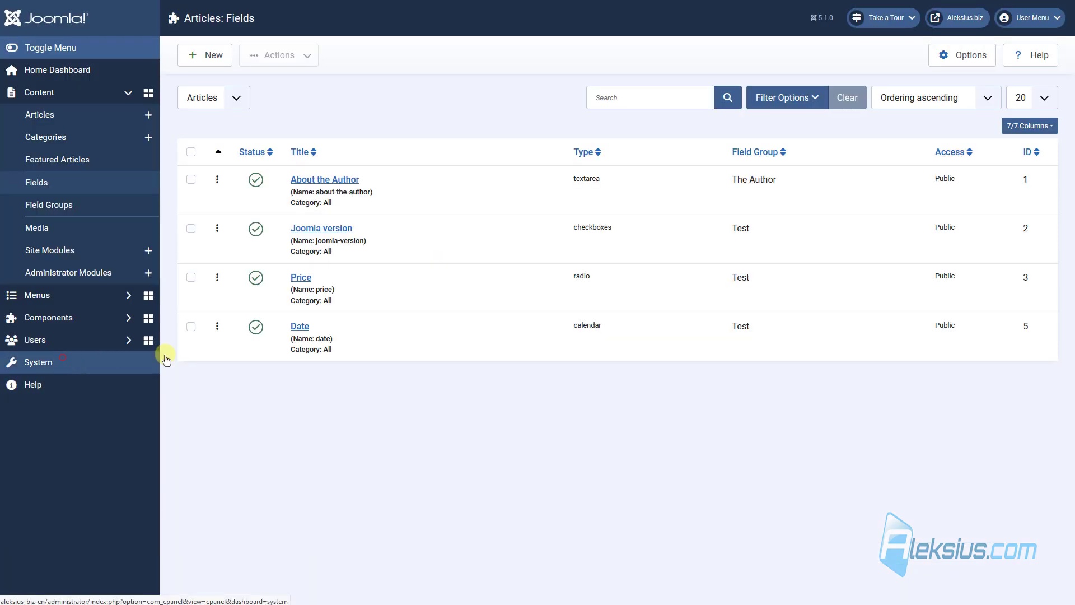
click(503, 324)
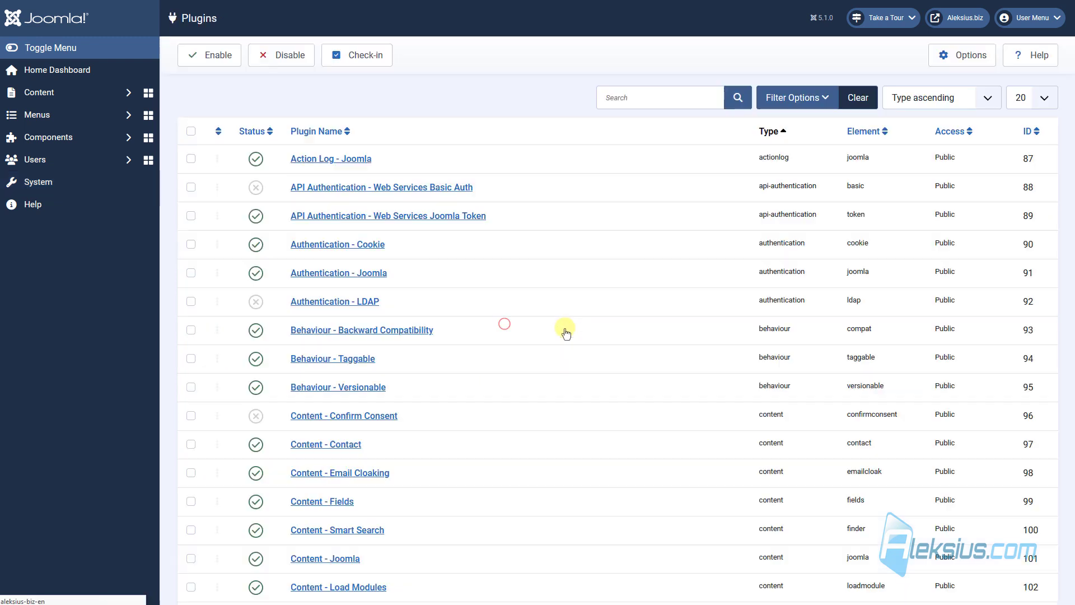
click(794, 97)
click(396, 136)
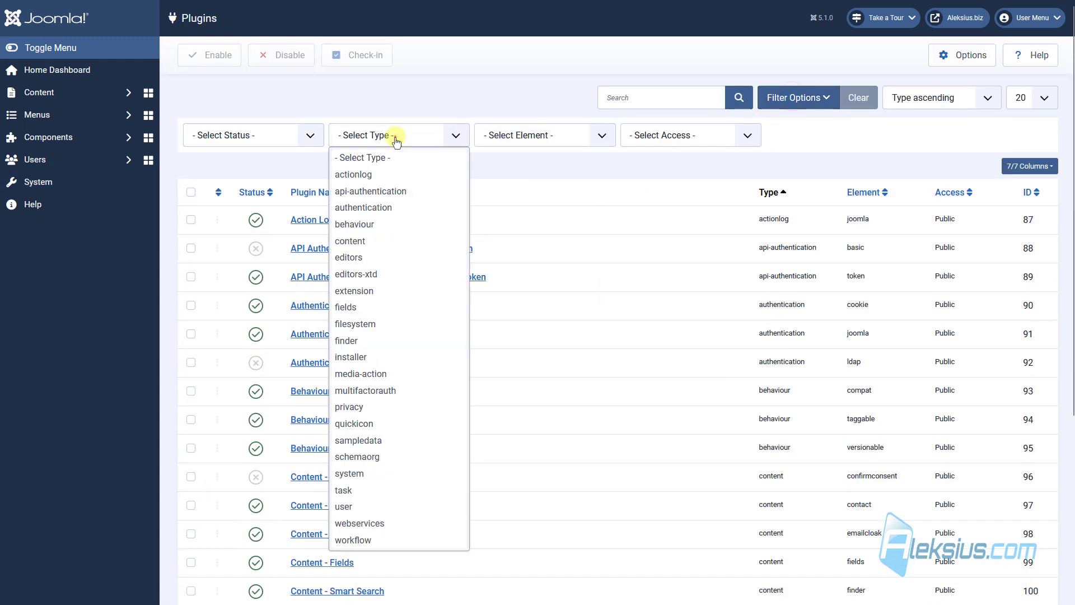
click(427, 307)
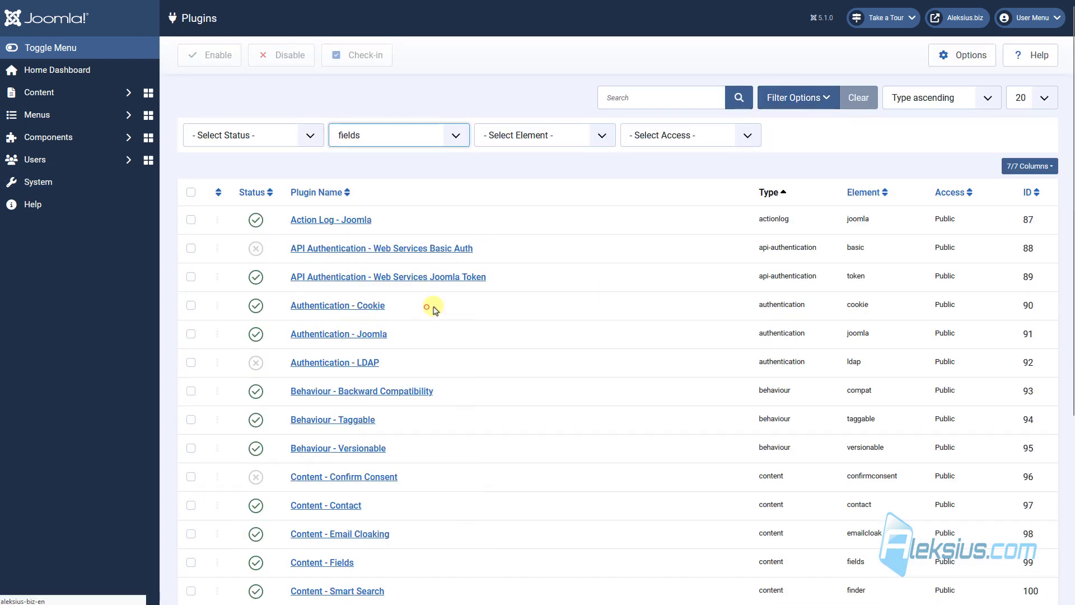
scroll(365, 216, down, 2)
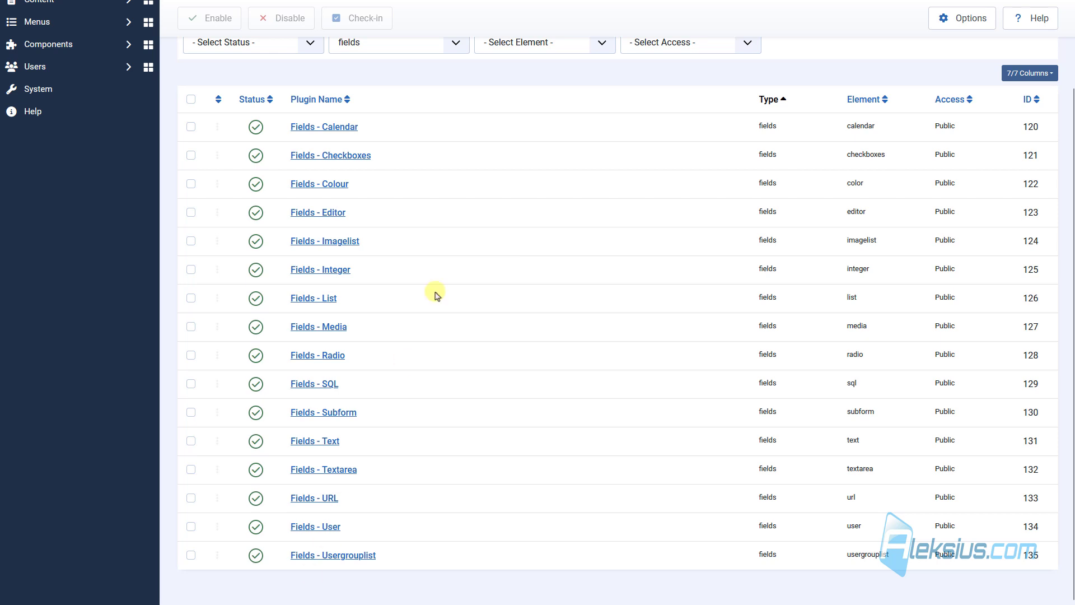
click(328, 441)
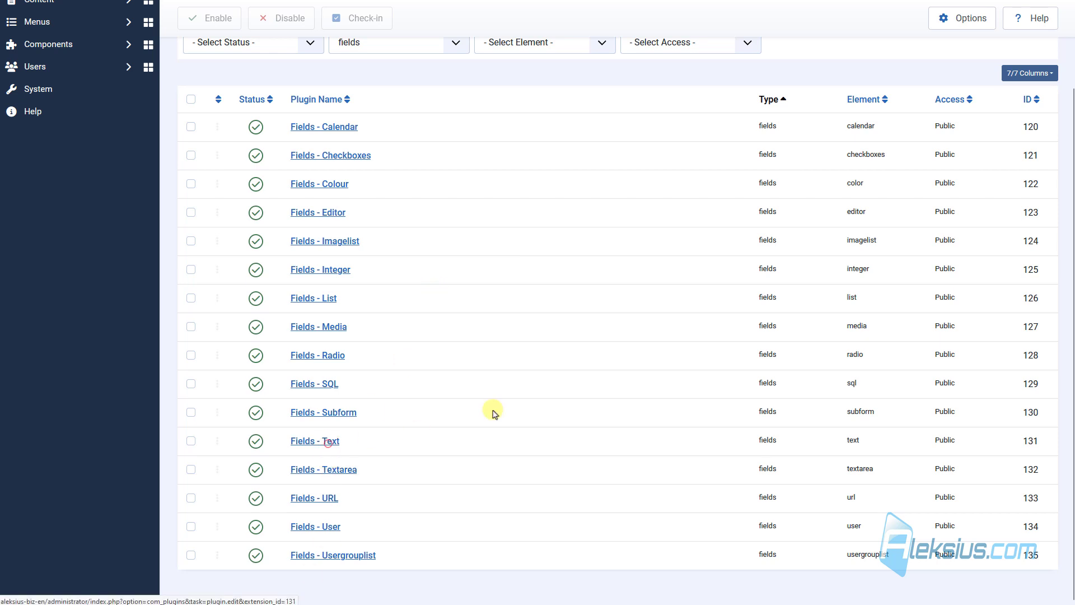
click(248, 215)
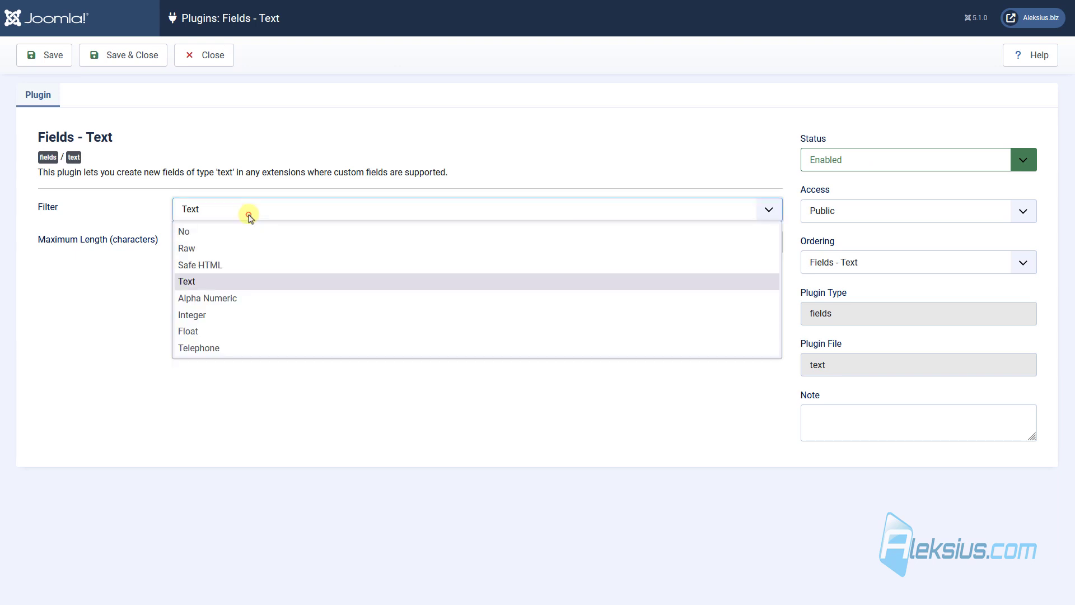
click(248, 215)
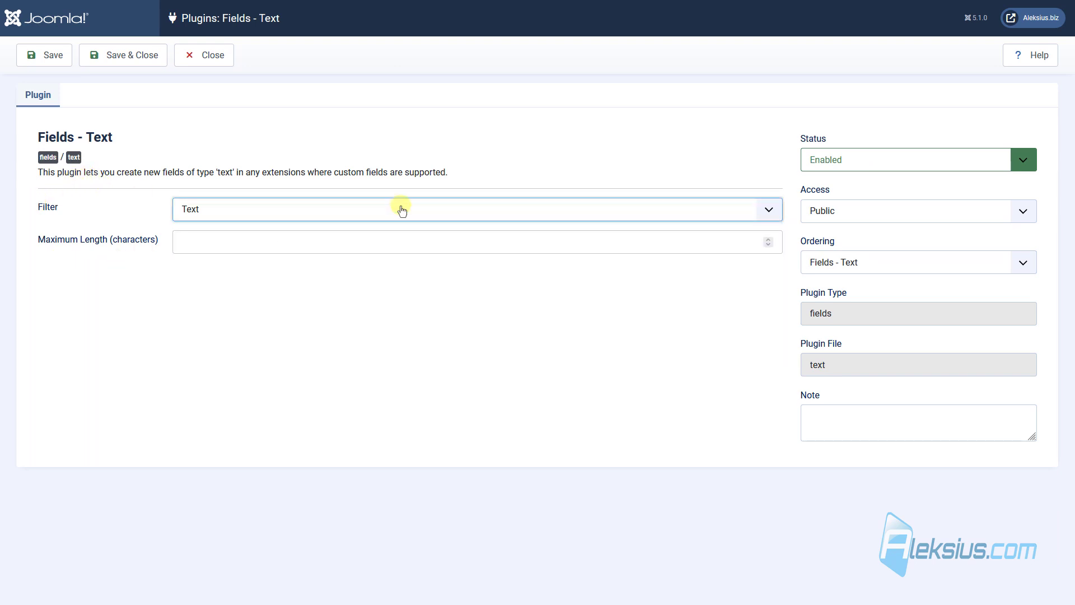
click(211, 61)
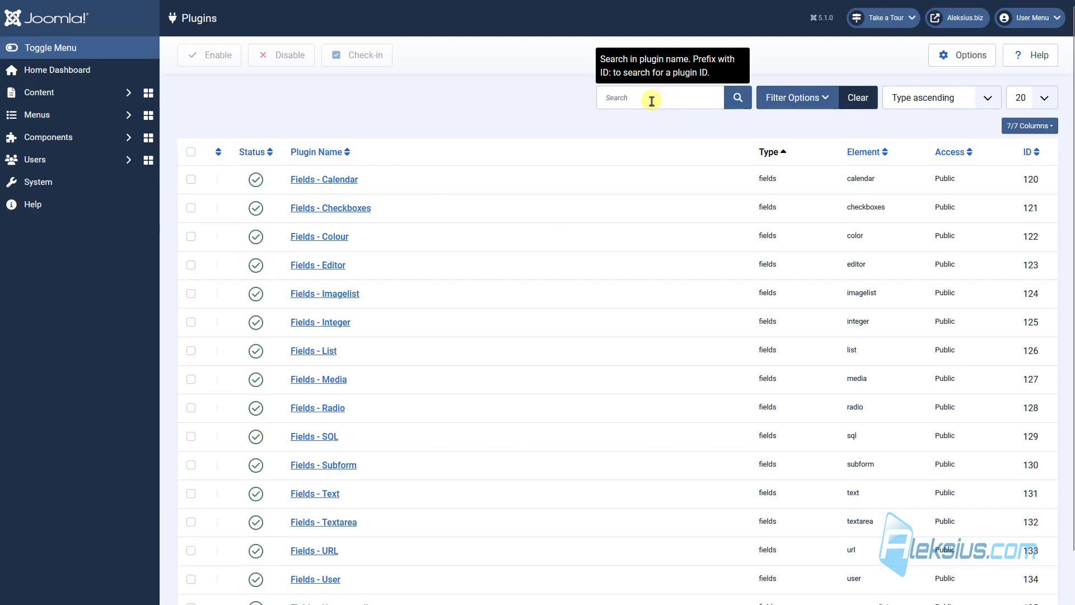
Filter Plugins to type content matching 'Field' and review the Content - Fields syntax.
click(785, 110)
click(391, 145)
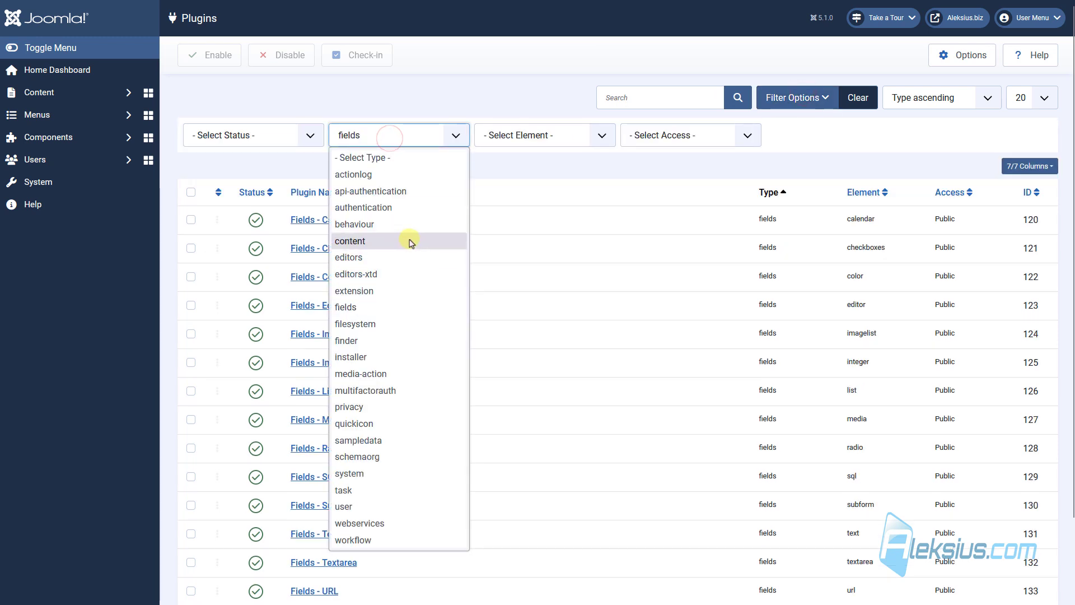
click(410, 240)
text(Field)
key(Return)
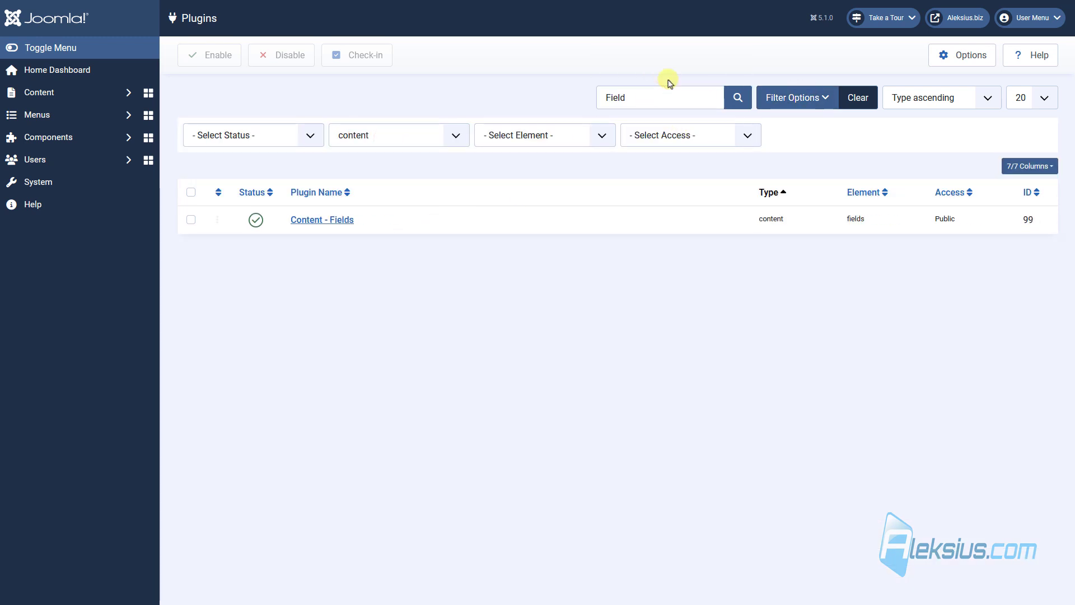
click(351, 220)
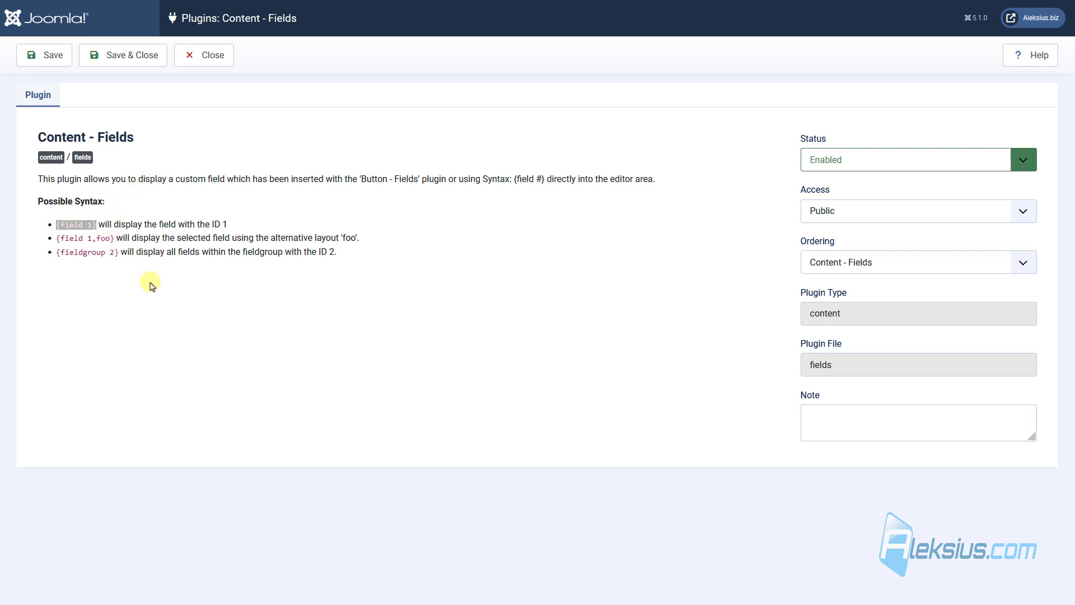
click(227, 56)
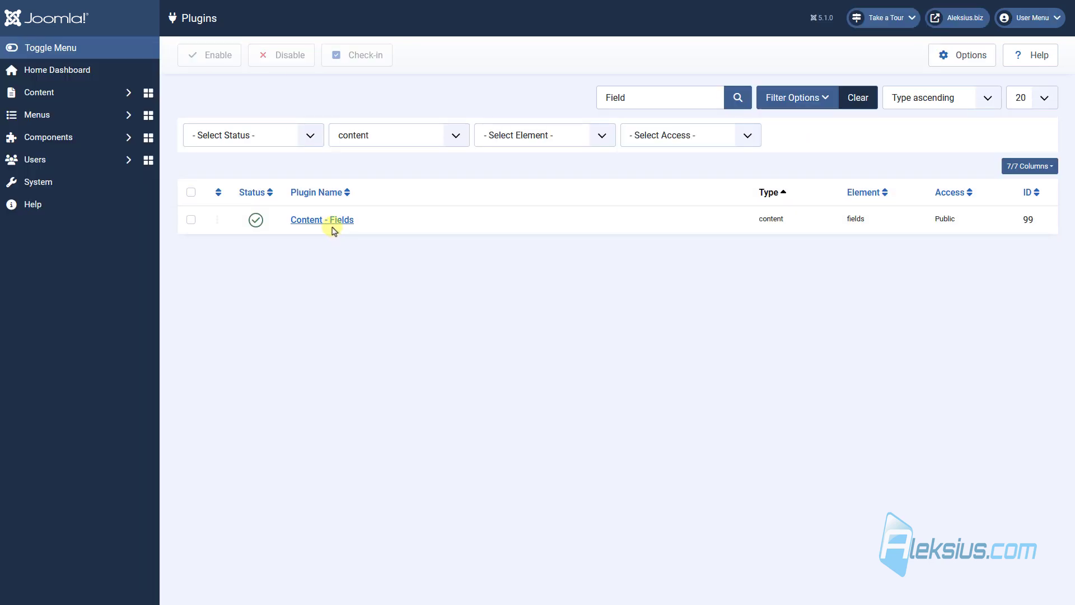
Open Test 1 and add an empty paragraph below the «.htaccess» heading.
click(92, 91)
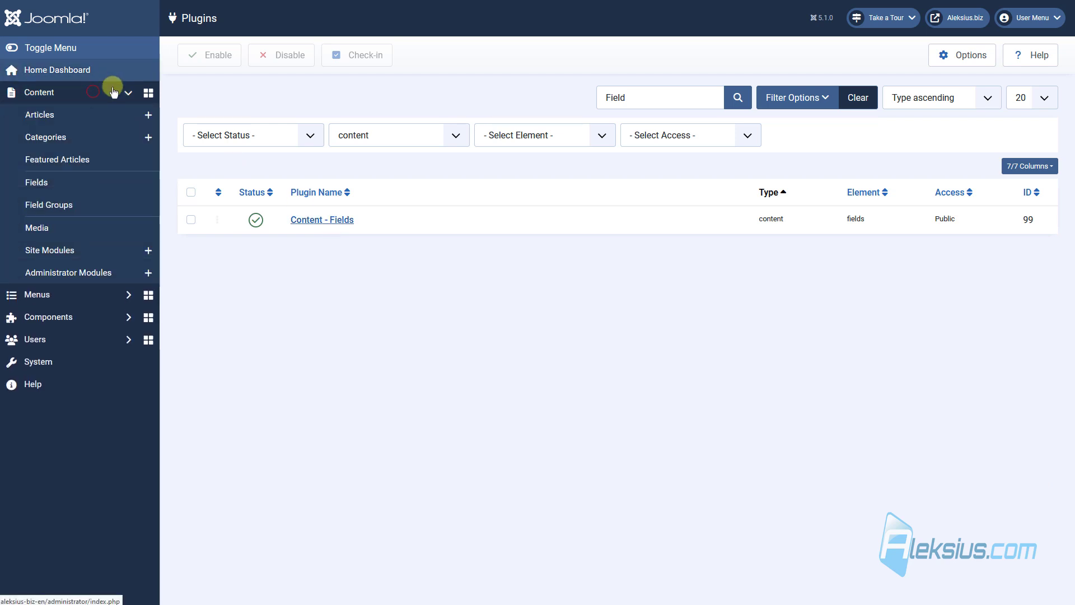
click(84, 114)
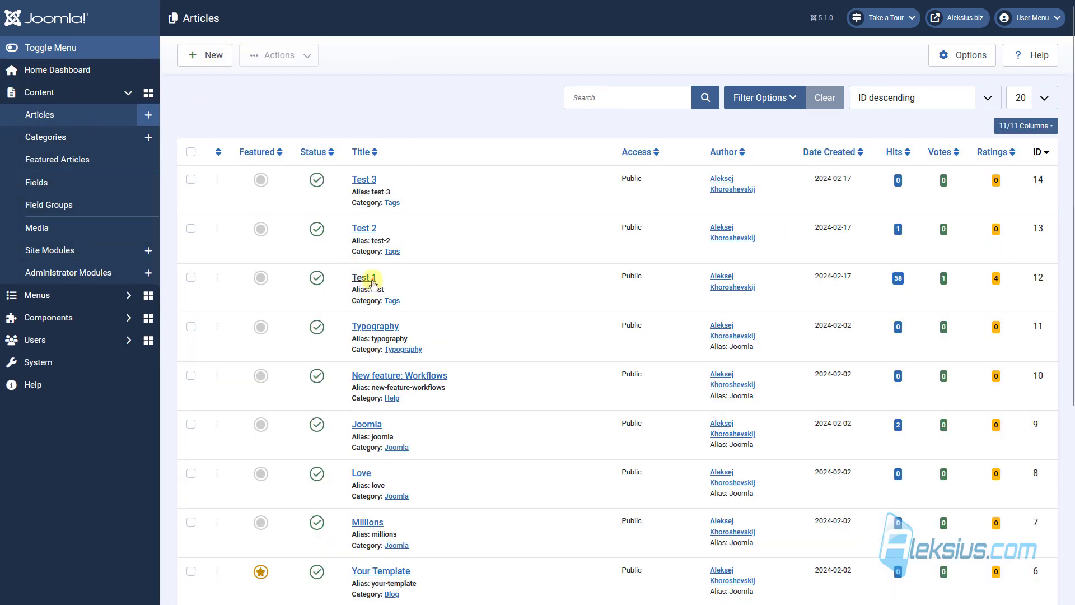
click(372, 278)
click(30, 159)
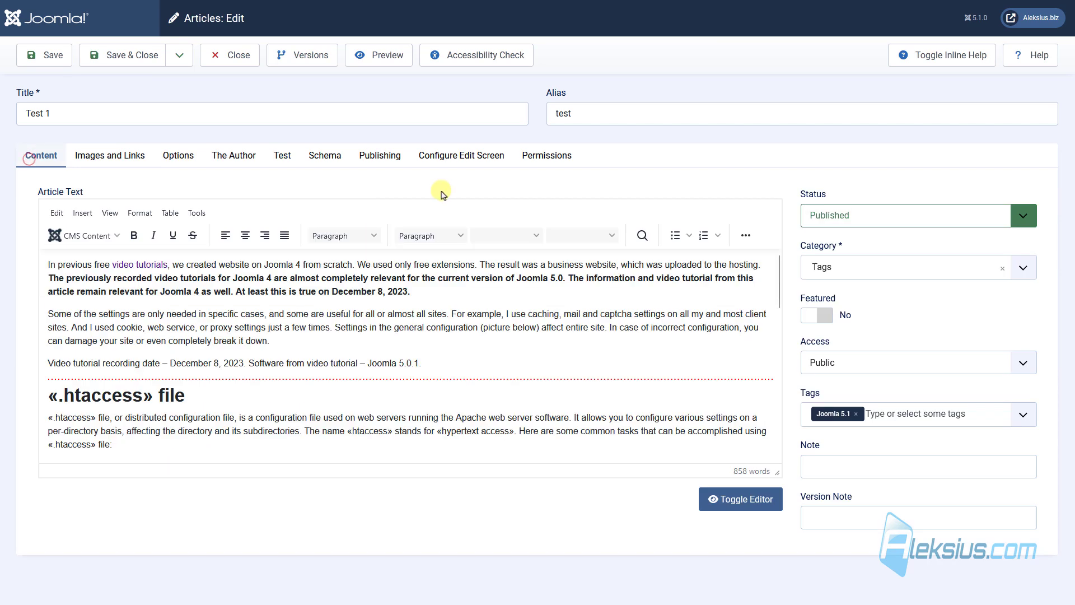
click(60, 419)
key(Return)
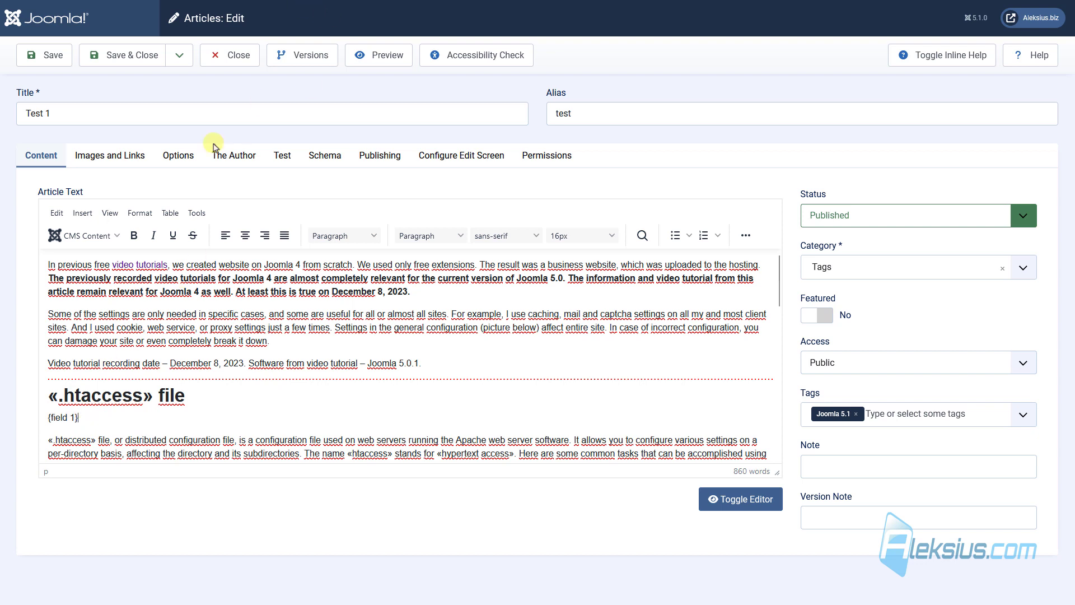
Confirm the Joomla version field's ID is 2 and change the shortcode to {field 2}.
double_click(73, 419)
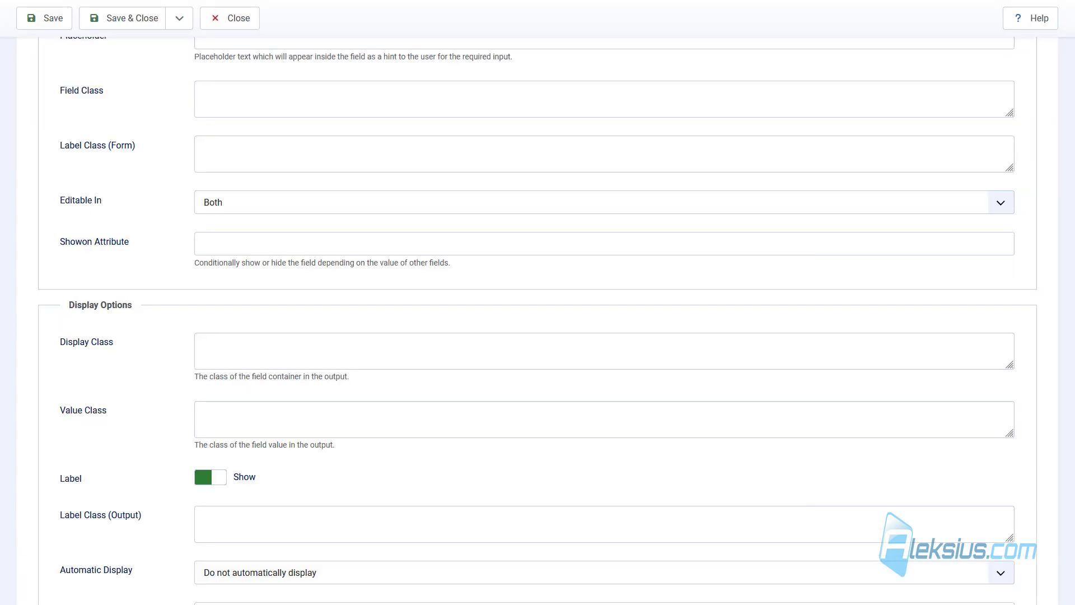
scroll(413, 277, up, 5)
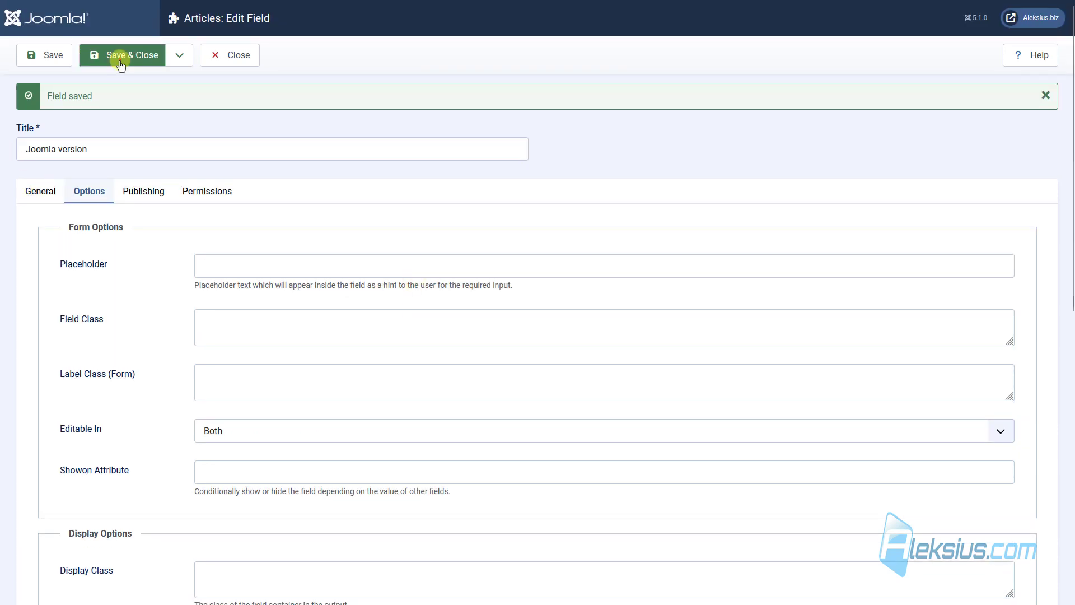
click(118, 54)
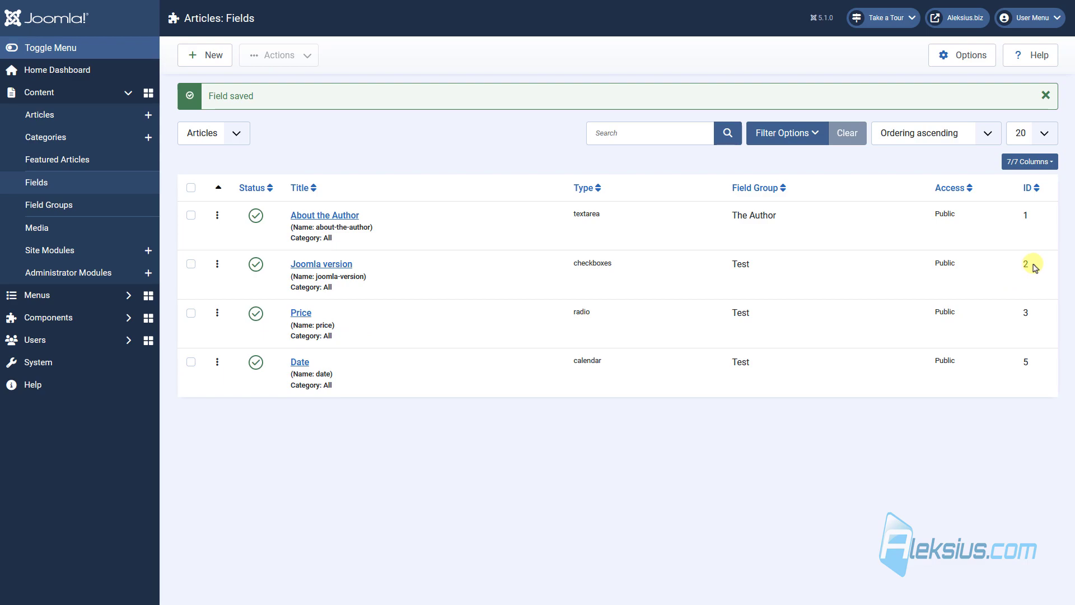
mouse_move(1031, 263)
mouse_down()
mouse_move(1017, 263)
mouse_move(1028, 263)
mouse_up()
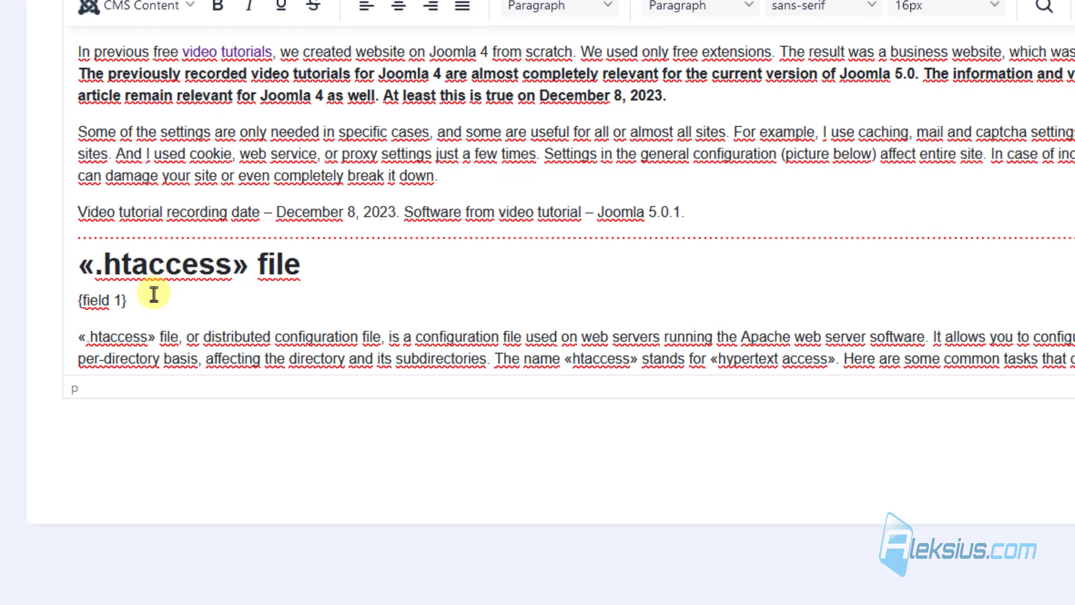
double_click(139, 246)
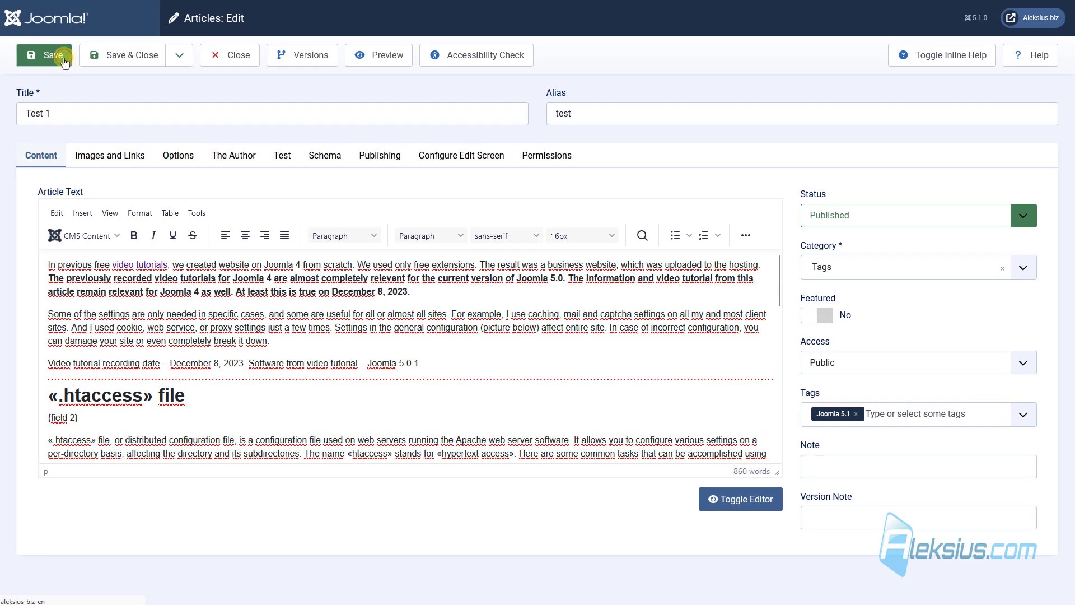
Save Test 1 and reload the site to see the new Joomla version line.
click(64, 57)
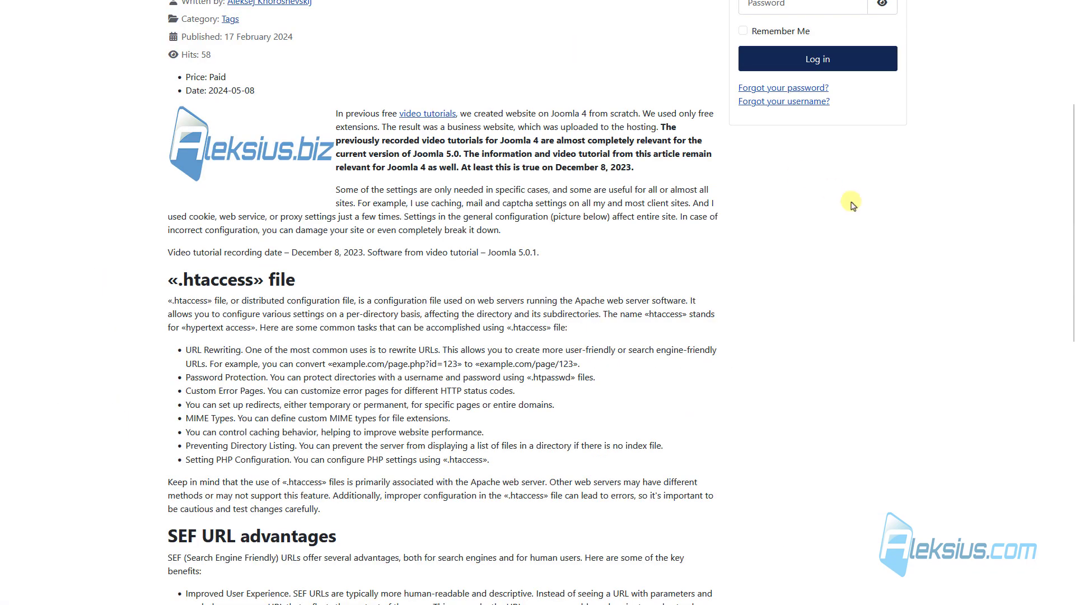
key(F5)
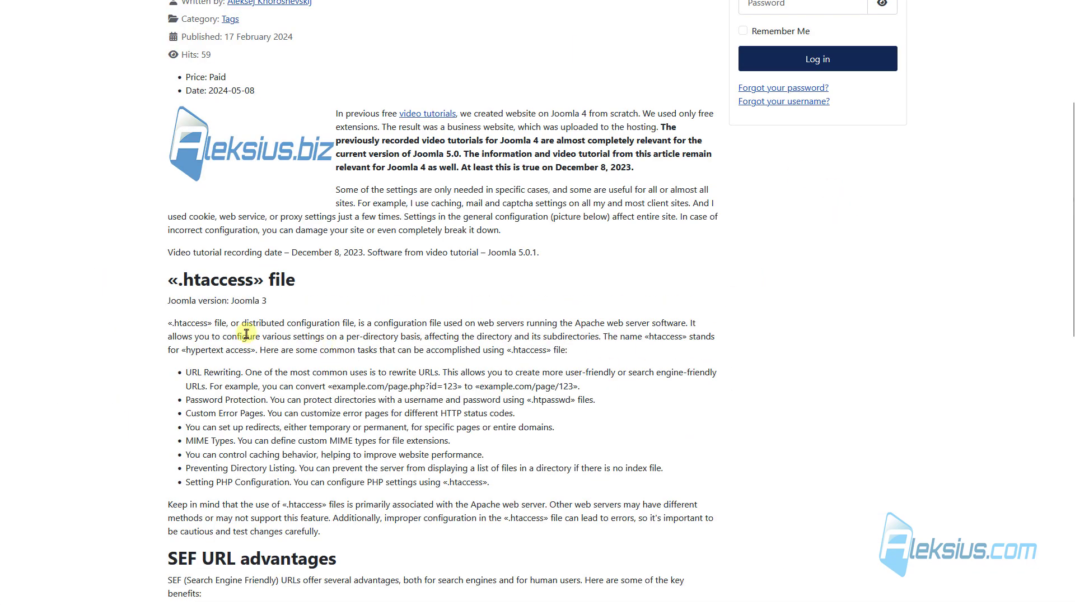
triple_click(228, 306)
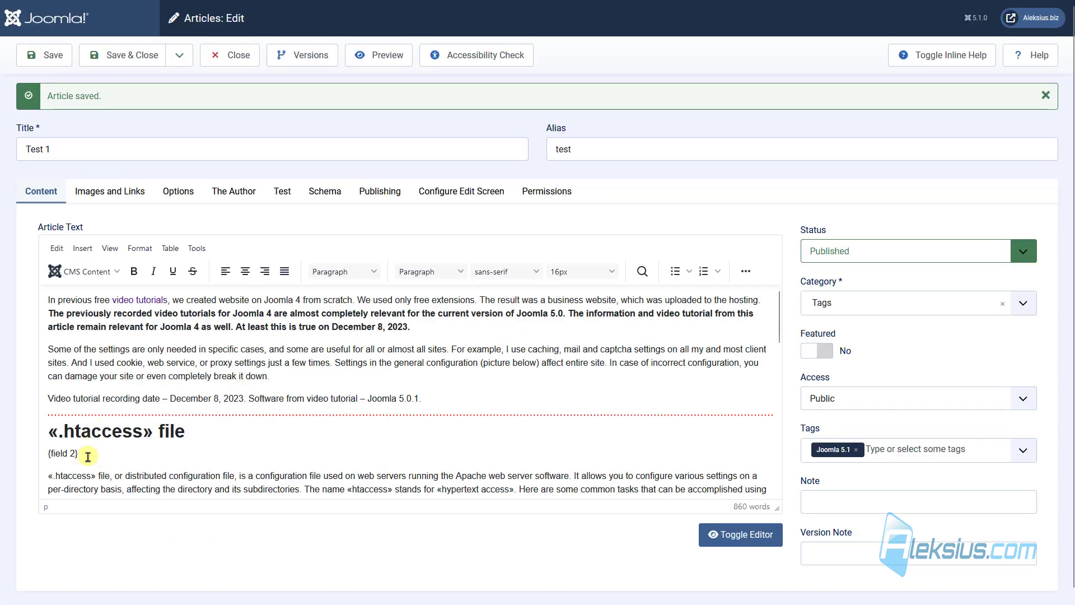
Replace the {field 2} line by inserting the Joomla version field from the editor's Fields list.
triple_click(84, 453)
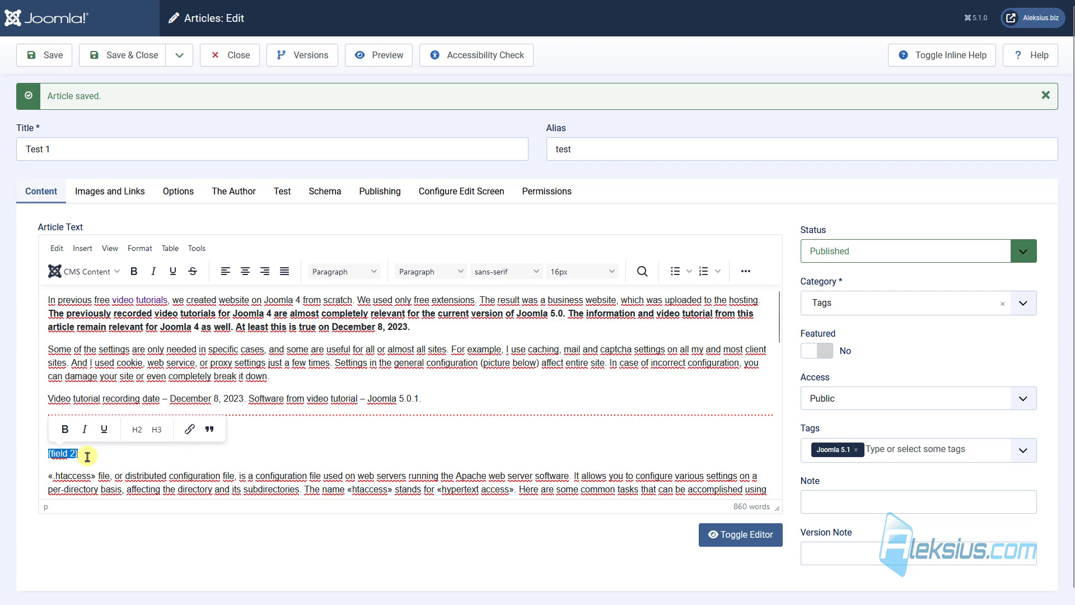
key(Delete)
click(116, 271)
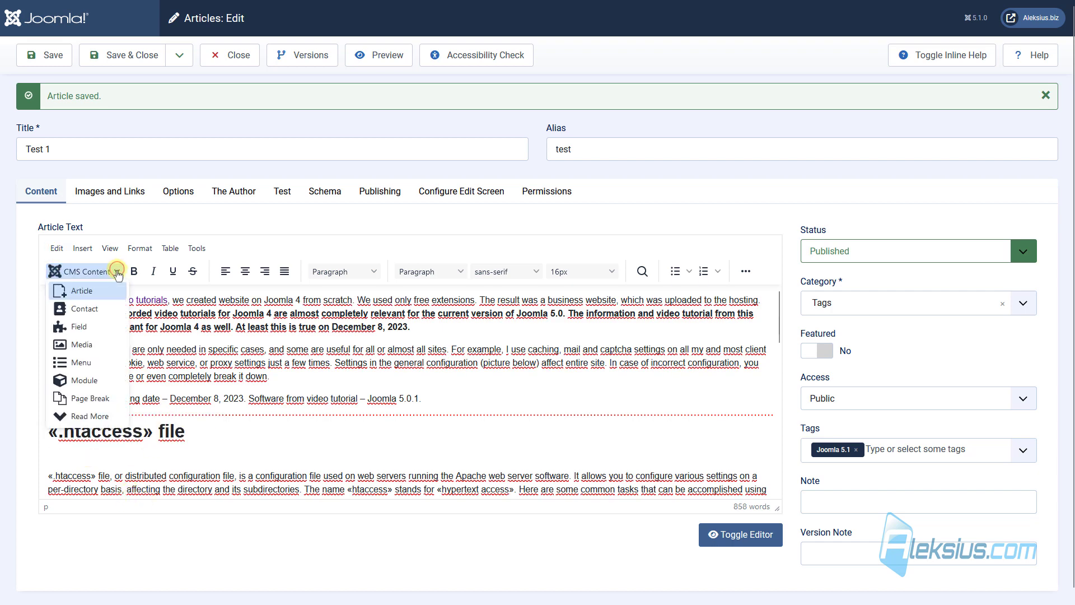
click(99, 330)
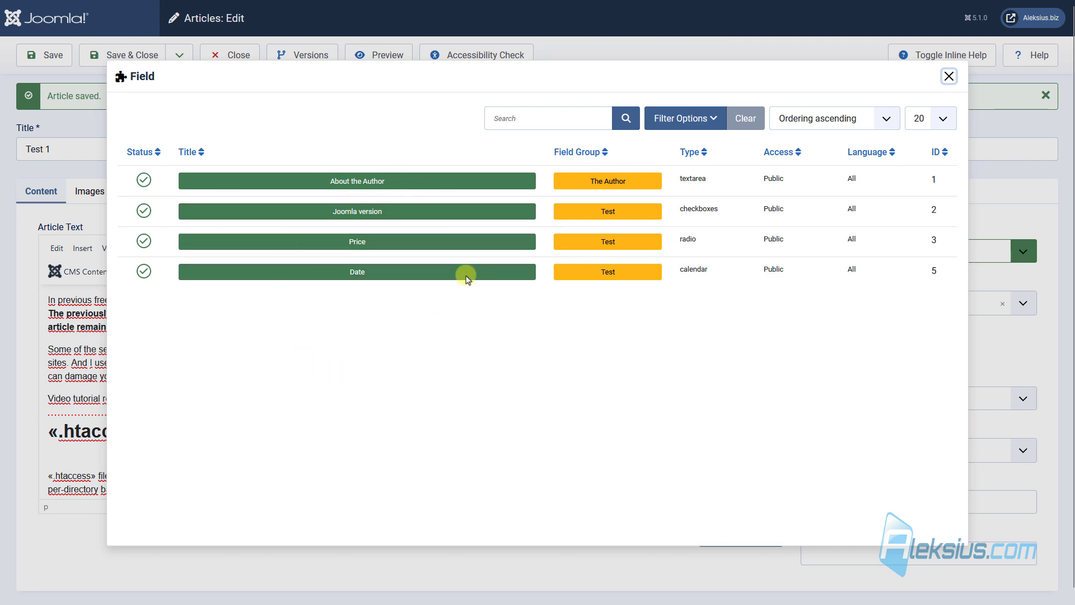
click(363, 212)
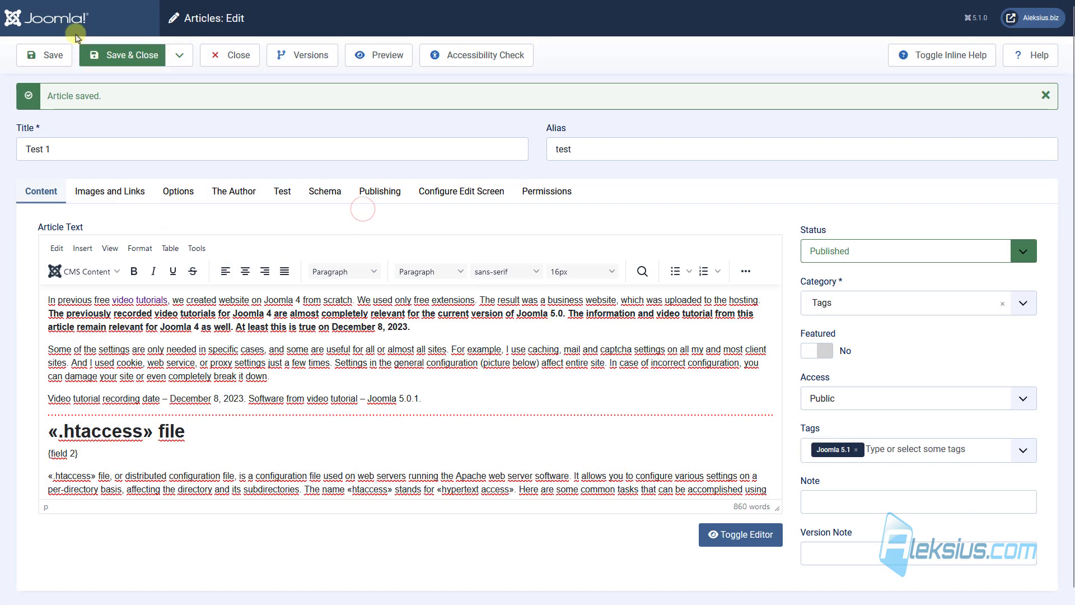
click(35, 56)
Reload the site article and confirm 'Joomla version: Joomla 3' under the .htaccess heading.
key(ctrl+Tab)
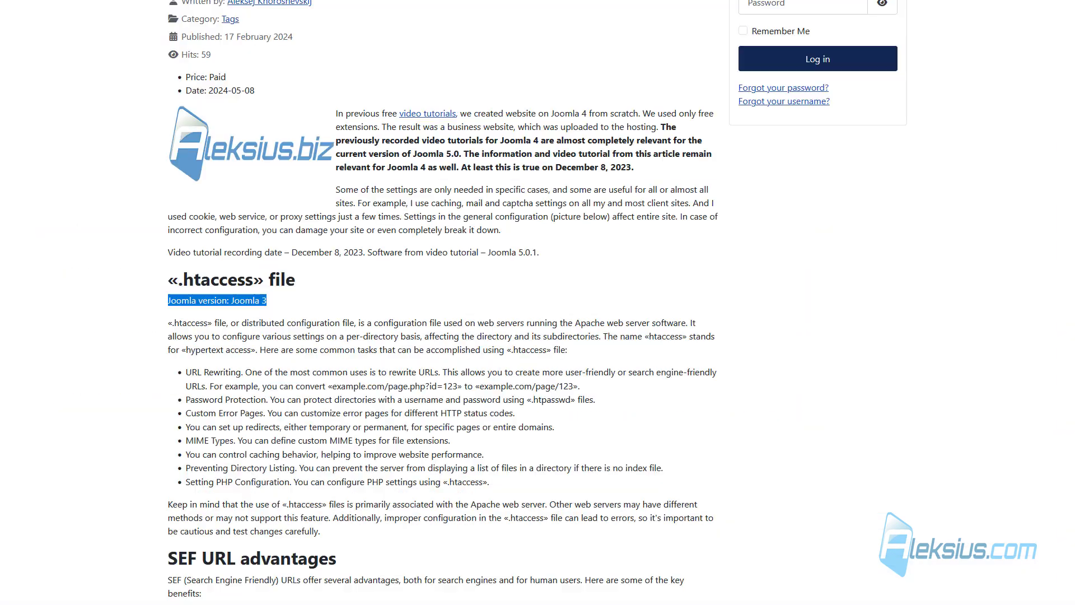
key(F5)
triple_click(274, 318)
triple_click(263, 301)
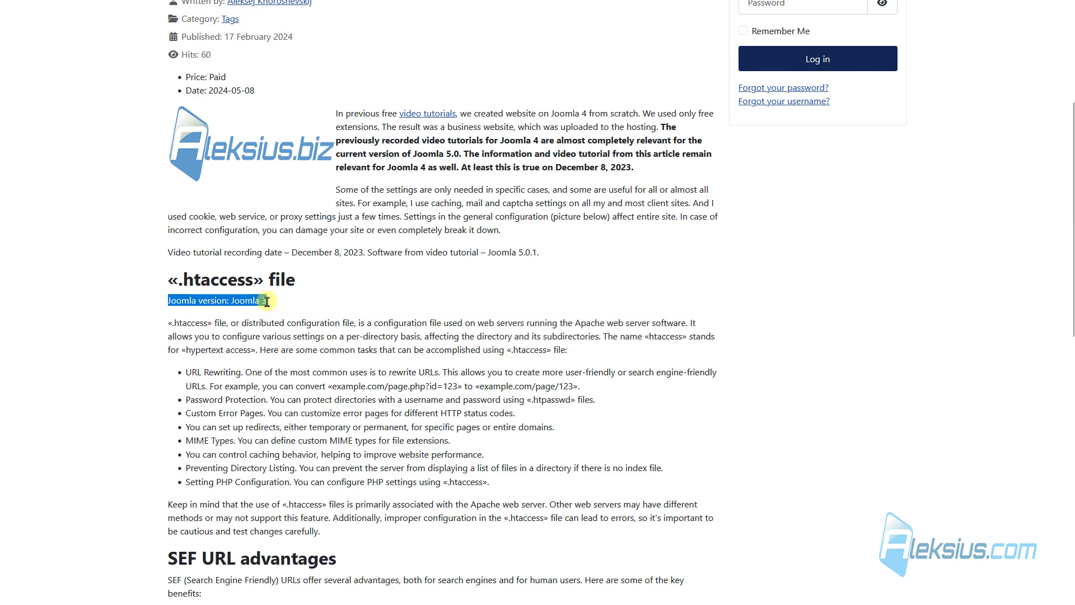
Set Automatic Display to Before Display Content with the label hidden and save.
key(ctrl+Tab)
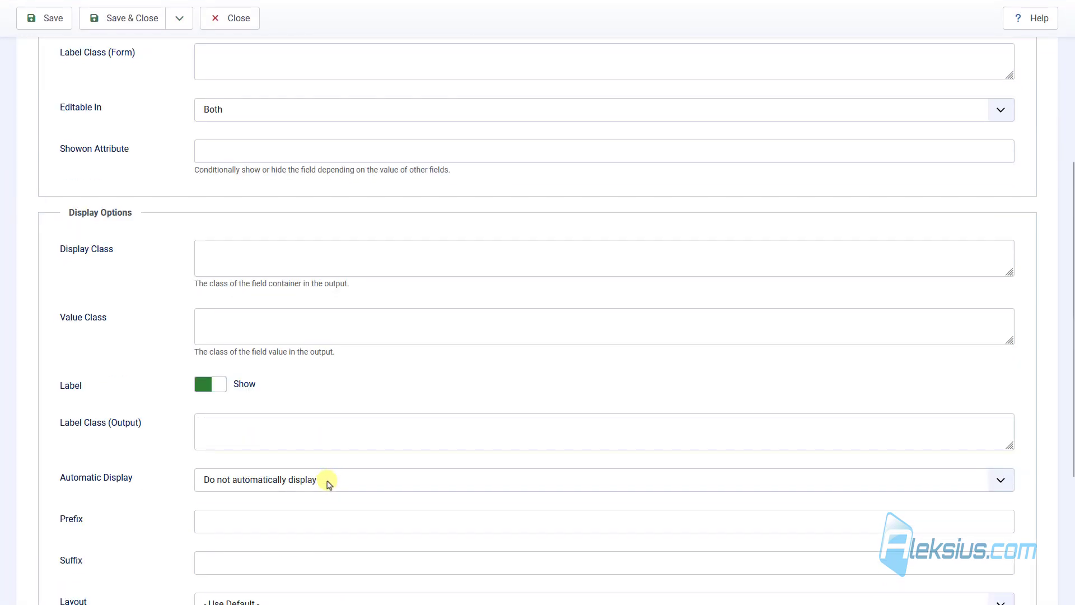
click(266, 488)
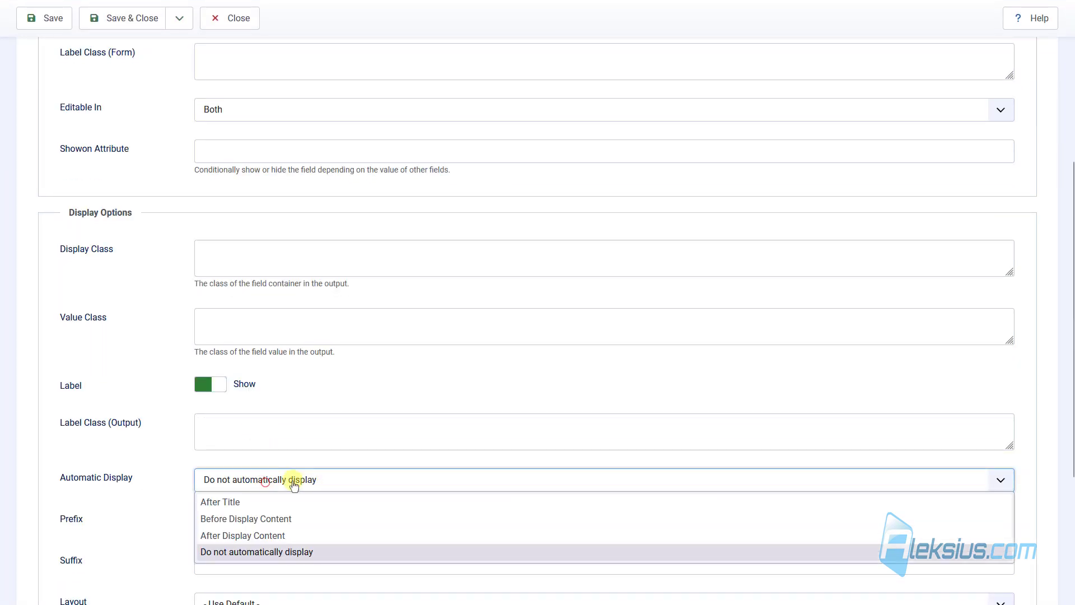
click(298, 536)
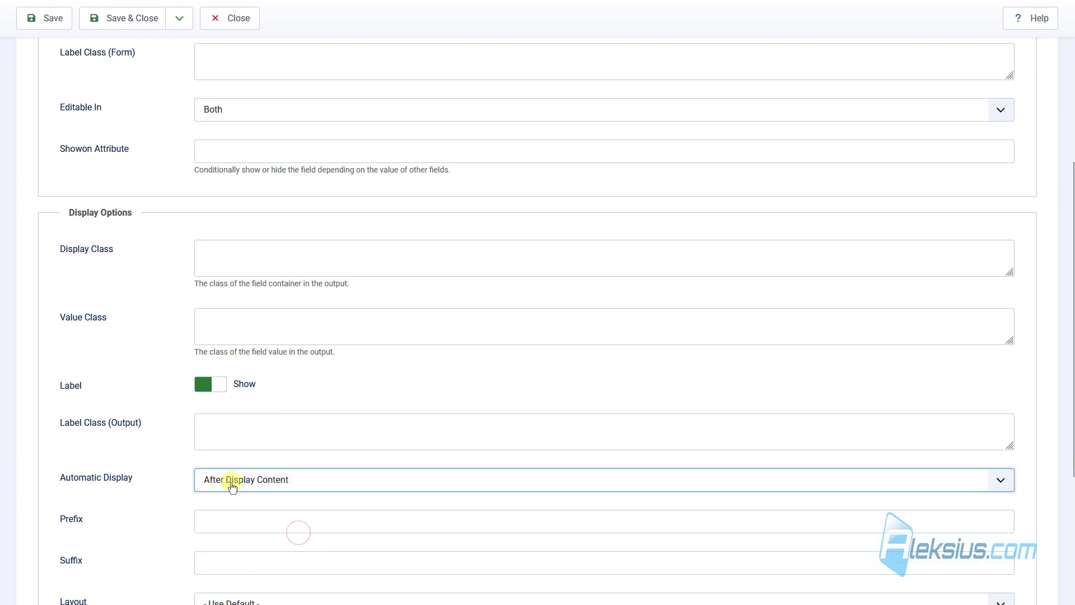
click(216, 384)
click(232, 426)
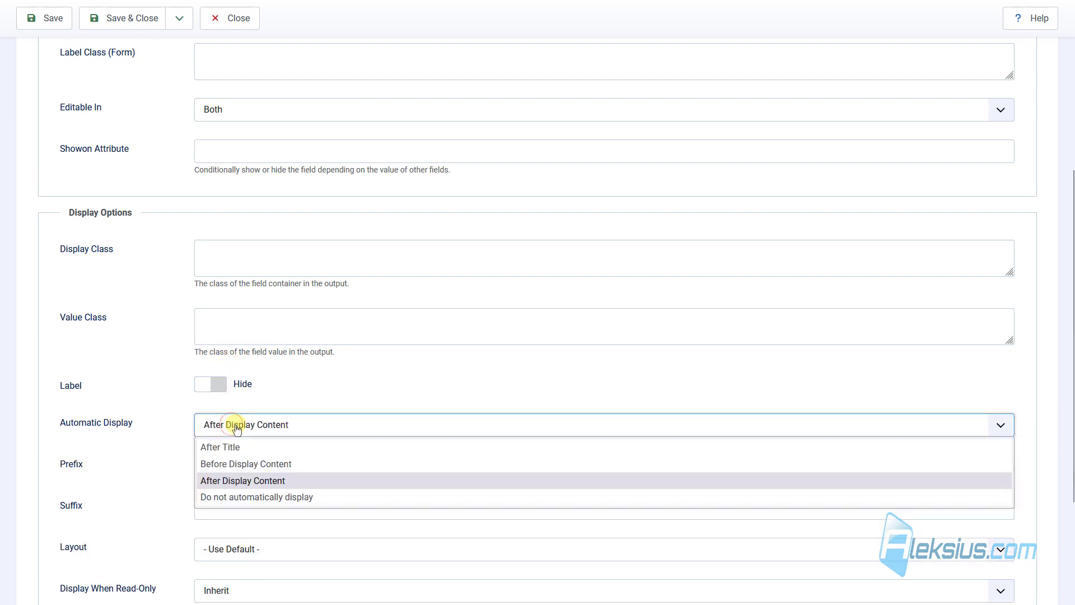
click(246, 463)
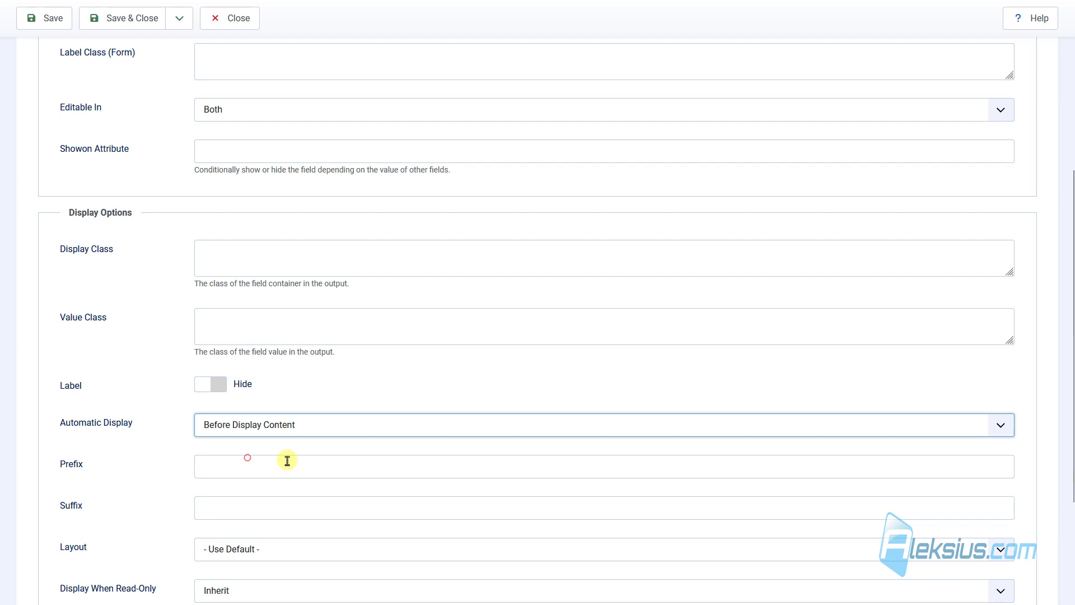
click(34, 20)
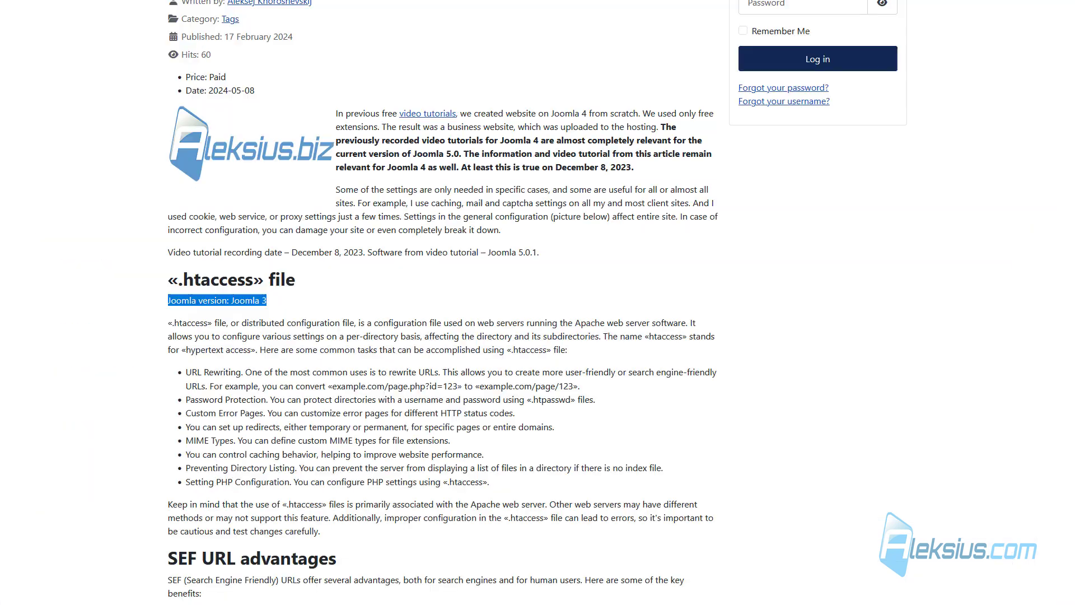
Switch the field's Label back to Show and save.
scroll(590, 229, up, 4)
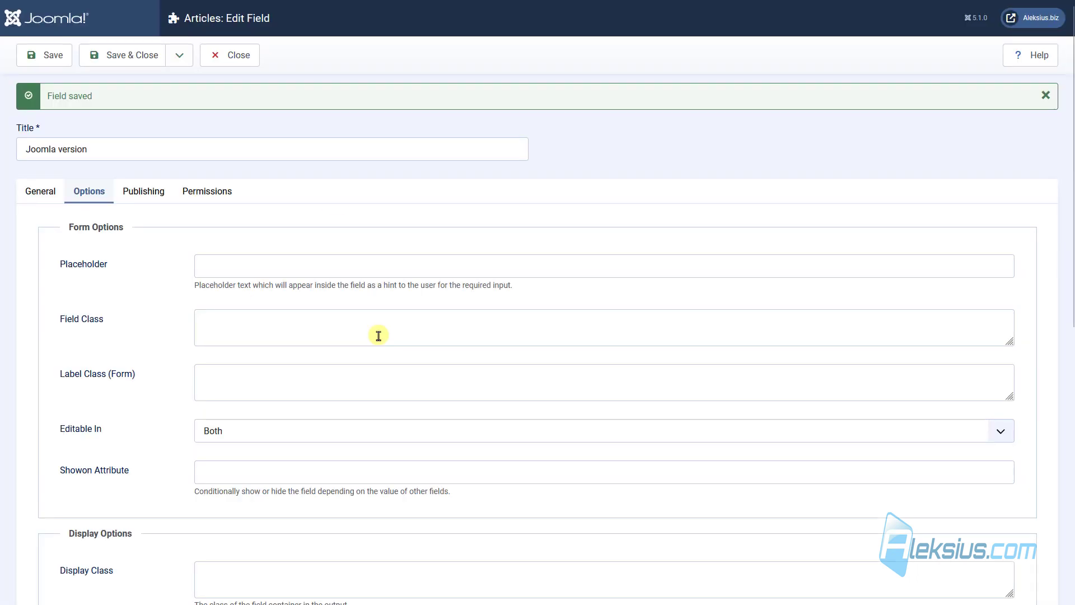
scroll(378, 342, down, 4)
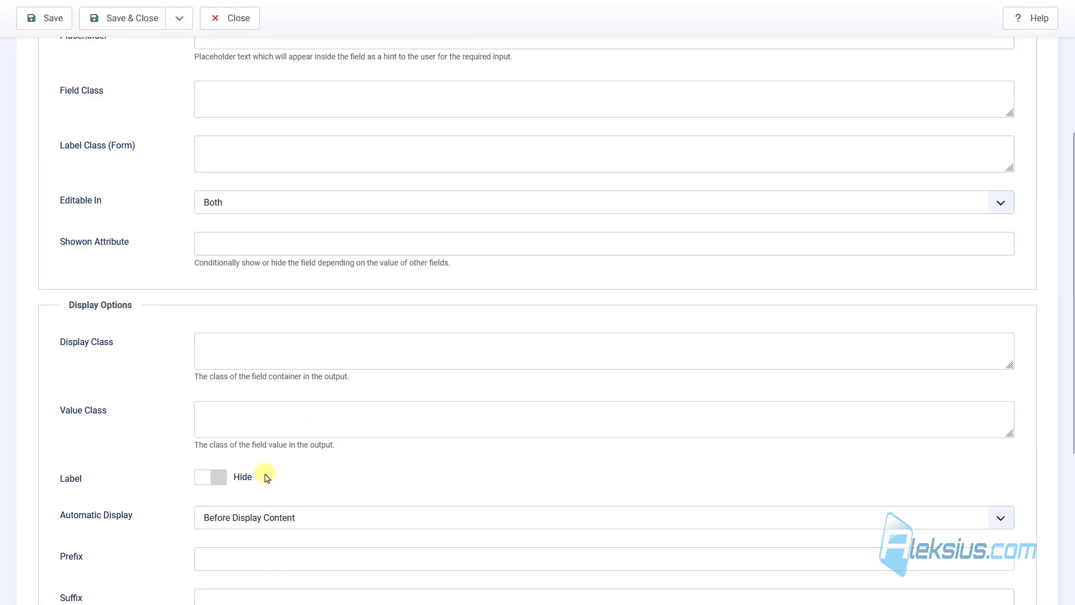
click(211, 476)
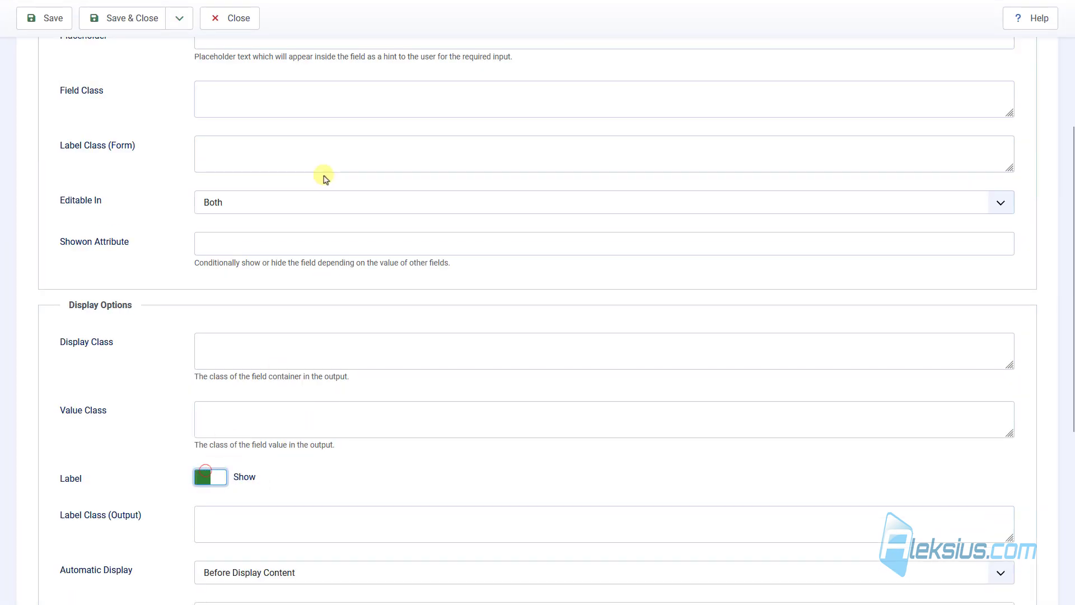
click(53, 18)
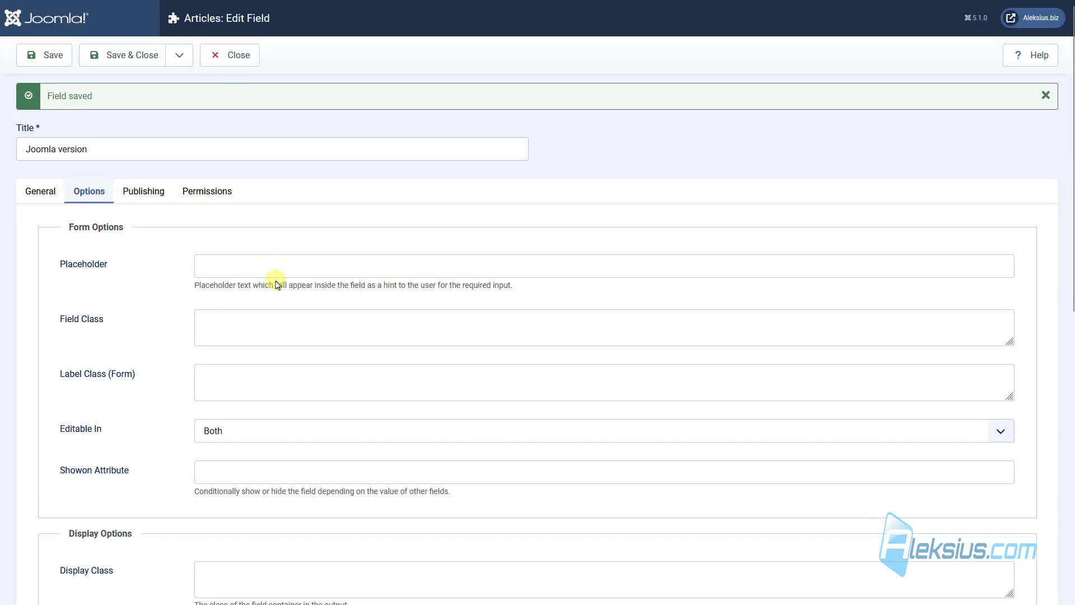
Scroll down to the Smart Search section and check the field's Search Index setting.
scroll(275, 286, down, 5)
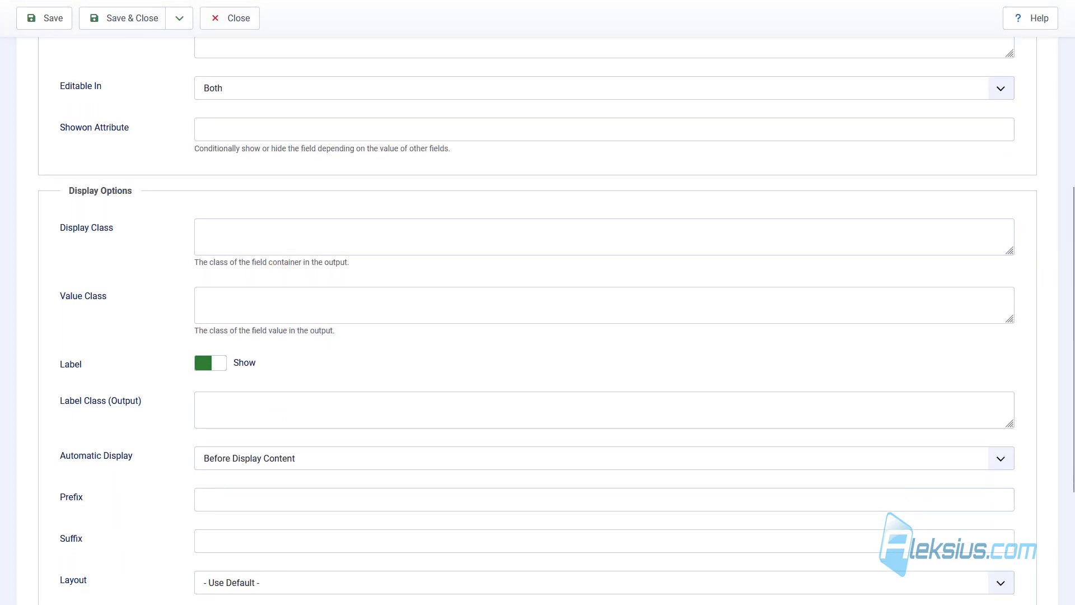
scroll(219, 190, down, 4)
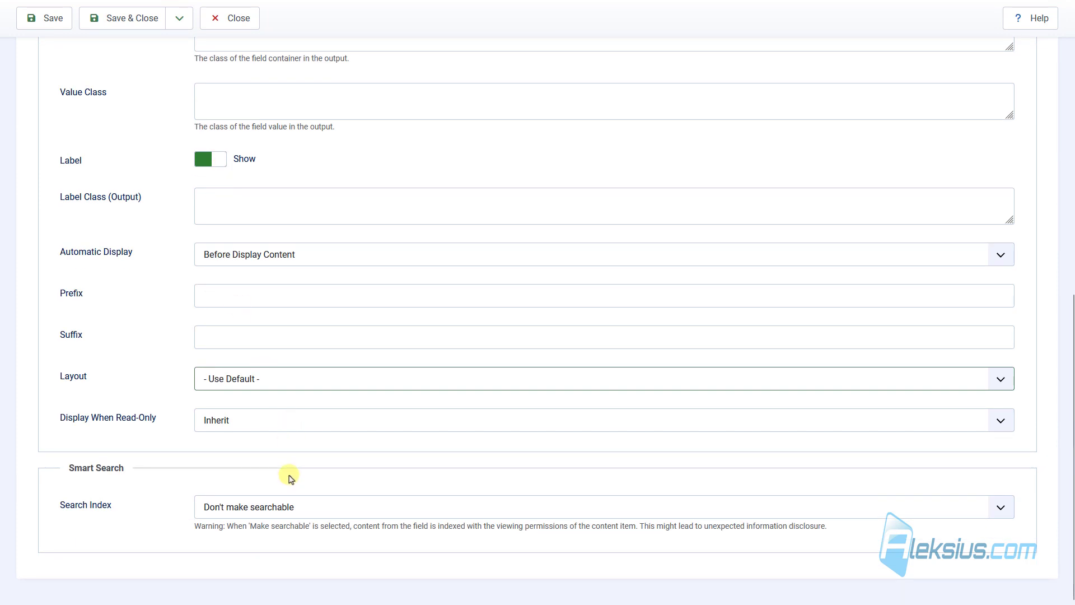
click(246, 508)
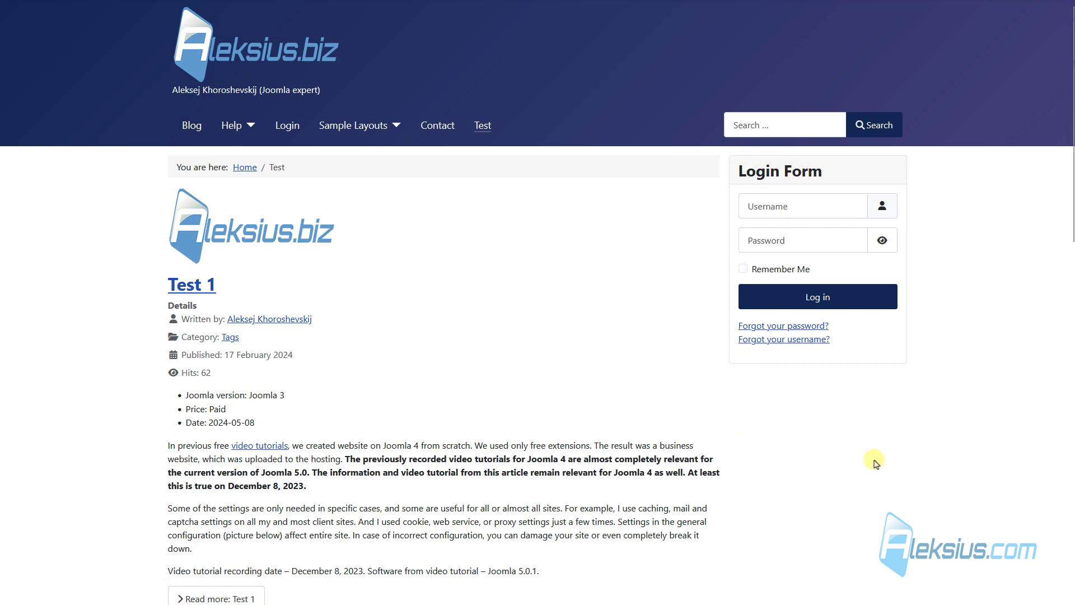
Scroll through the Test category articles to review their Joomla version and price.
scroll(399, 248, down, 5)
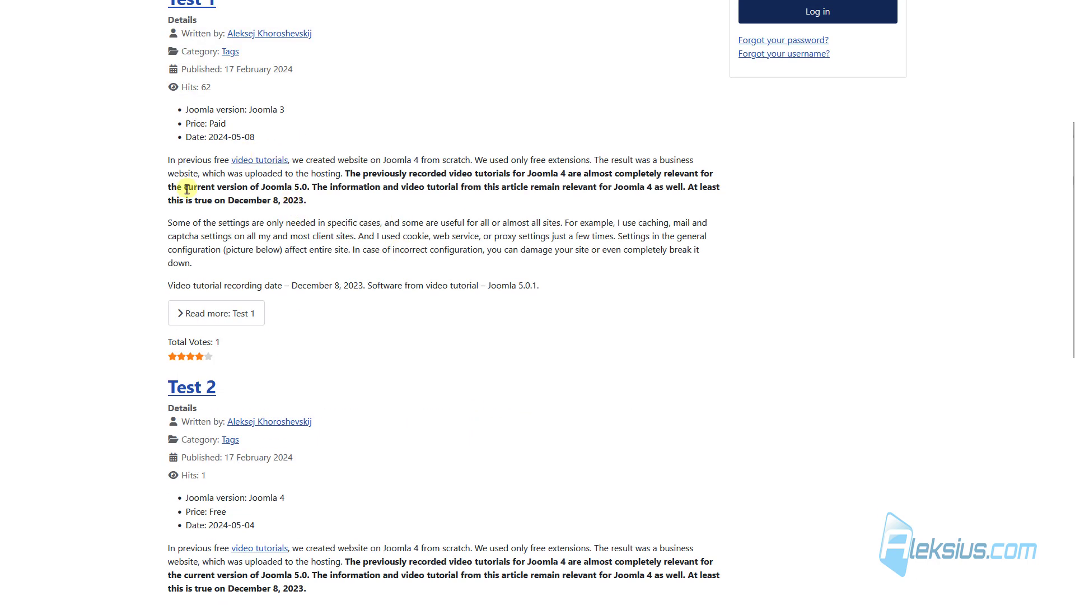
scroll(187, 189, down, 6)
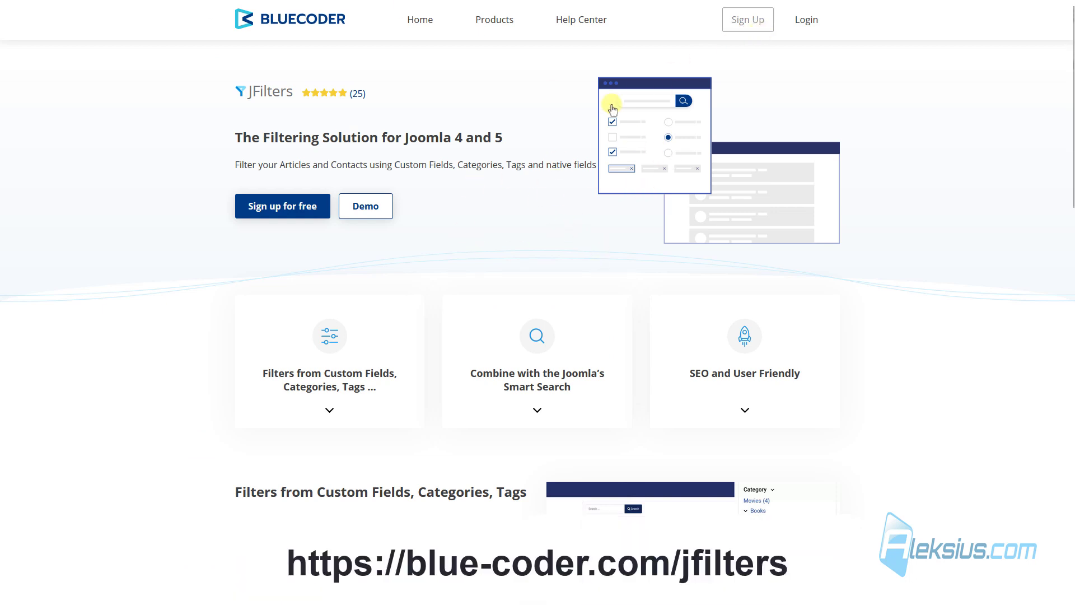
Log in to BlueCoder and download the JFilters FREE 1.15.0 package from Downloads.
click(813, 30)
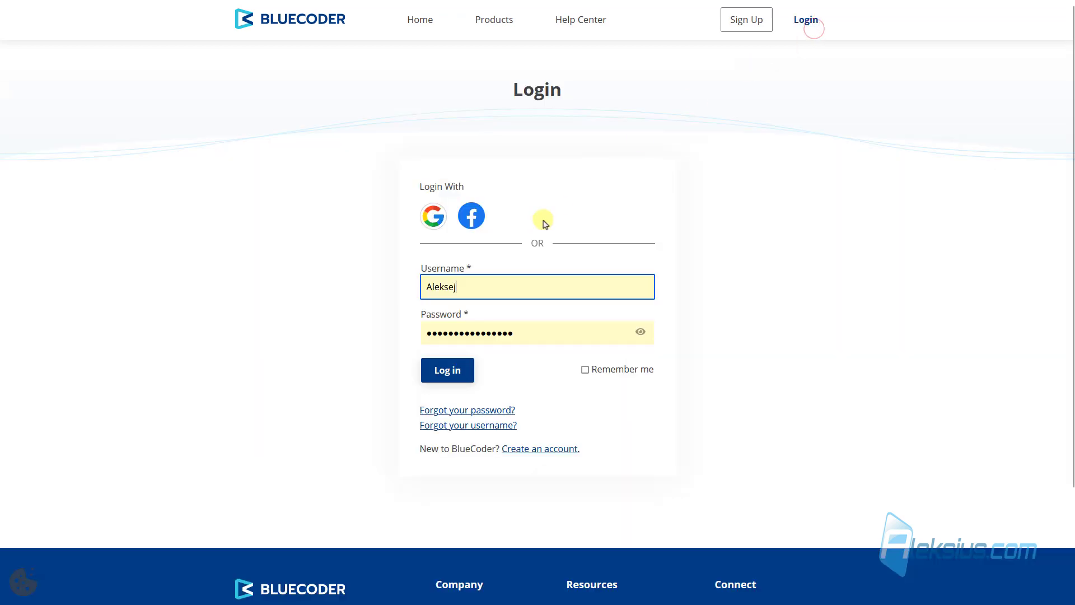
click(458, 373)
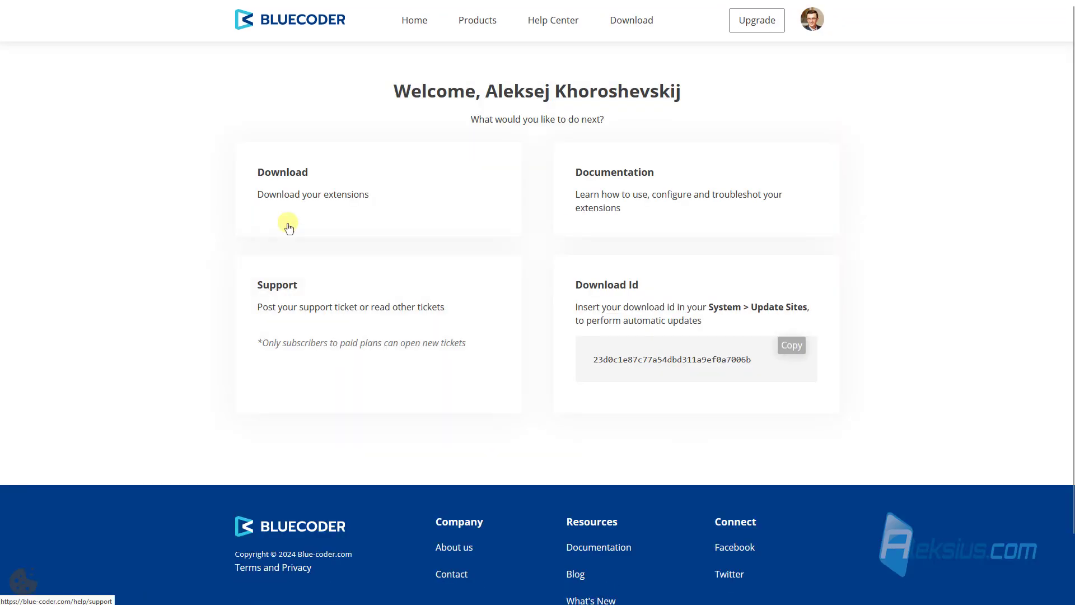
click(299, 169)
click(418, 236)
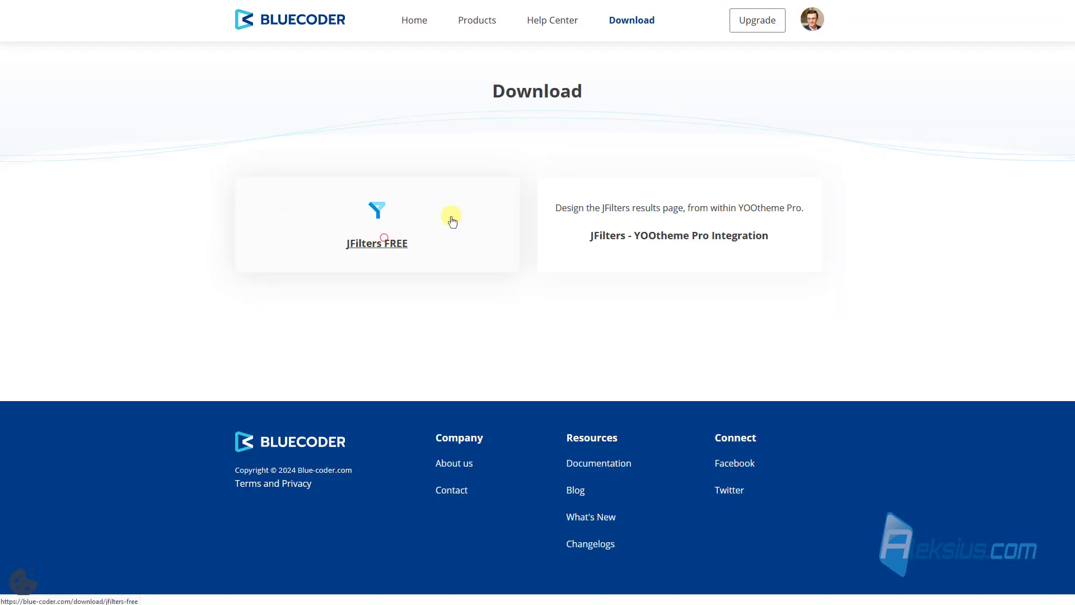
click(259, 283)
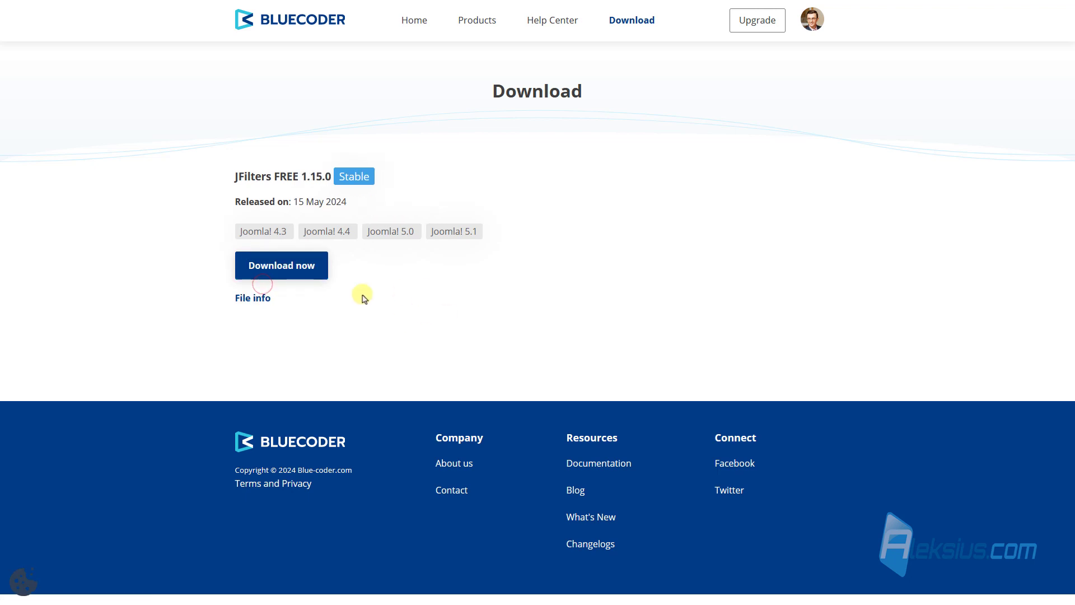
click(271, 267)
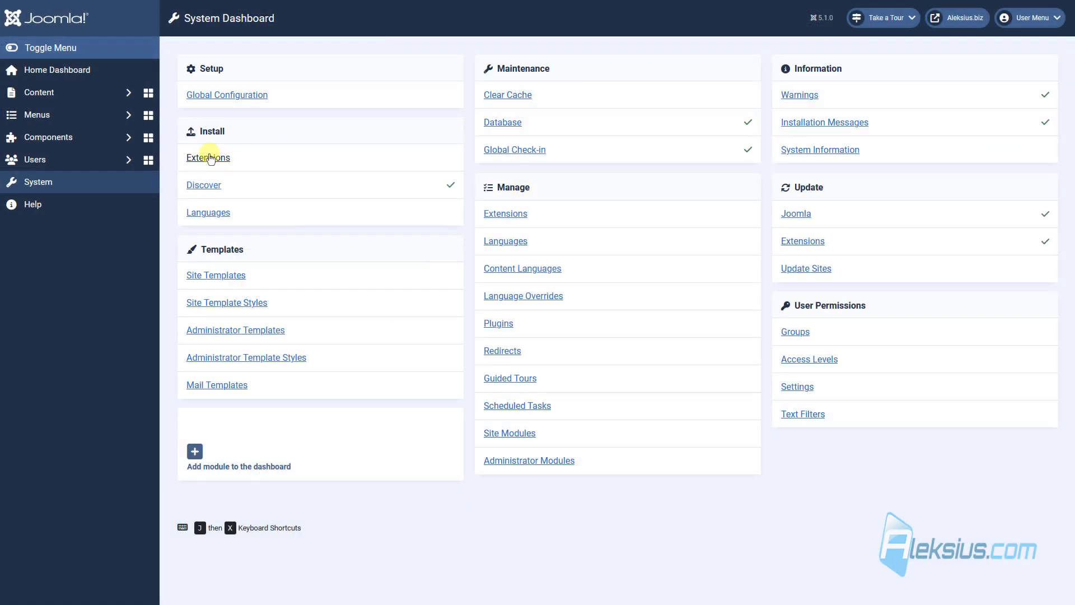
Install the JFilters zip by dragging it onto Install Extensions, then open the Site Modules list.
click(209, 157)
key(alt+Tab)
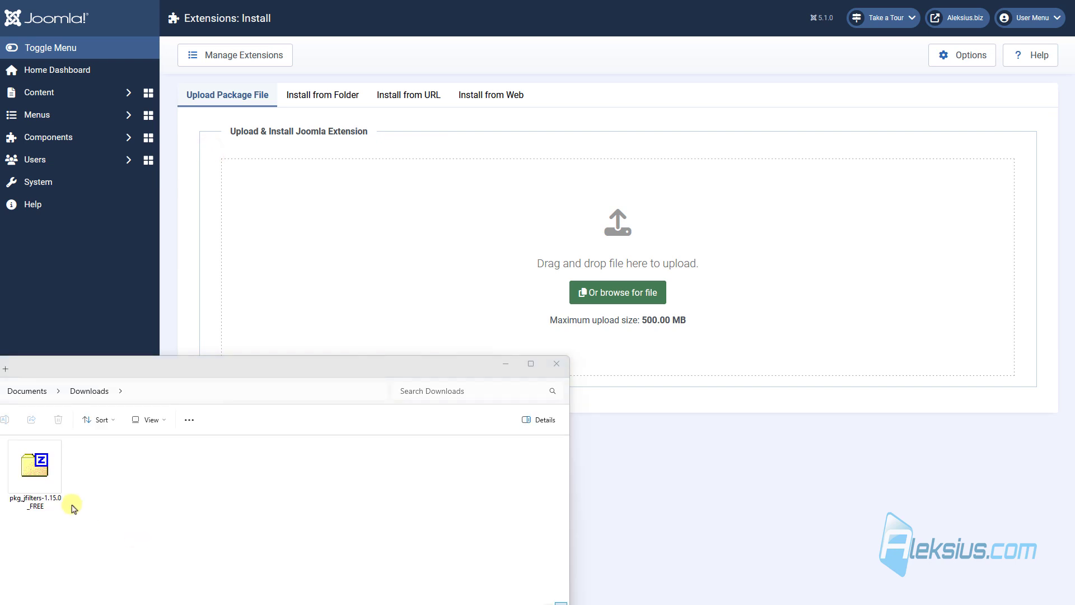
drag(35, 473, 409, 258)
click(507, 367)
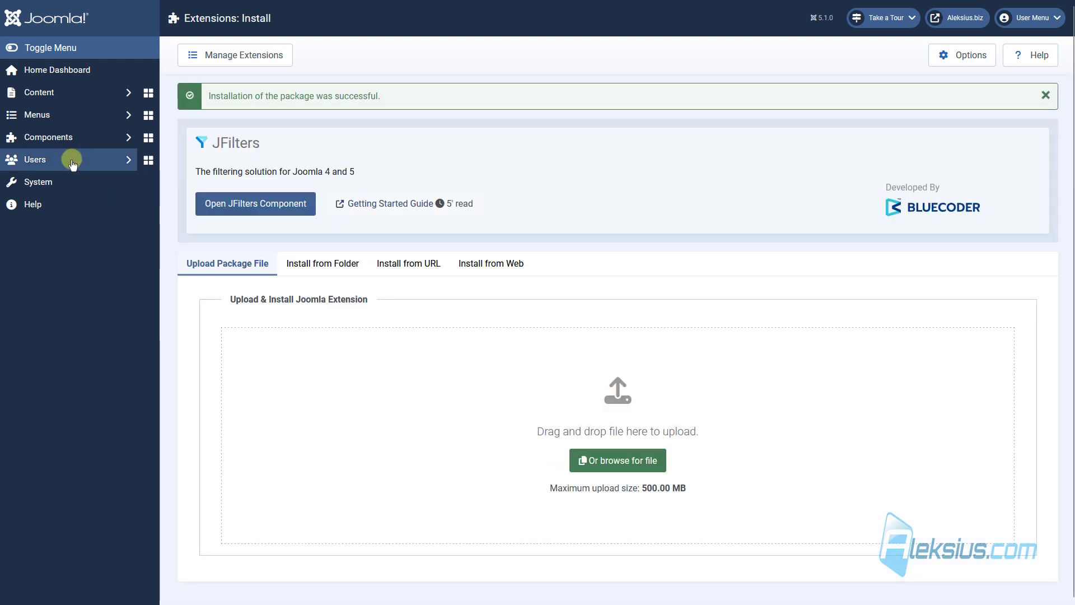
click(56, 181)
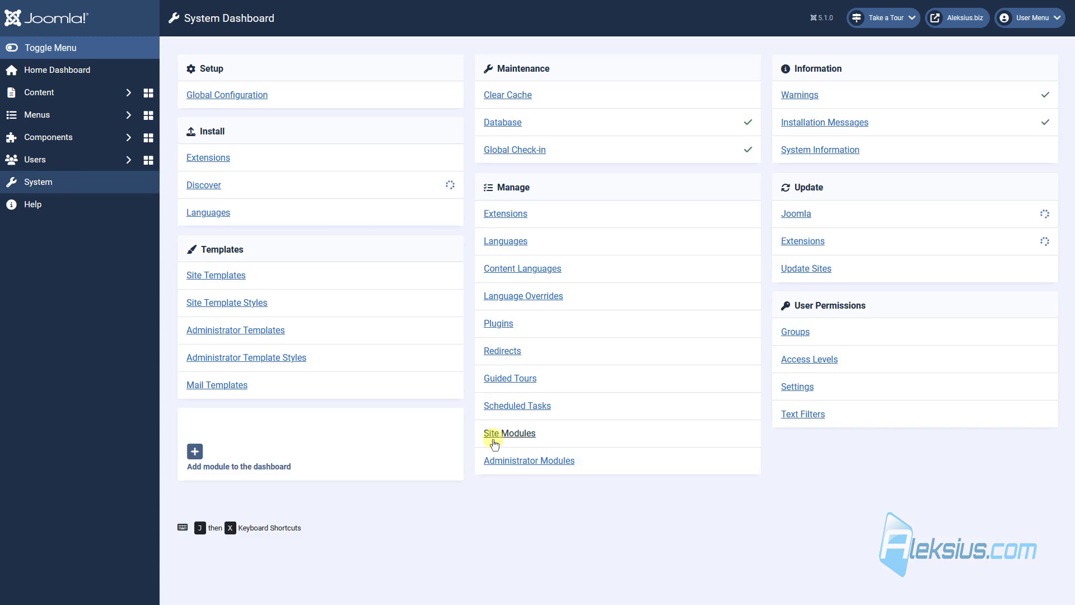
click(524, 432)
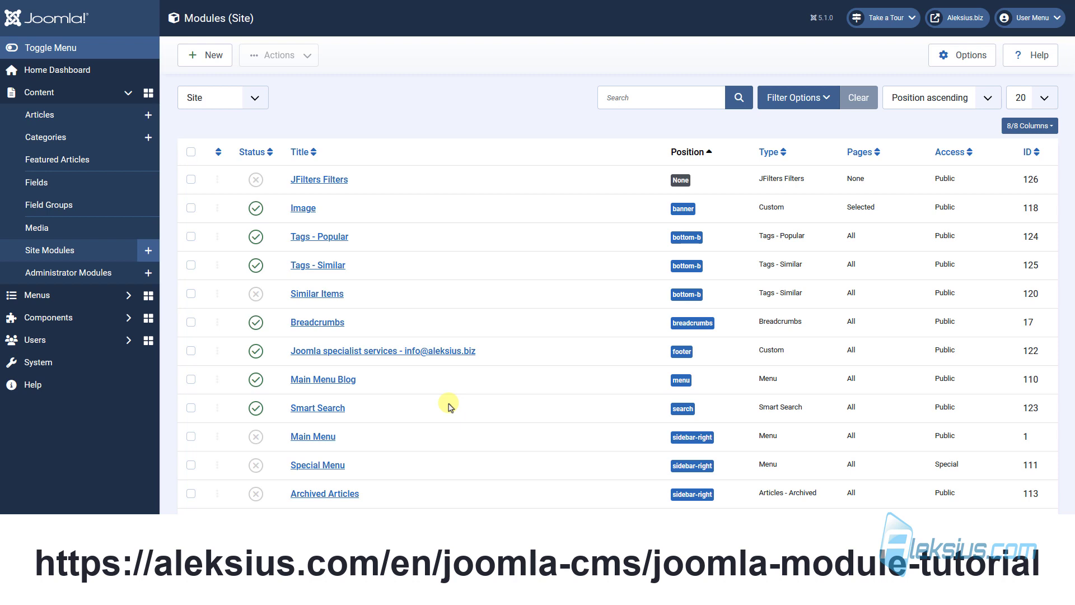
Open the JFilters Filters module, set it to Published and place it in sidebar-right.
click(315, 180)
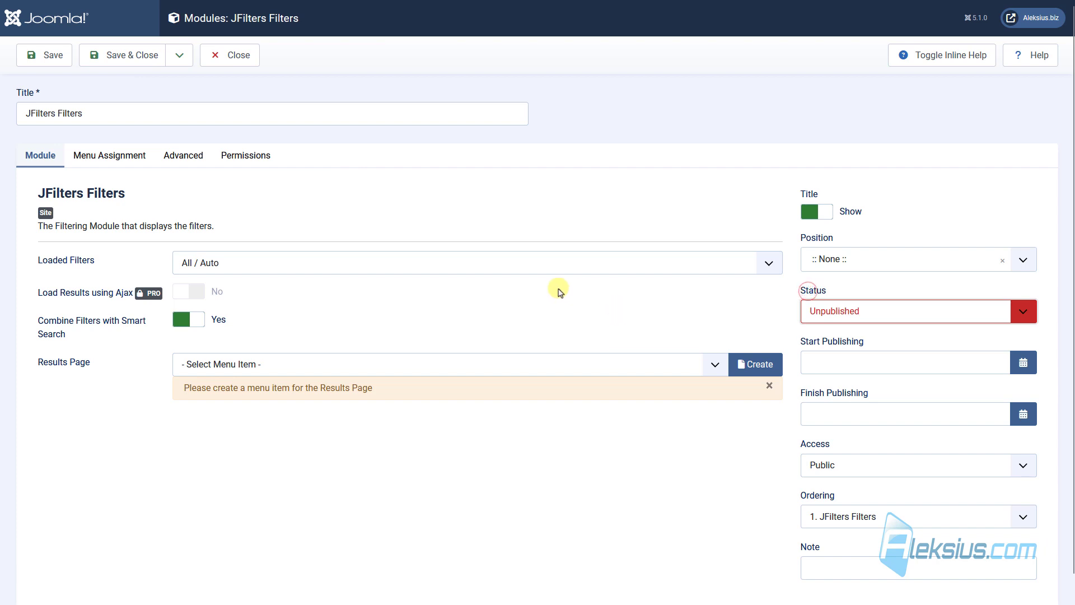
click(817, 316)
click(833, 333)
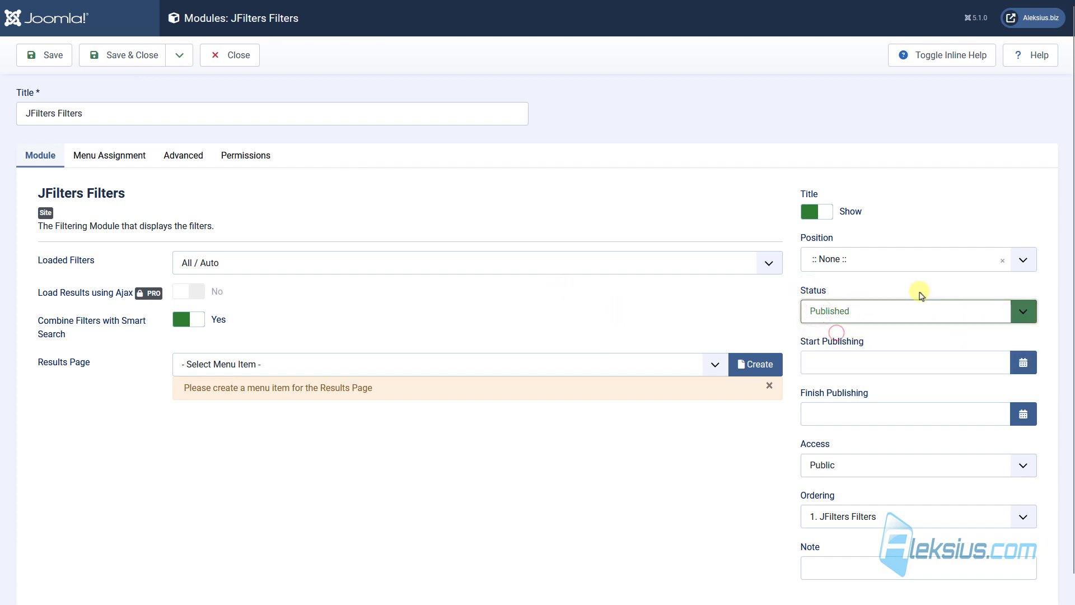
click(867, 259)
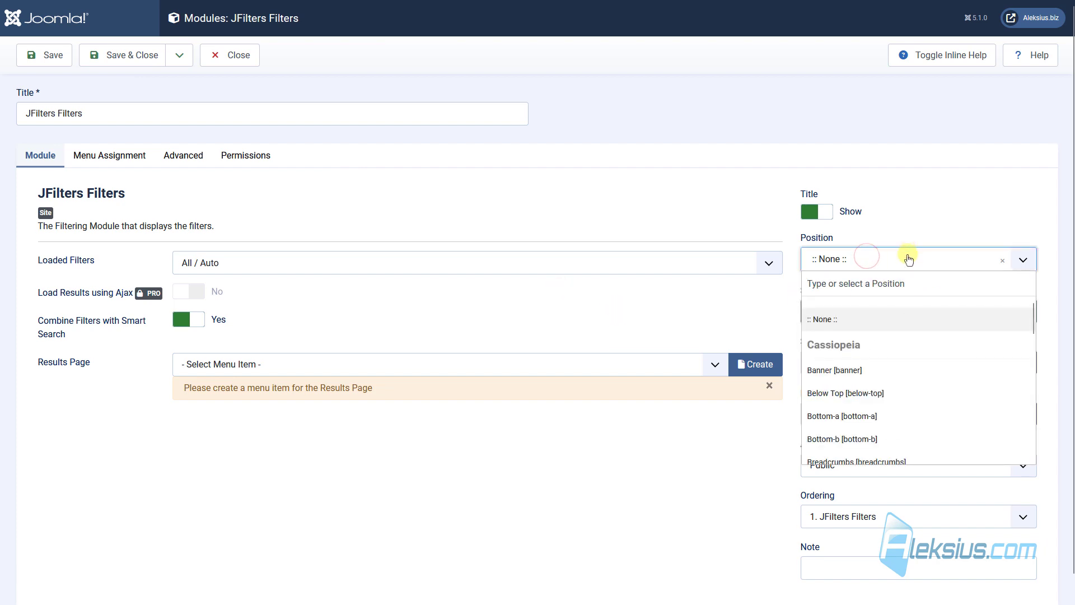
scroll(892, 364, down, 10)
click(886, 438)
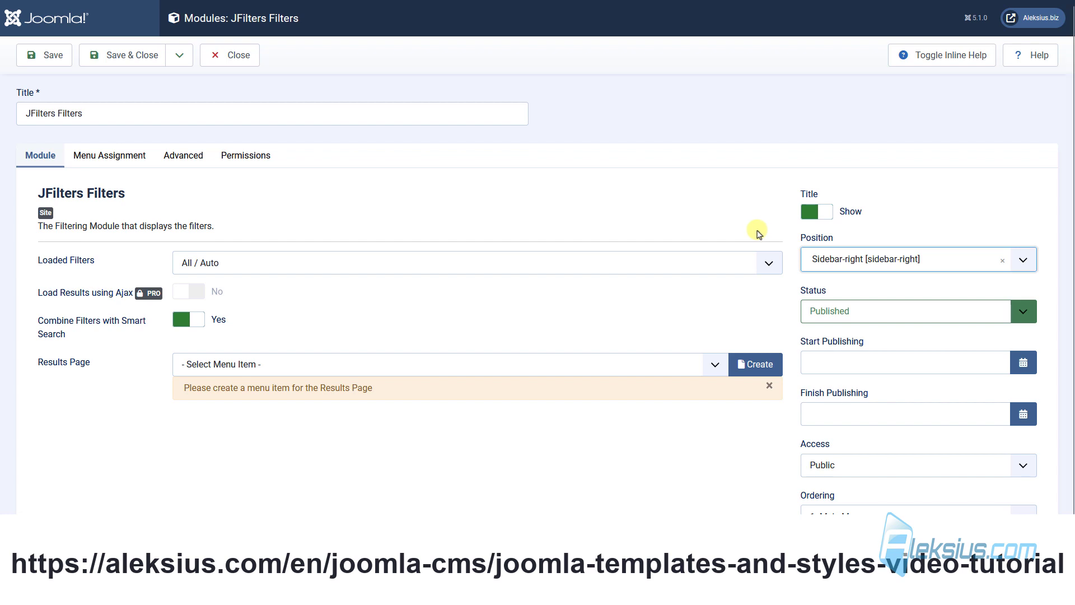
Assign the module to all pages, save it, and start a new Results Page menu item.
click(121, 168)
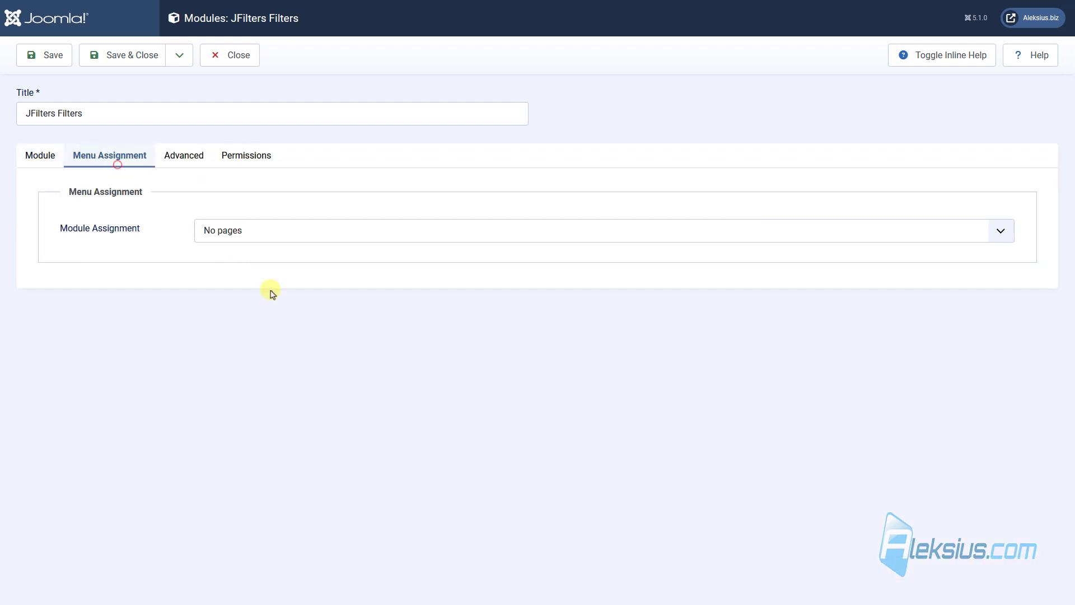
click(219, 236)
click(291, 257)
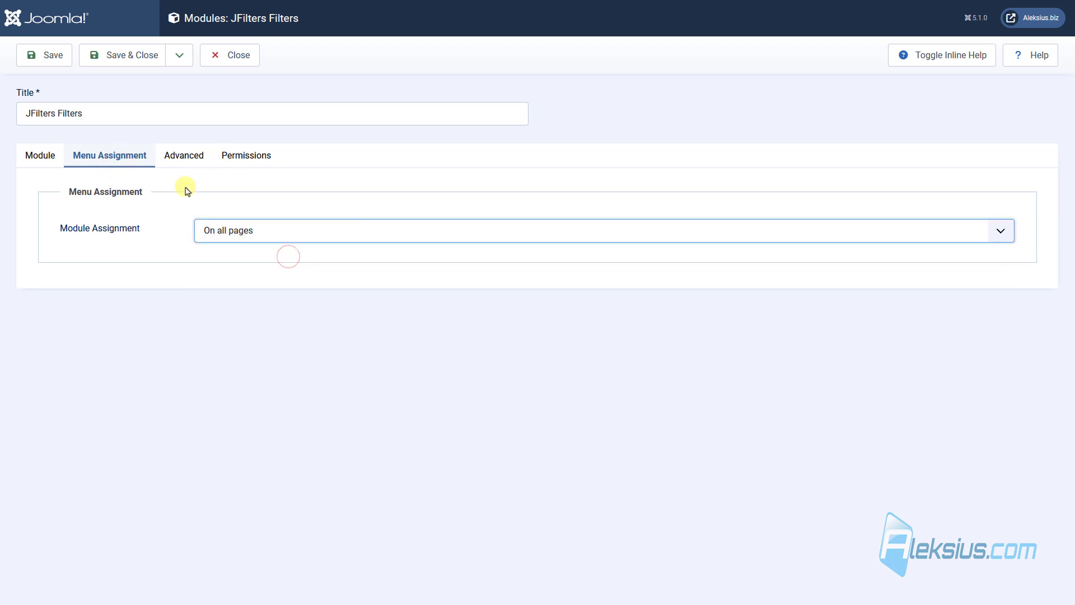
click(45, 159)
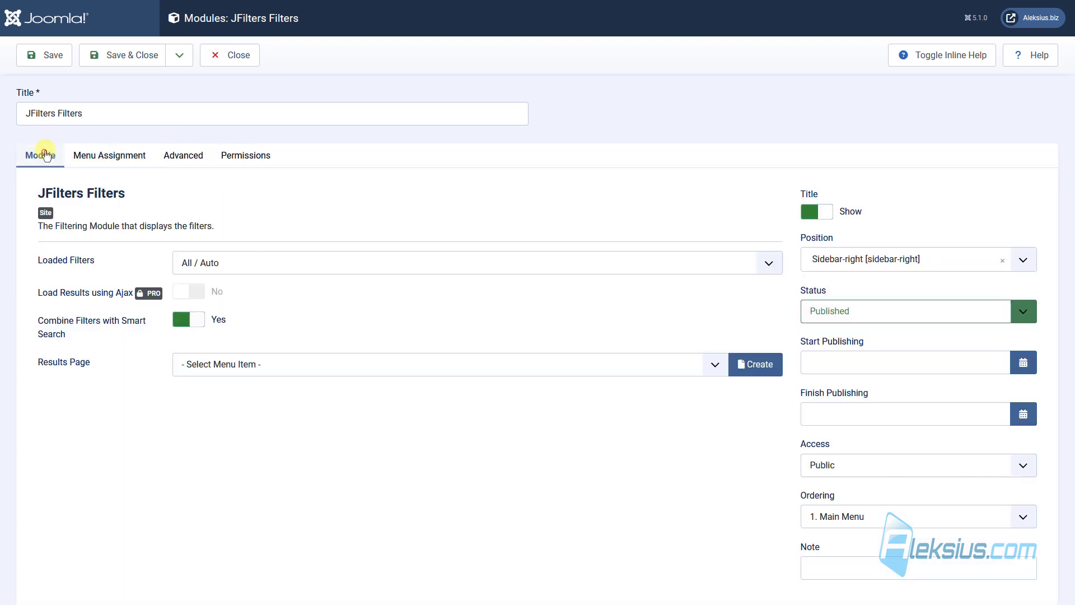
click(50, 54)
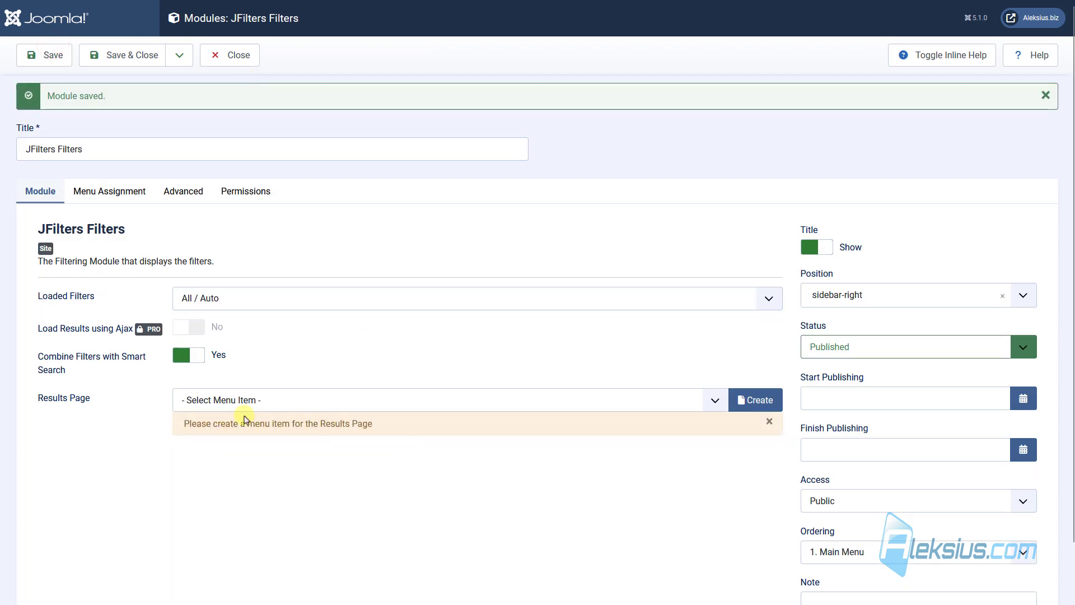
triple_click(278, 429)
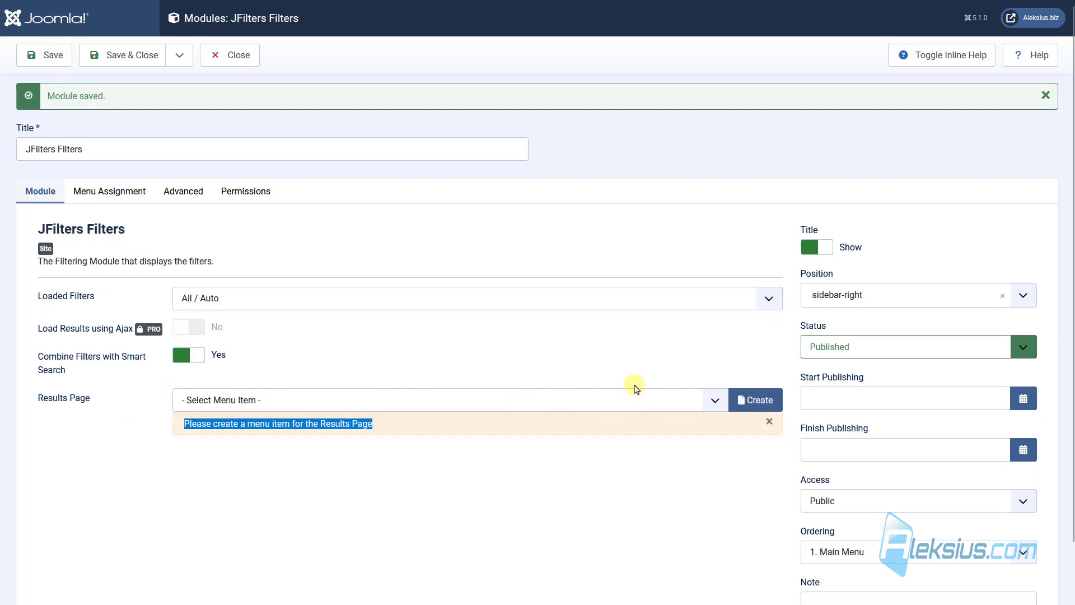
click(761, 400)
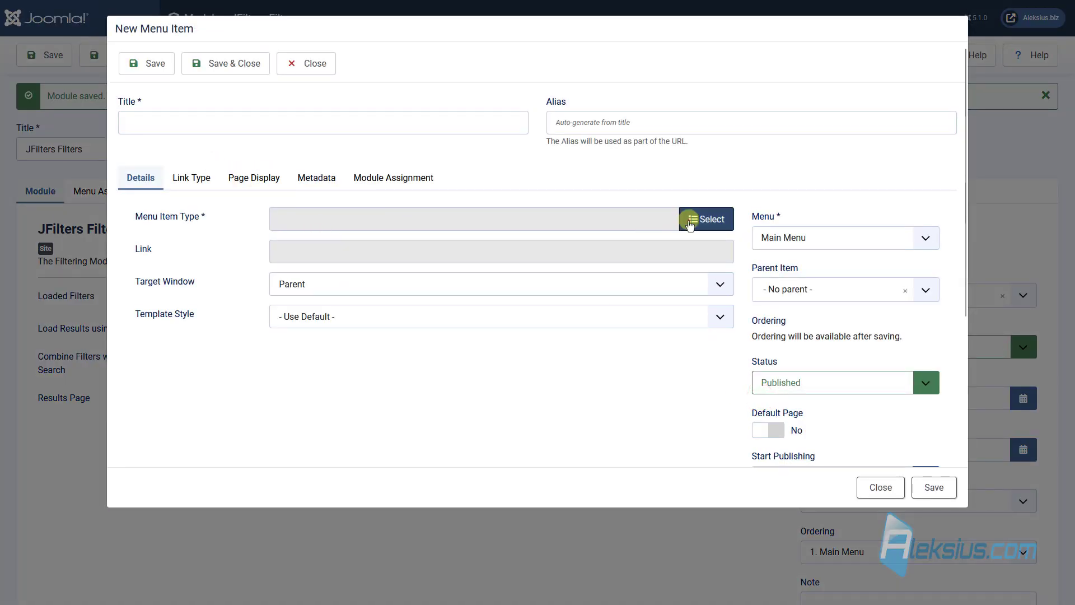
Choose the JFilters Results menu item type and title the menu item 'Results'.
click(695, 219)
click(202, 212)
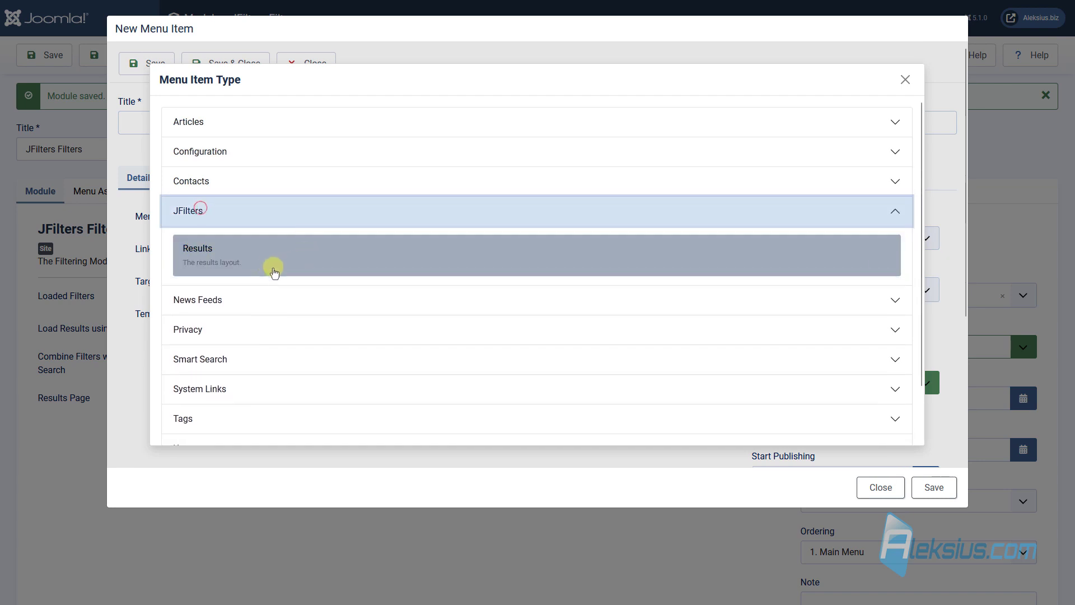
click(199, 244)
double_click(296, 219)
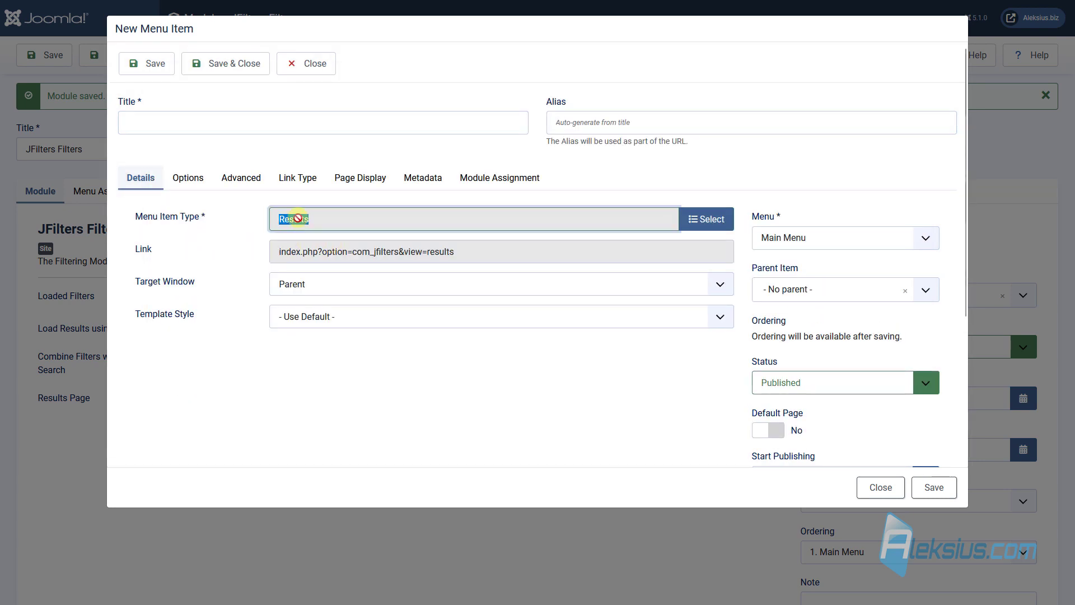
key(ctrl+c)
click(188, 117)
key(ctrl+v)
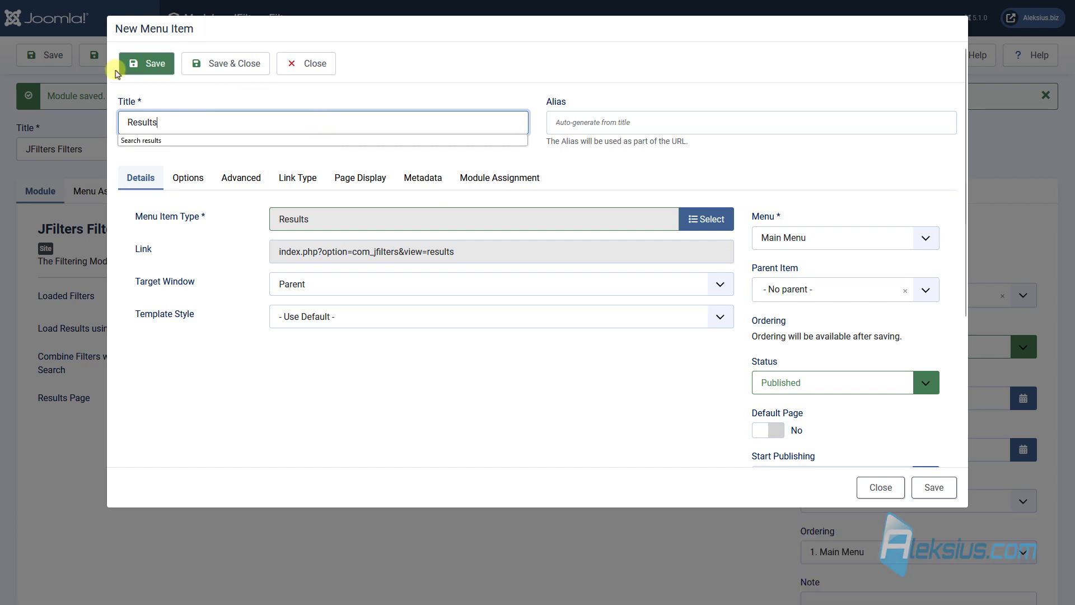
Save and close the Results menu item, then save the module with it as Results Page.
click(135, 65)
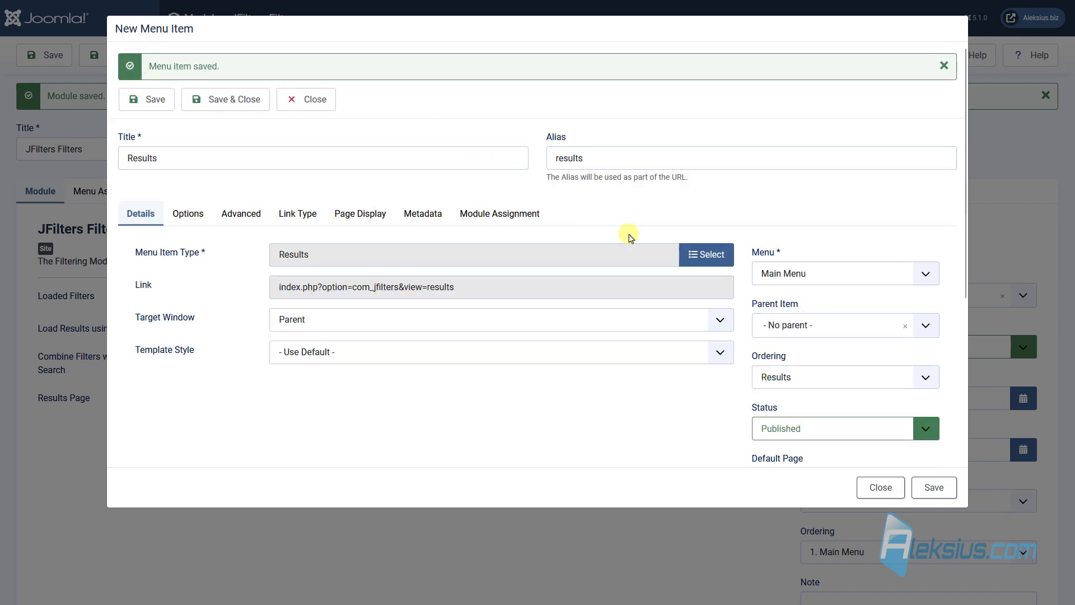
scroll(745, 358, down, 4)
click(934, 487)
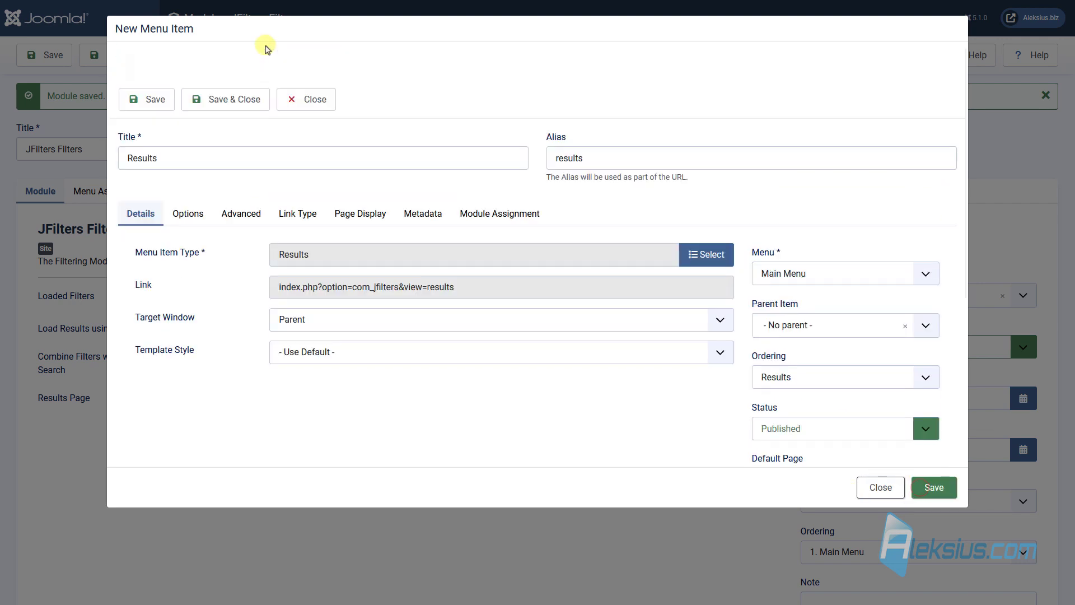
click(224, 99)
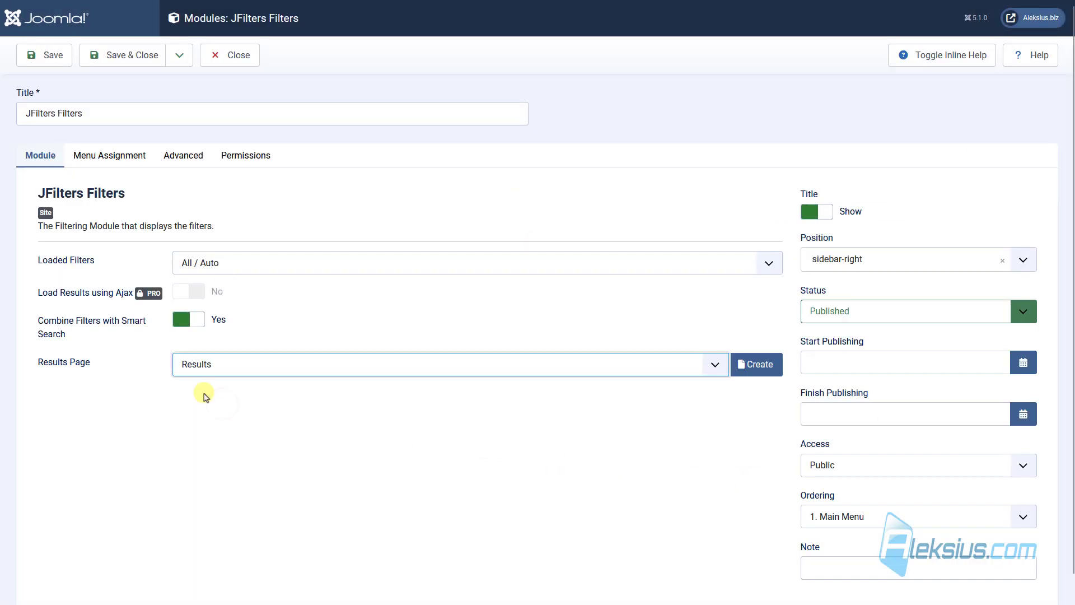
click(50, 70)
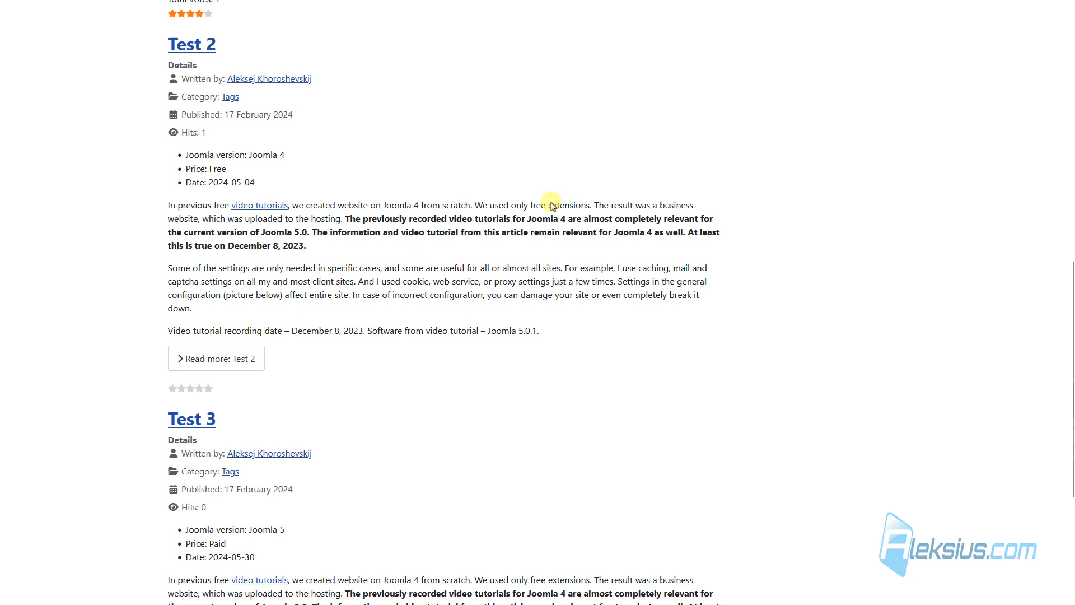
Save and close the module, then re-index the article and contact search indexes in JFilters.
scroll(552, 206, up, 10)
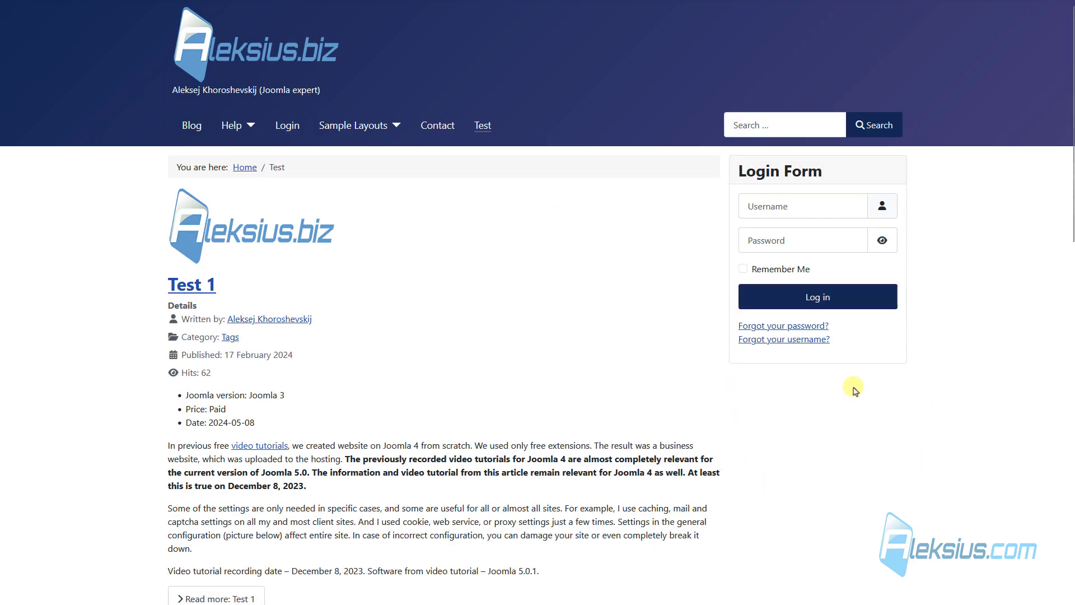
key(ctrl+Tab)
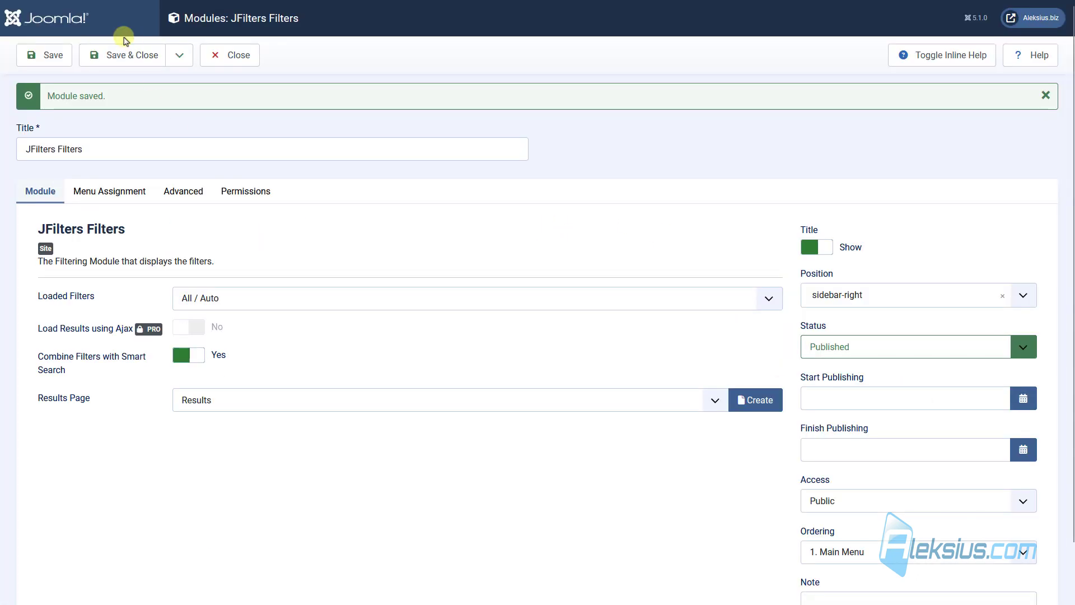
click(144, 52)
click(73, 317)
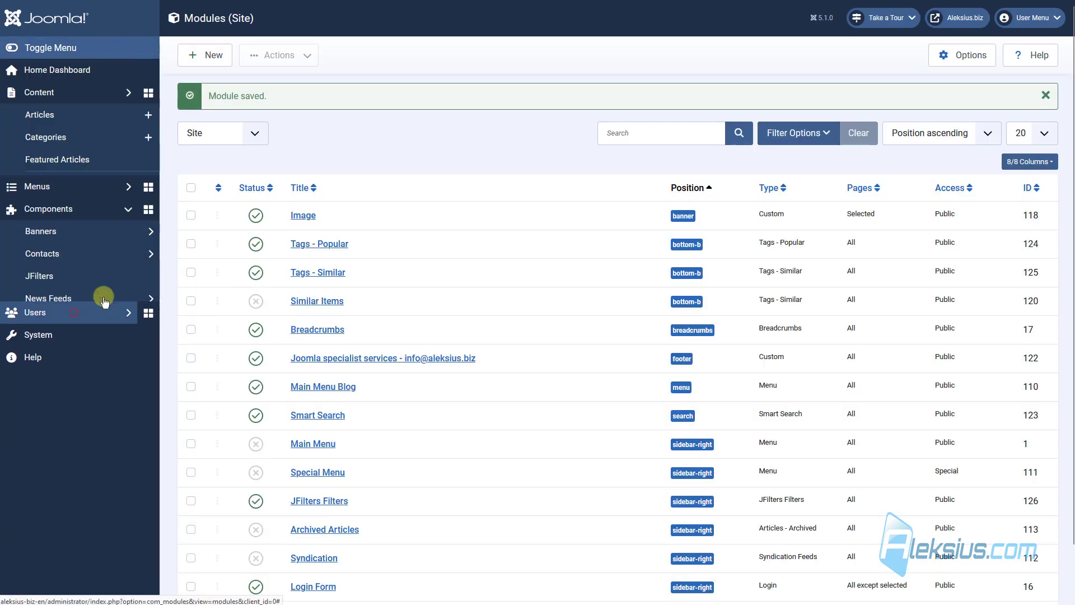
click(98, 209)
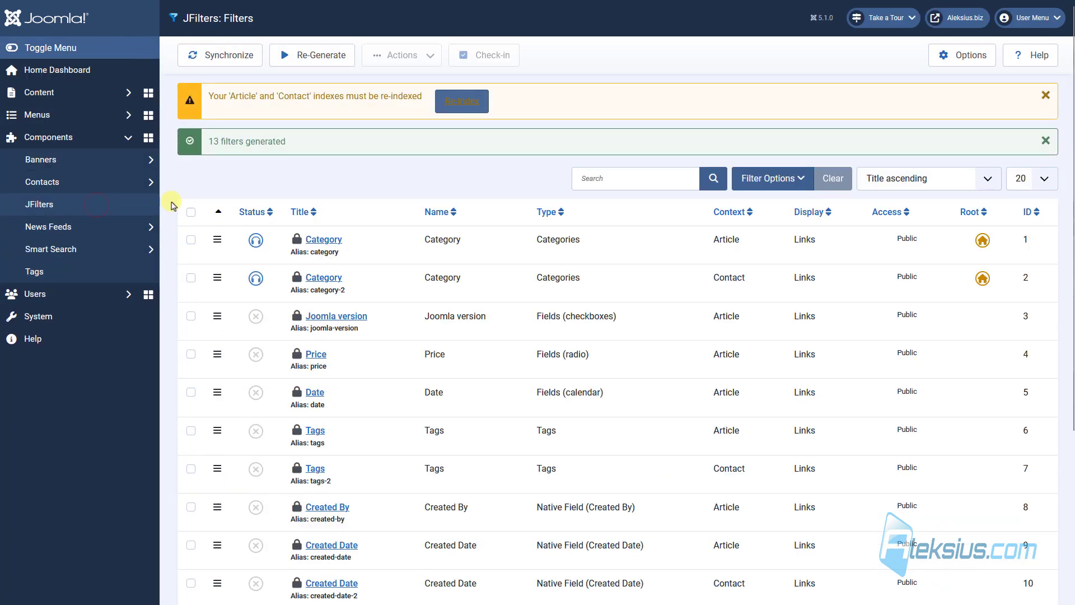
click(467, 105)
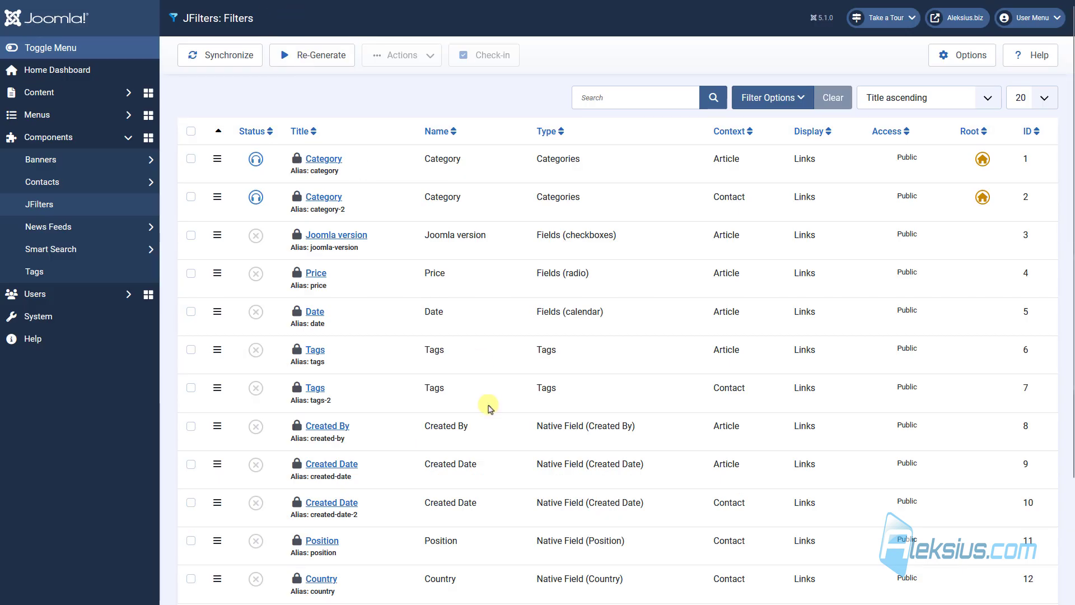
Publish the Joomla version and Price filters.
scroll(491, 402, down, 3)
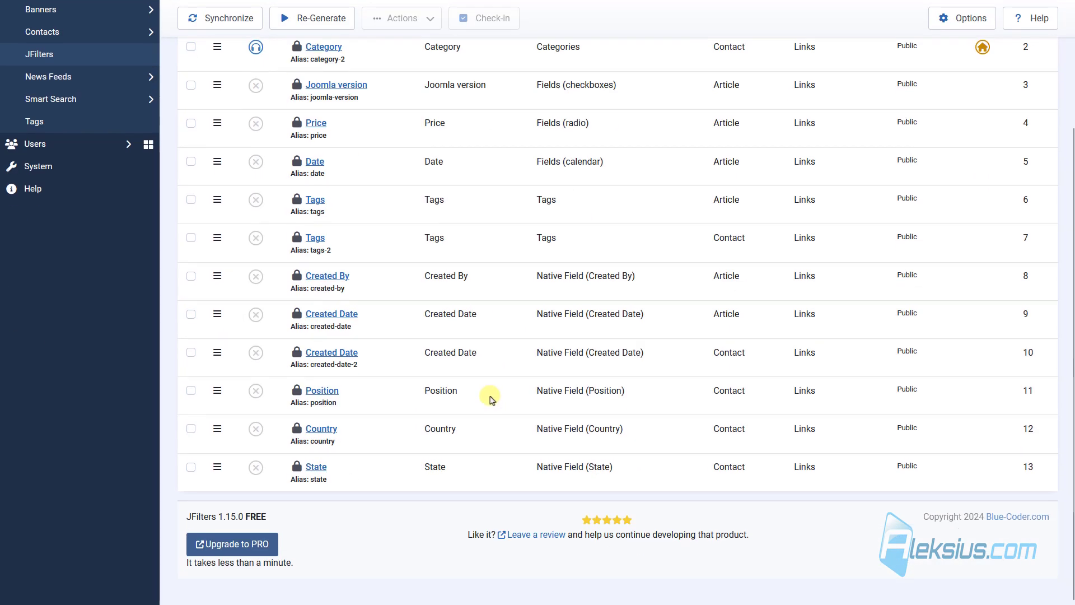
scroll(492, 398, up, 1)
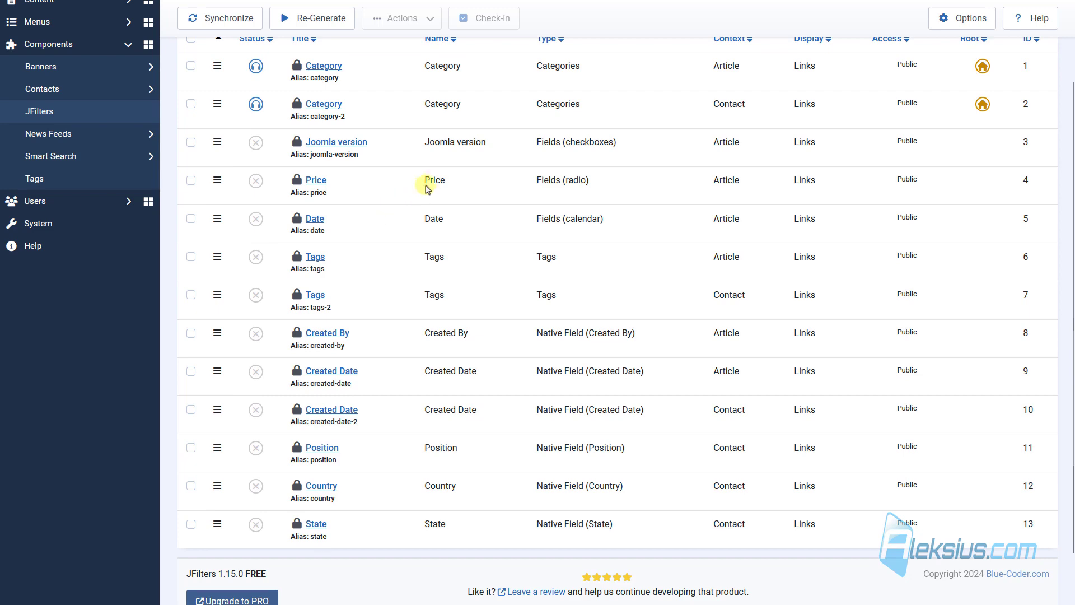
scroll(291, 211, up, 2)
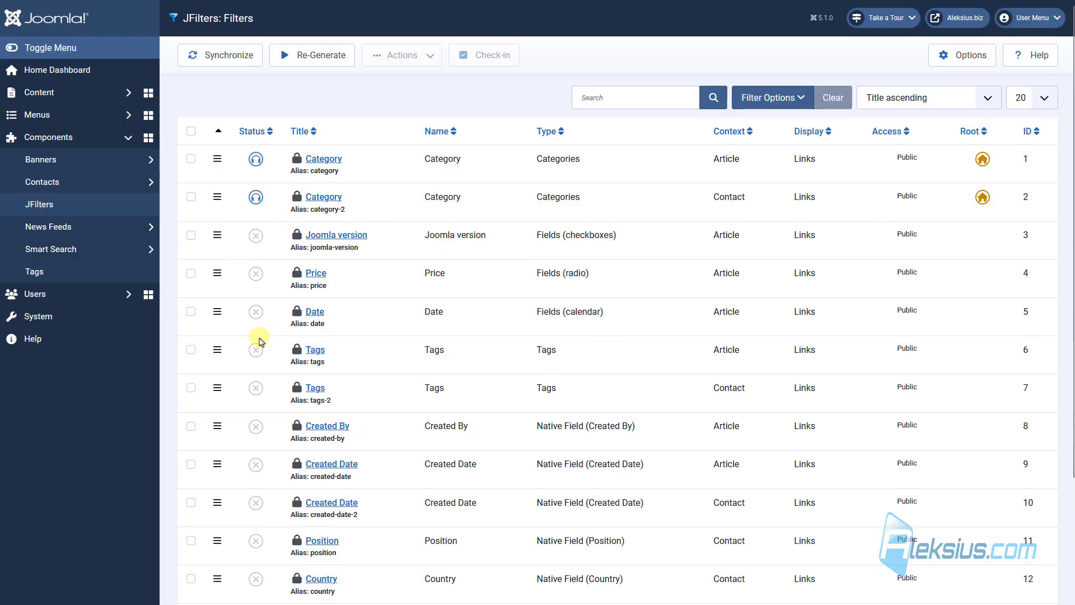
click(257, 235)
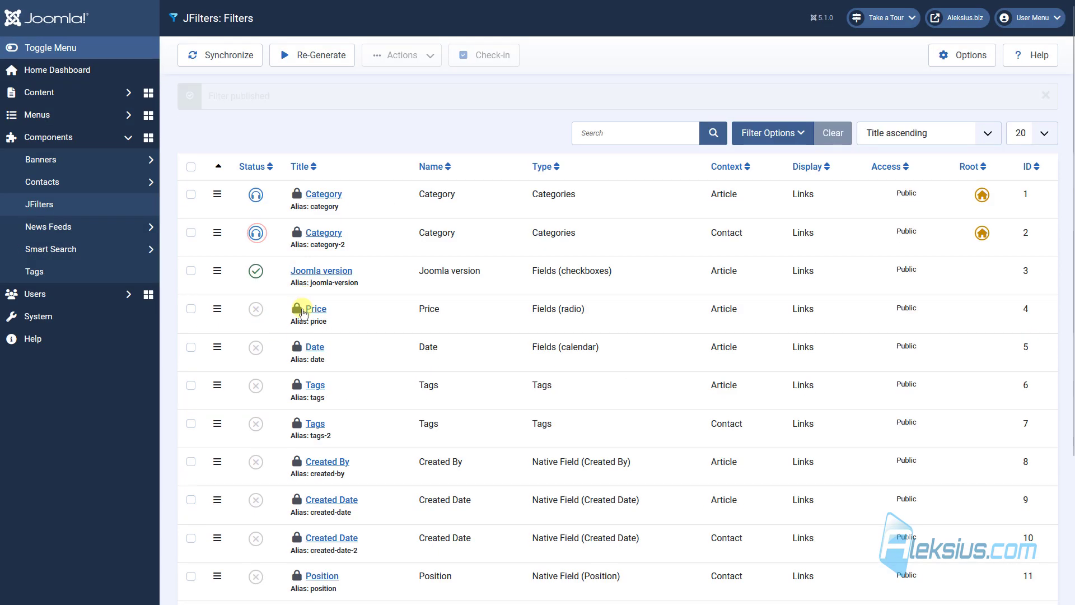
click(256, 309)
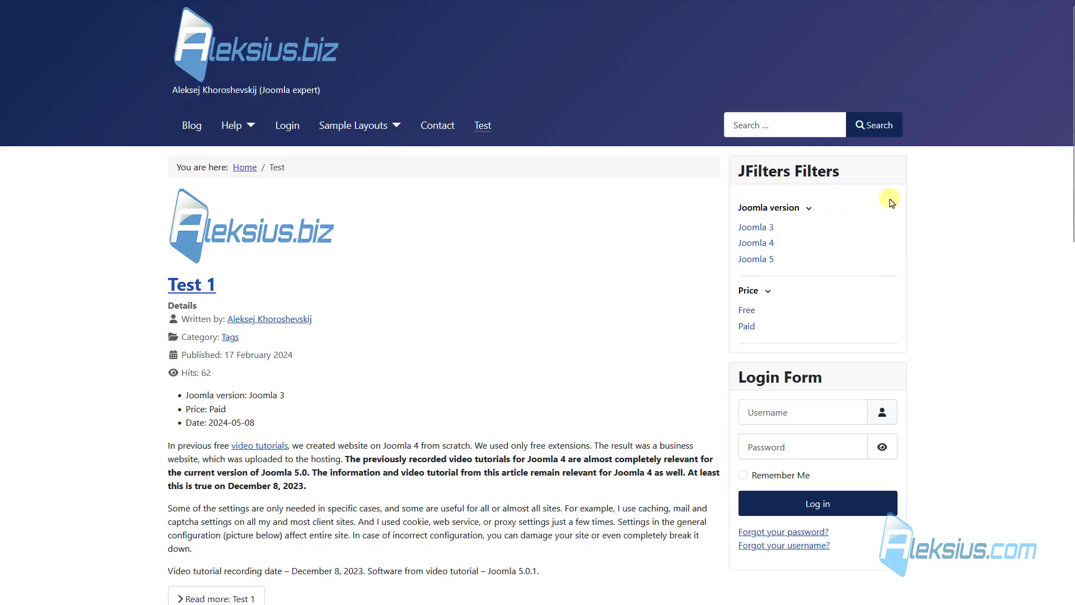
Filter the results by Joomla 3, Joomla 4 and Joomla 5 in turn.
scroll(521, 202, down, 8)
scroll(509, 202, down, 5)
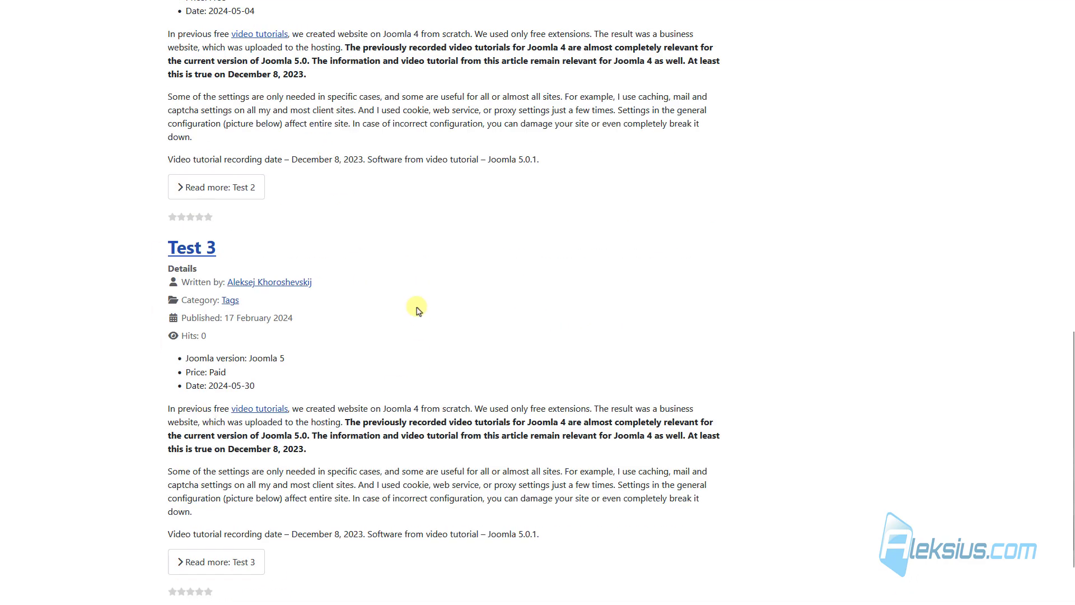
scroll(417, 308, up, 14)
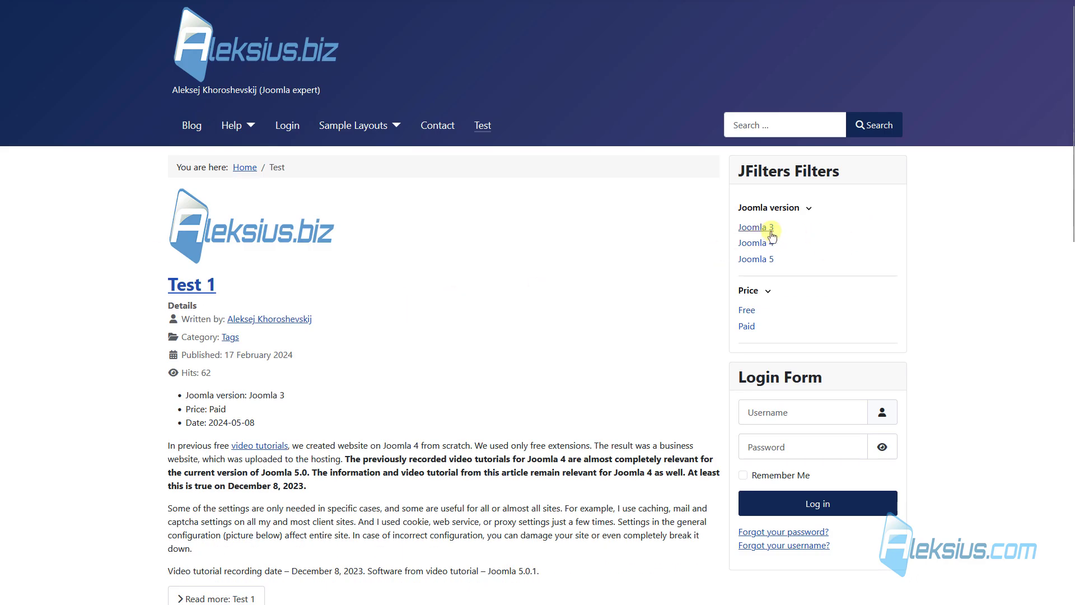
click(765, 228)
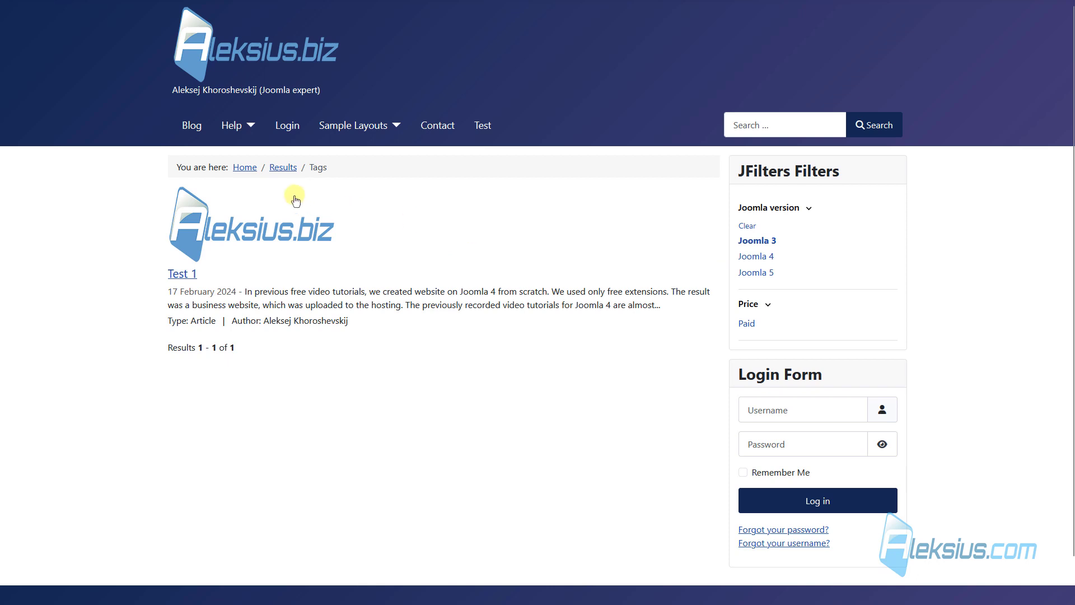
click(757, 263)
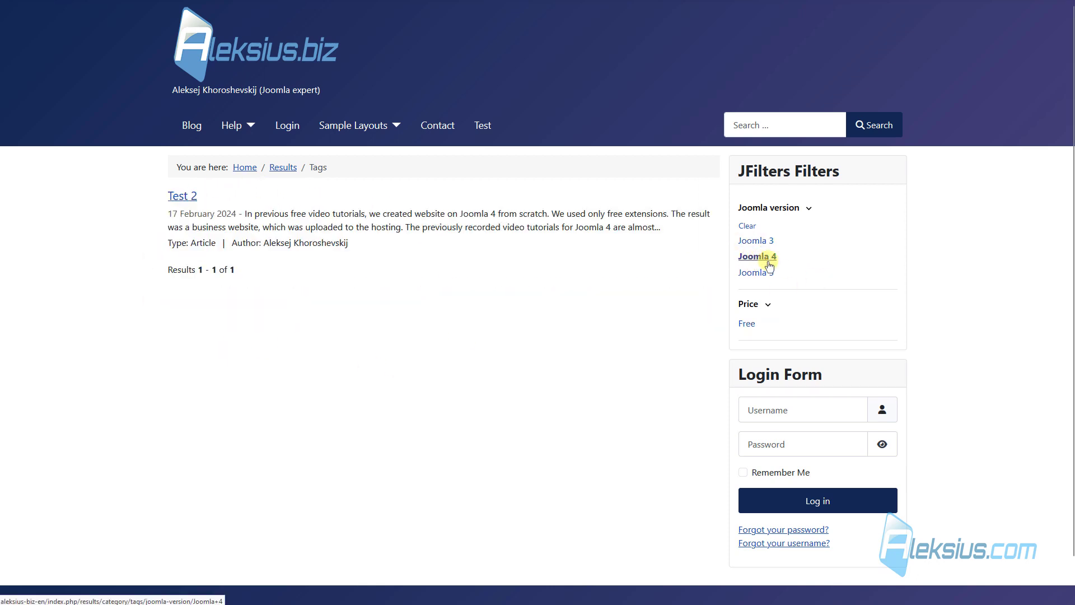
click(767, 273)
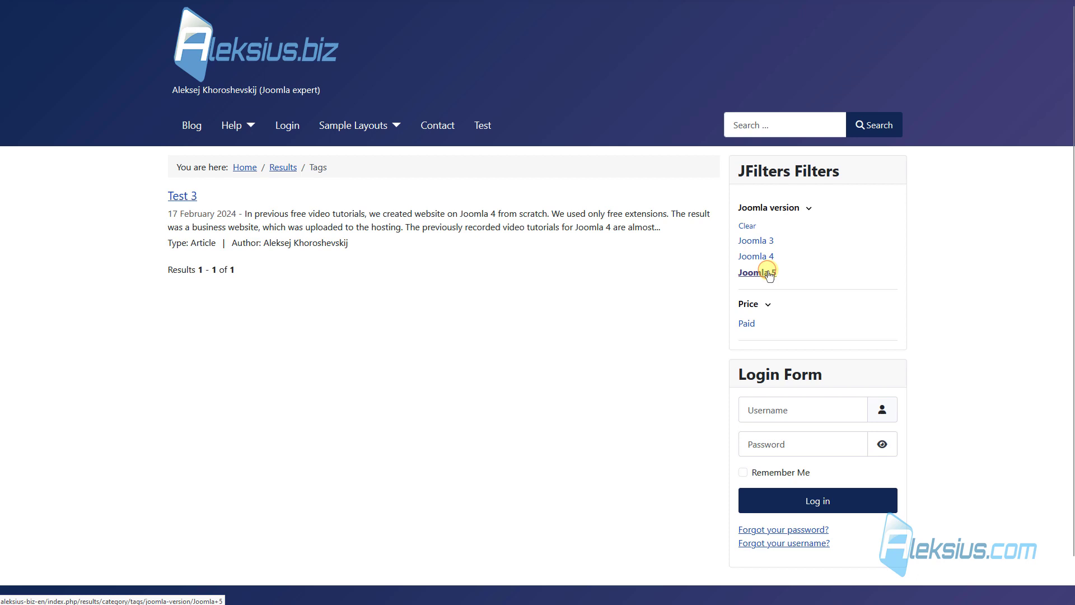
Clear the version filter, then filter by Price Free and finally Paid.
click(748, 226)
click(749, 310)
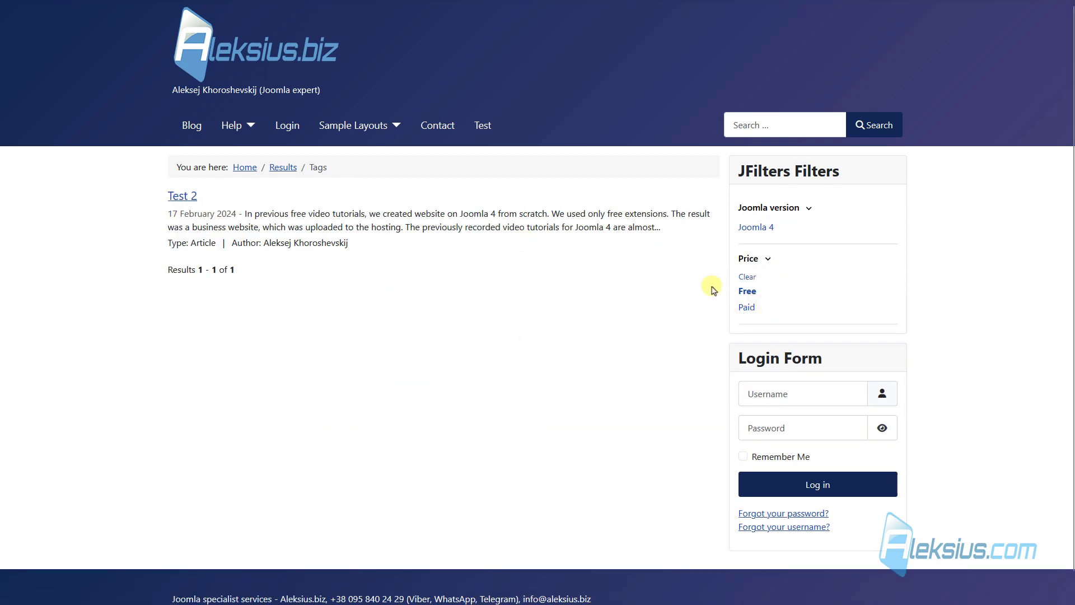
click(749, 310)
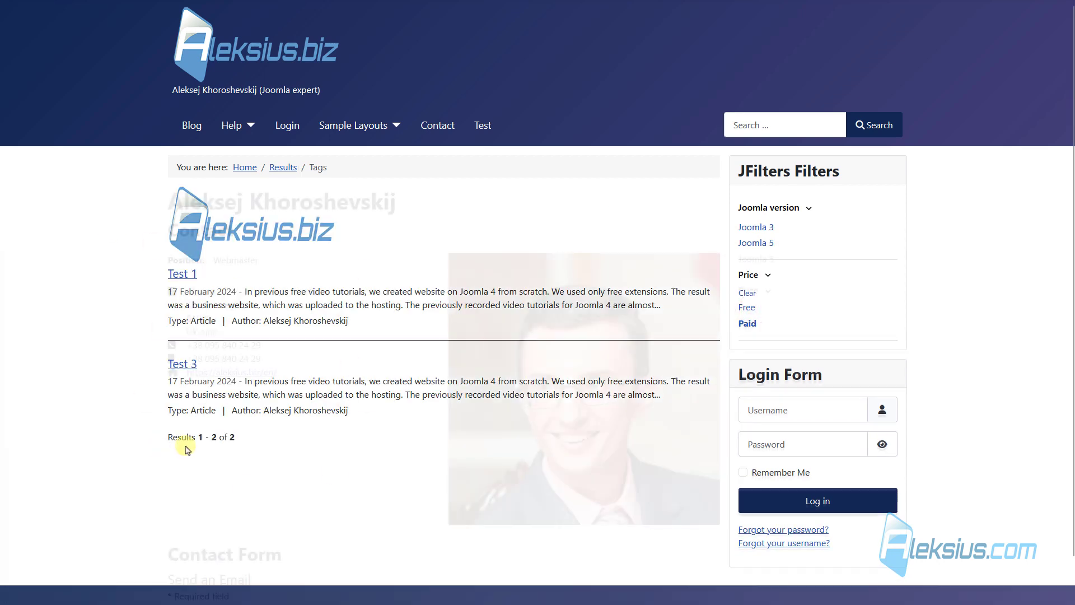